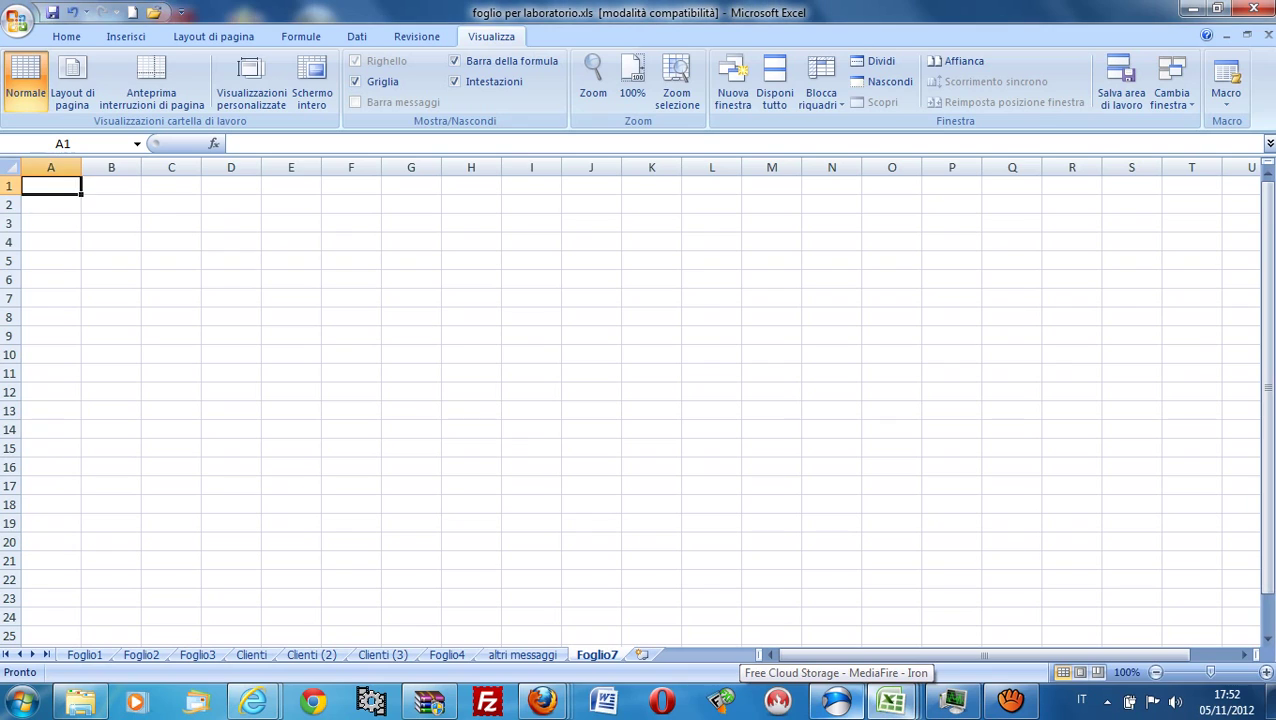
Enter 1254 in cell D4 on the Foglio7 sheet and reselect it
left_click(221, 242)
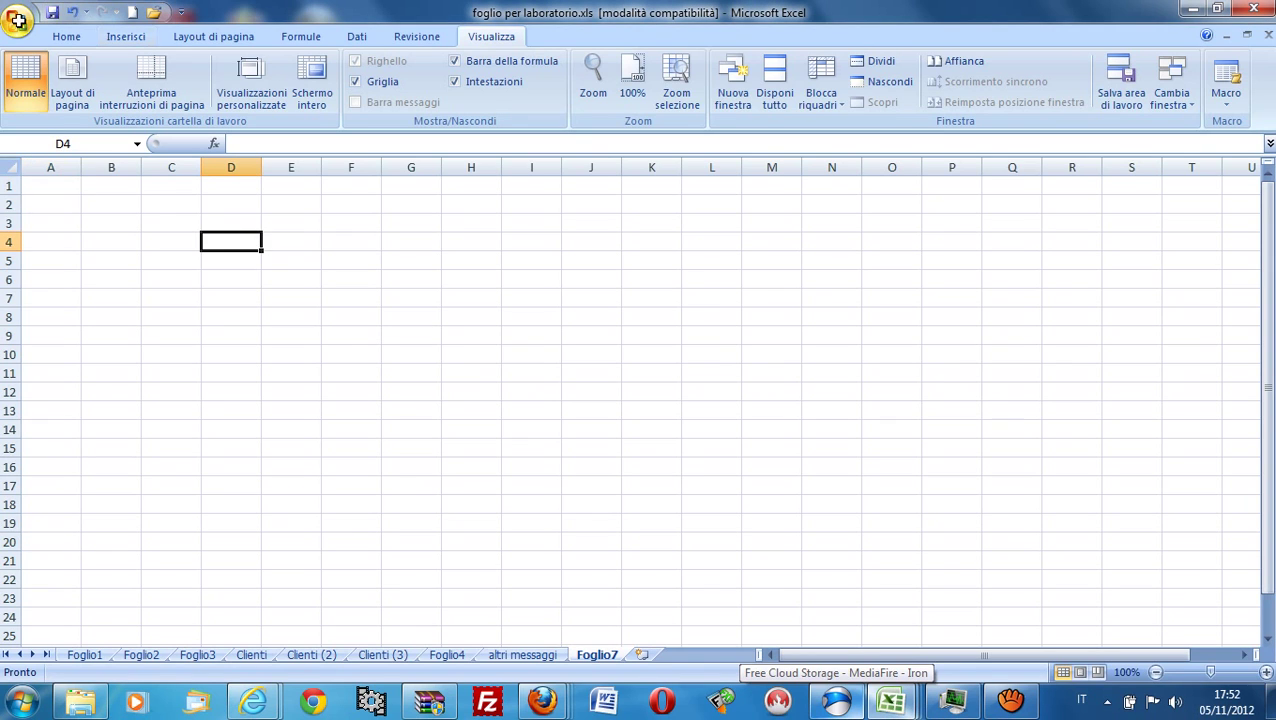
left_click(66, 38)
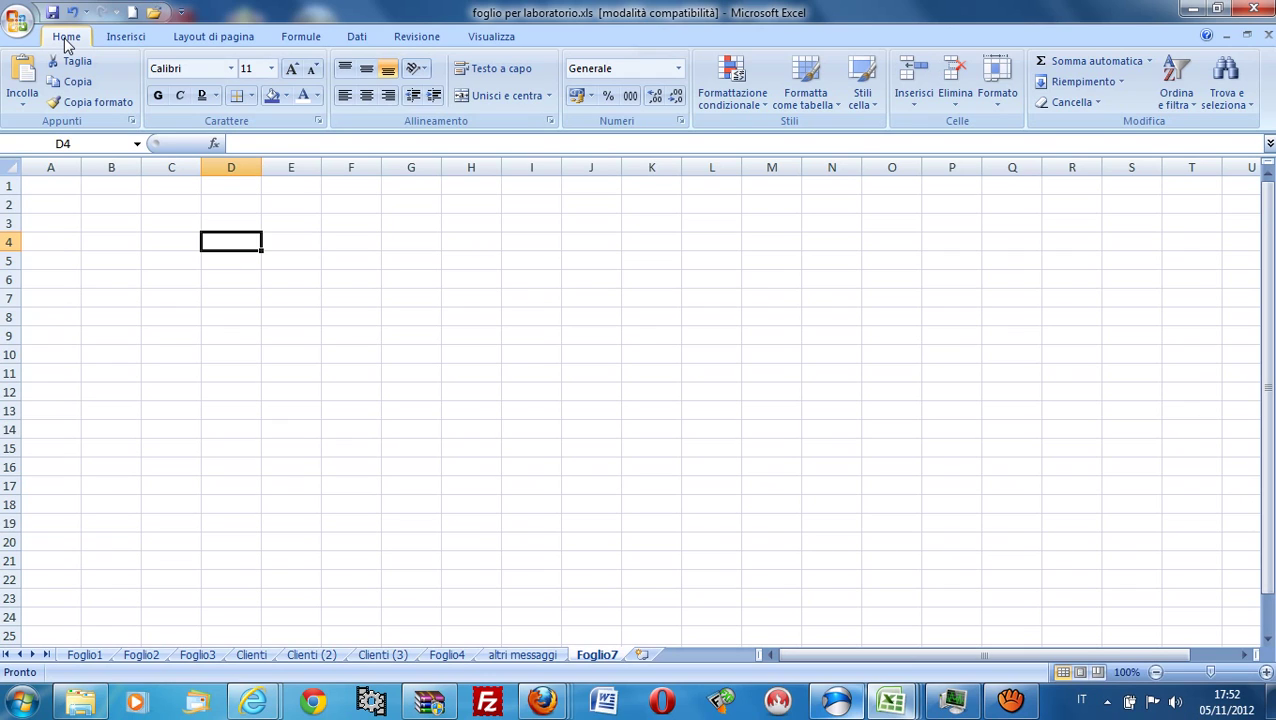
type("1254")
key("Return")
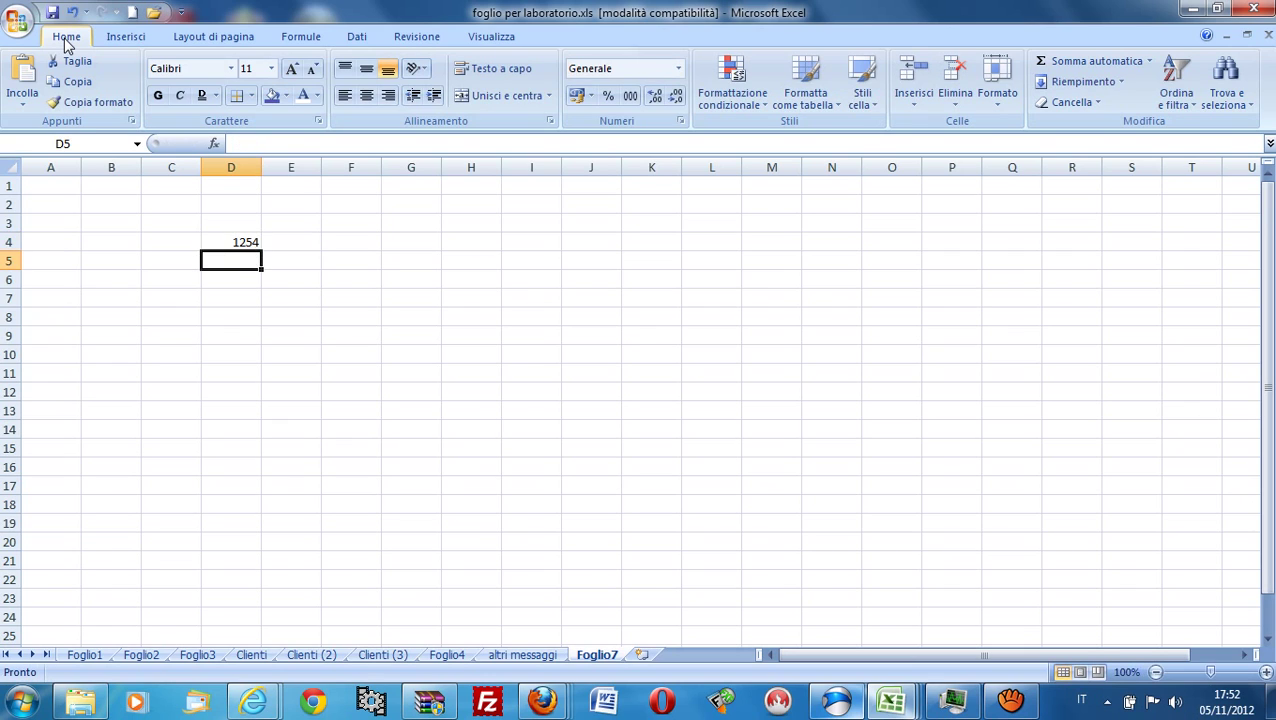
left_click(248, 240)
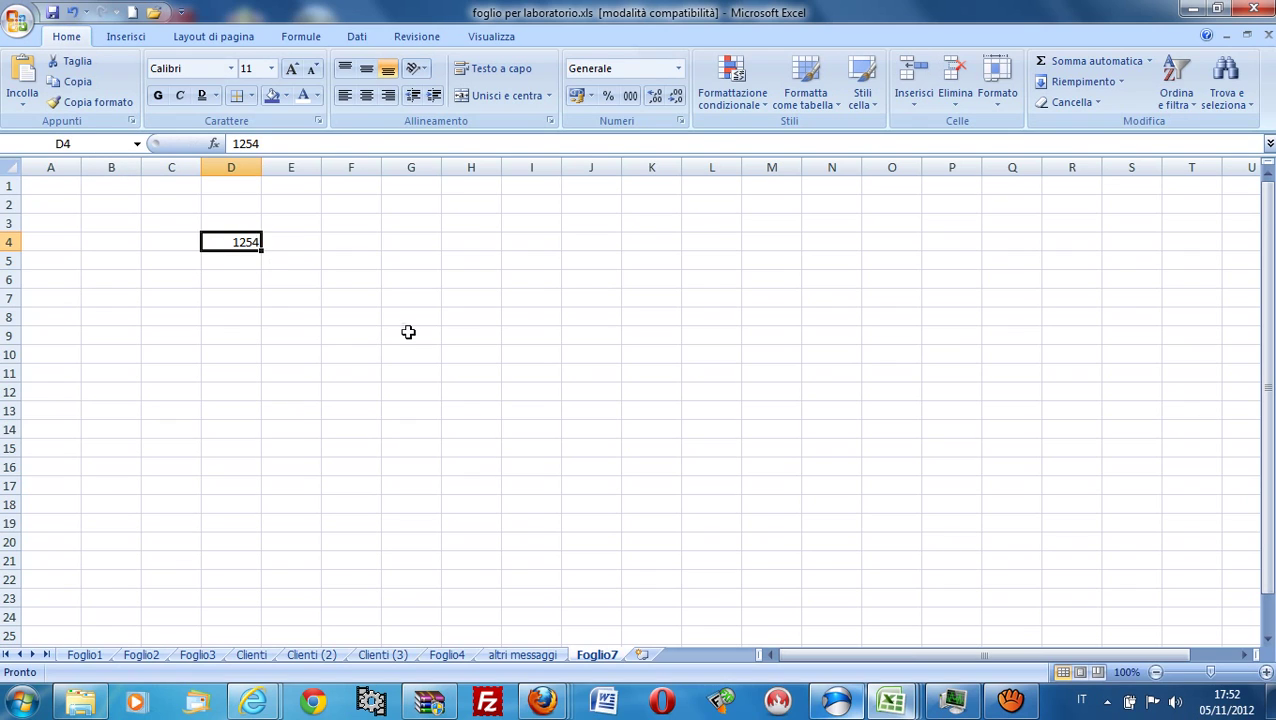
Apply euro accounting format to D4, then switch it to dollar accounting format
left_click(591, 97)
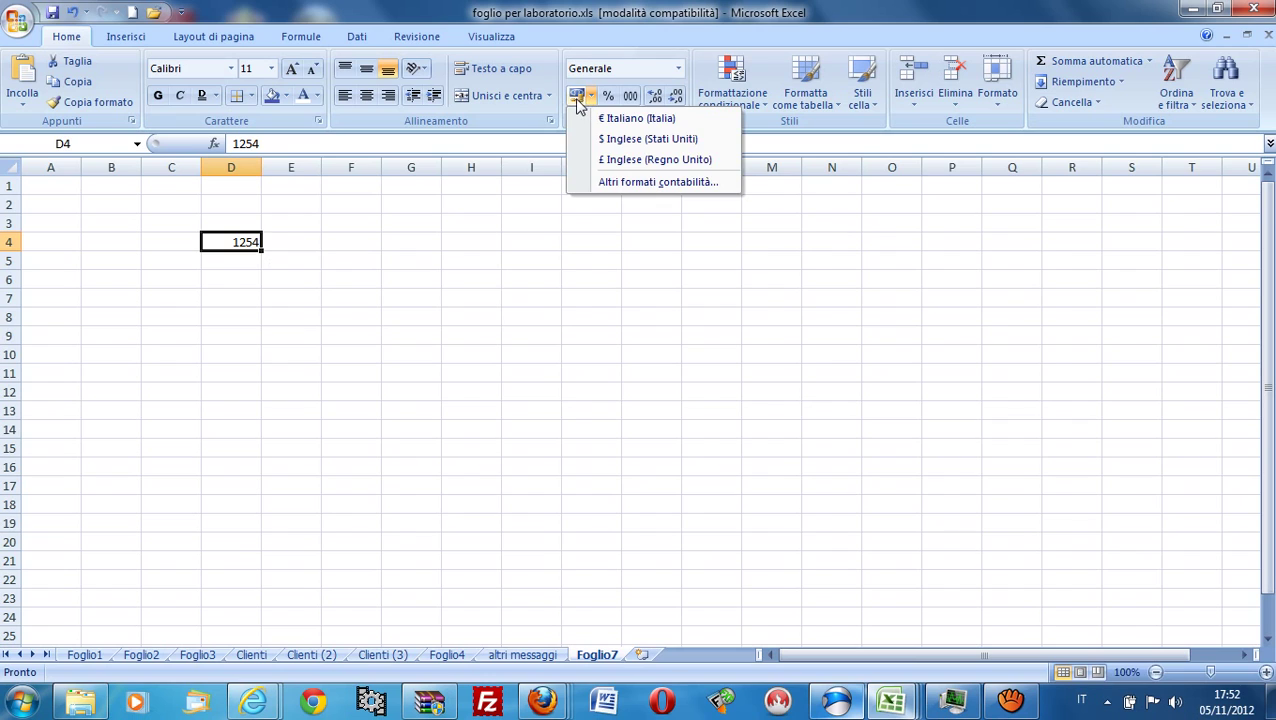
left_click(576, 100)
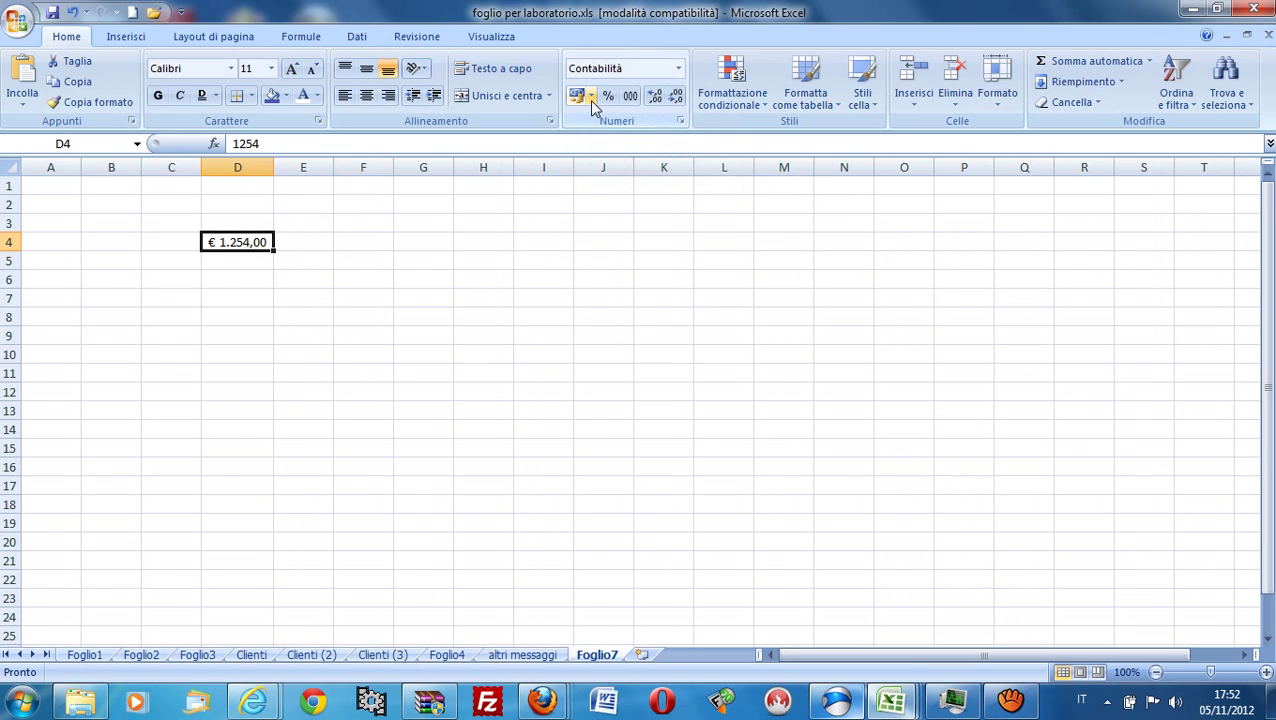
left_click(591, 97)
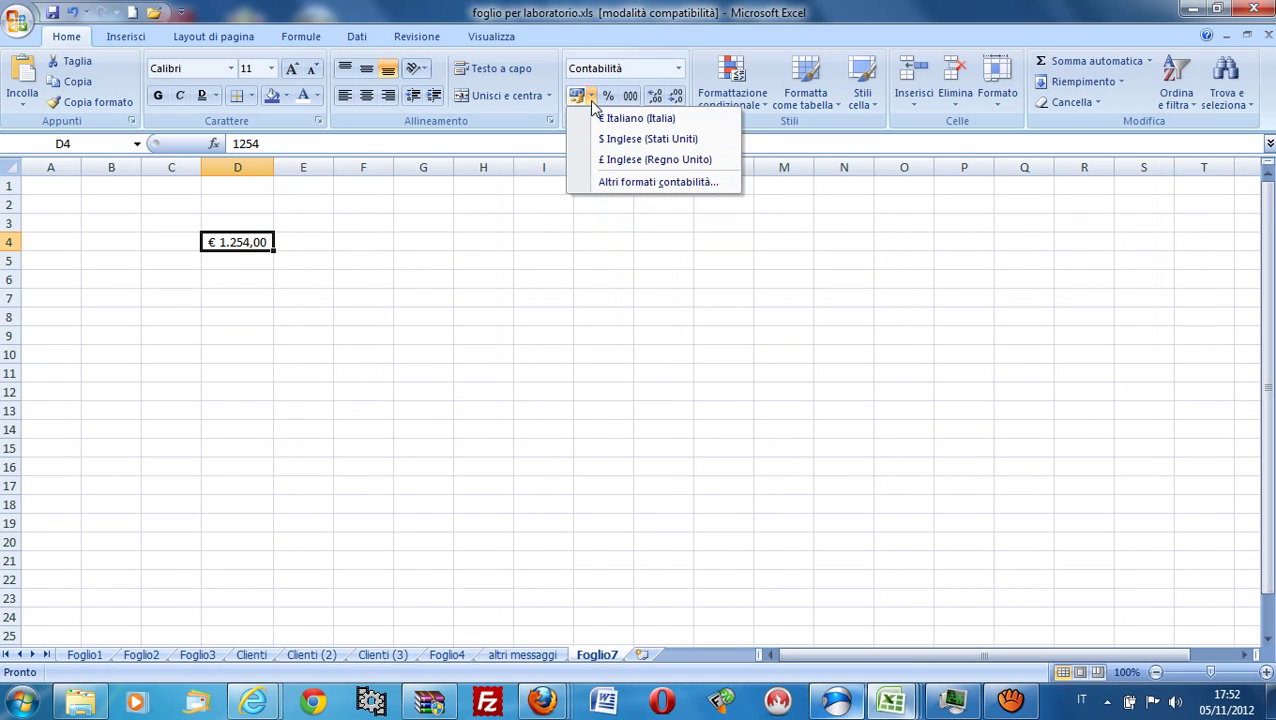
left_click(631, 140)
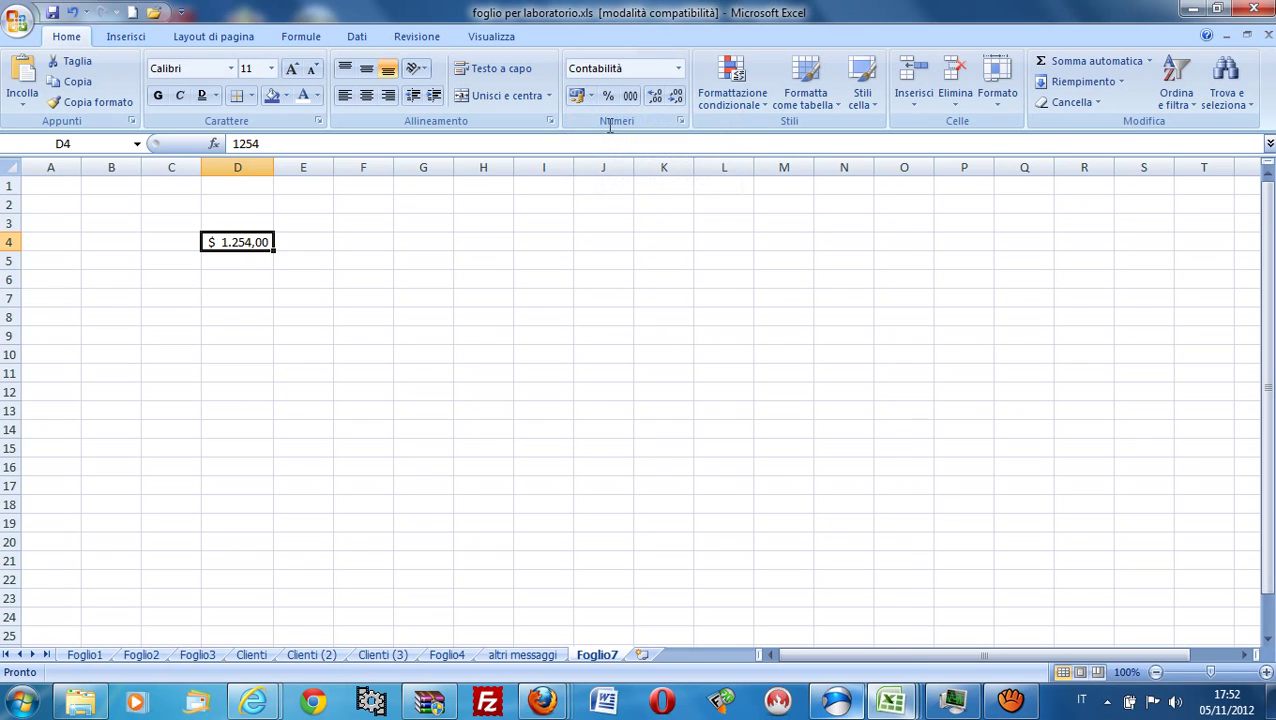
In the full accounting settings, set the symbol to $ Mapudungun (Cile), showing $ 1.254,00
left_click(591, 98)
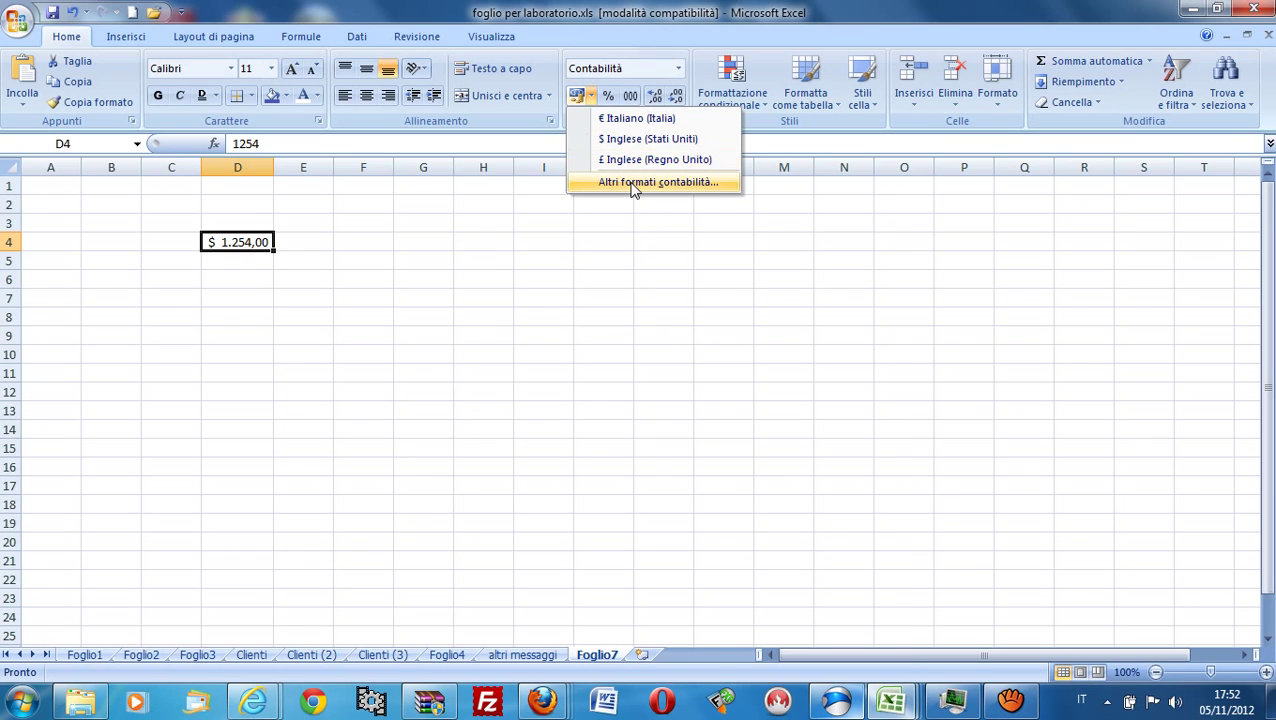
left_click(632, 182)
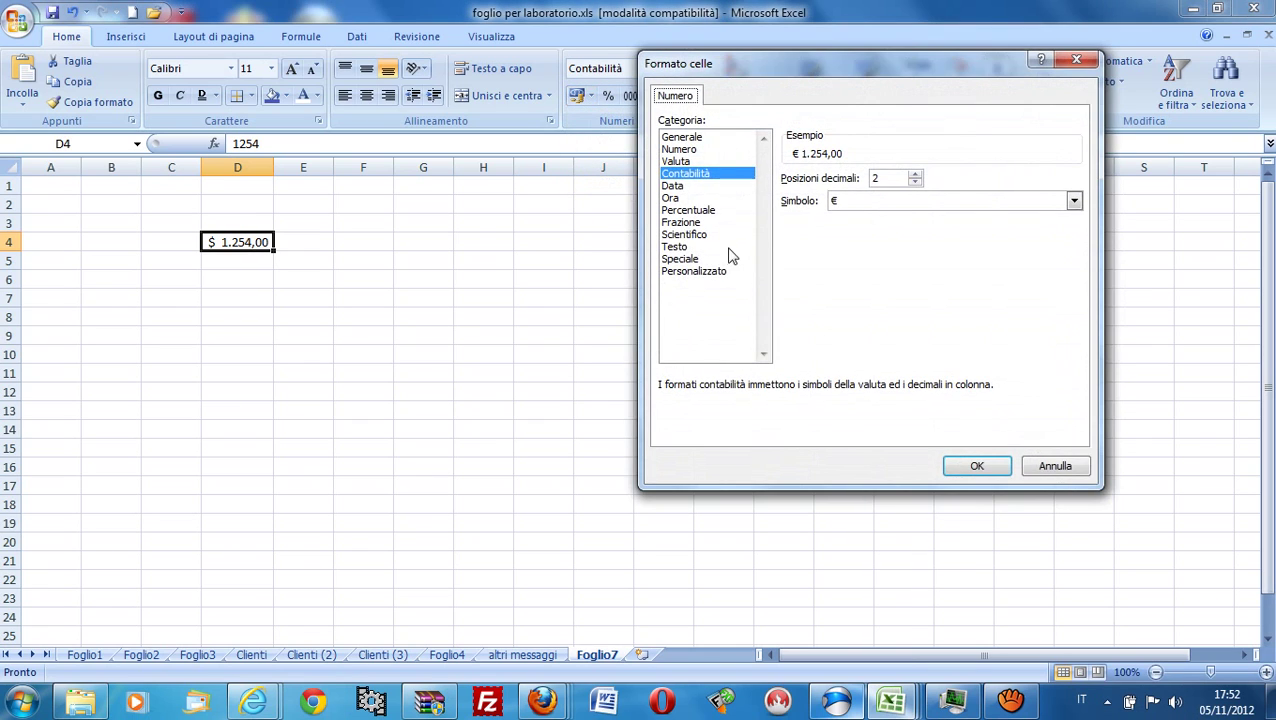
left_click(971, 204)
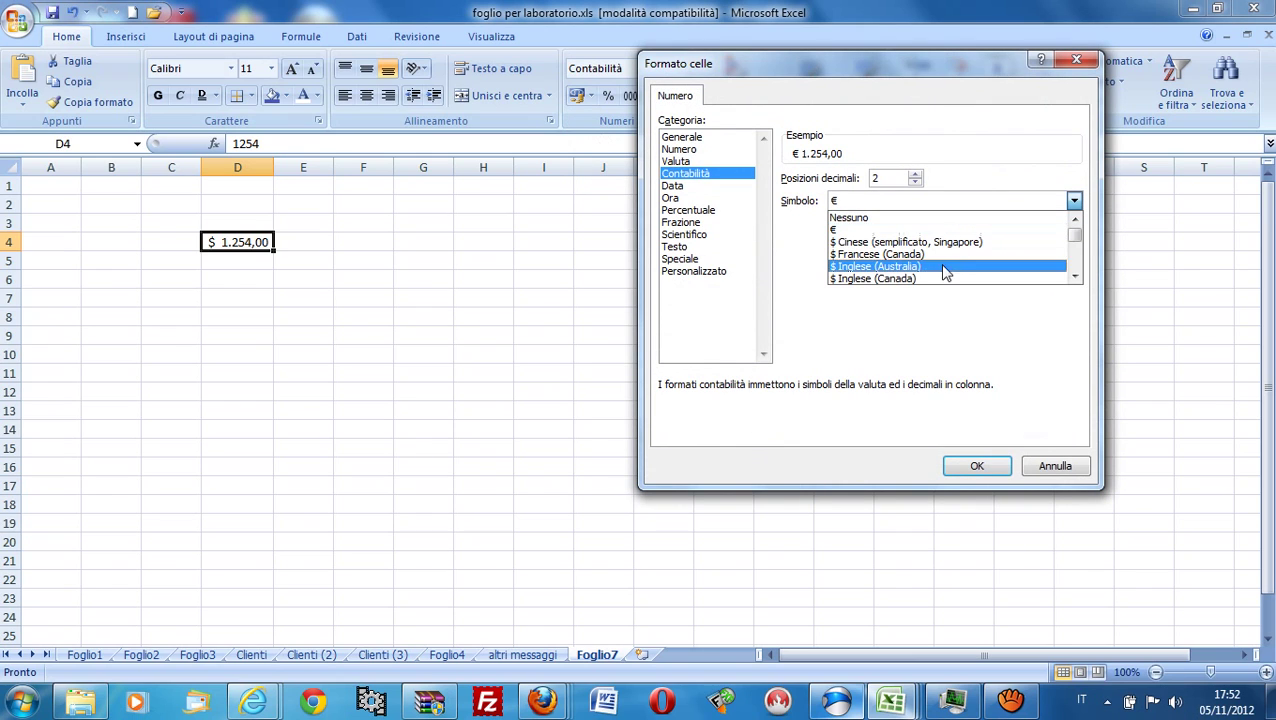
left_click(1076, 258)
left_click(1073, 254)
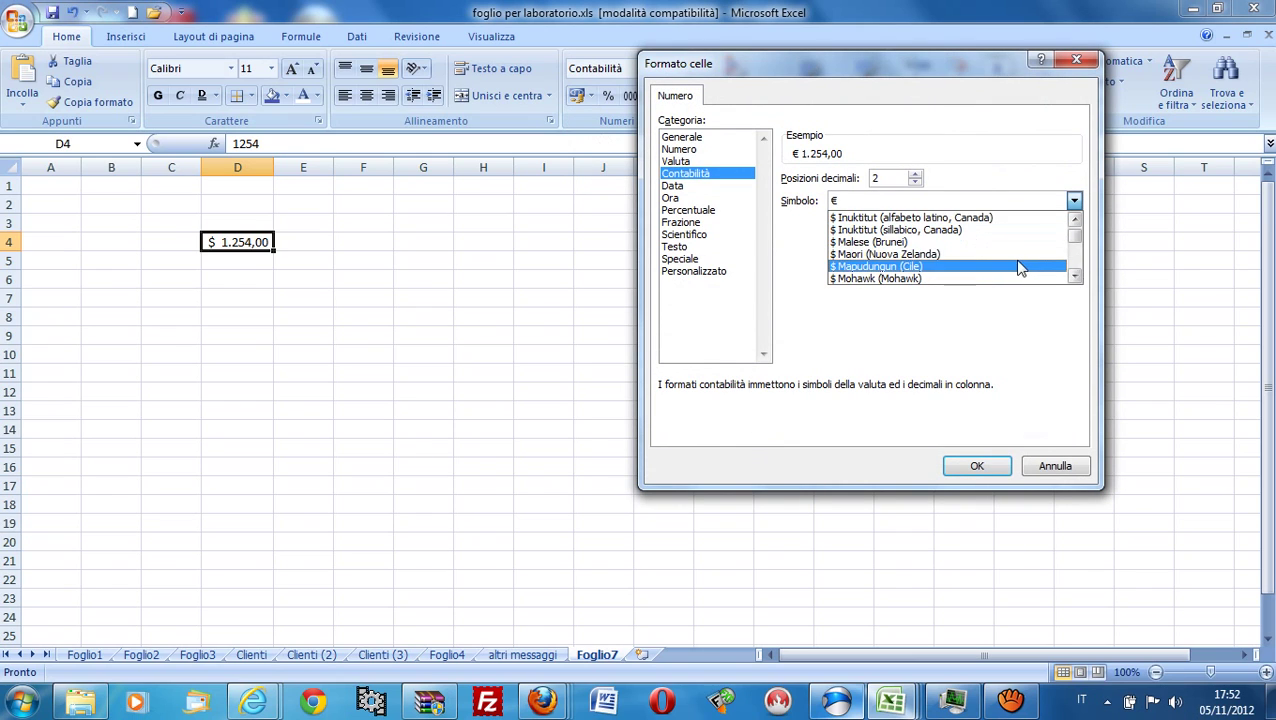
left_click(937, 265)
left_click(960, 468)
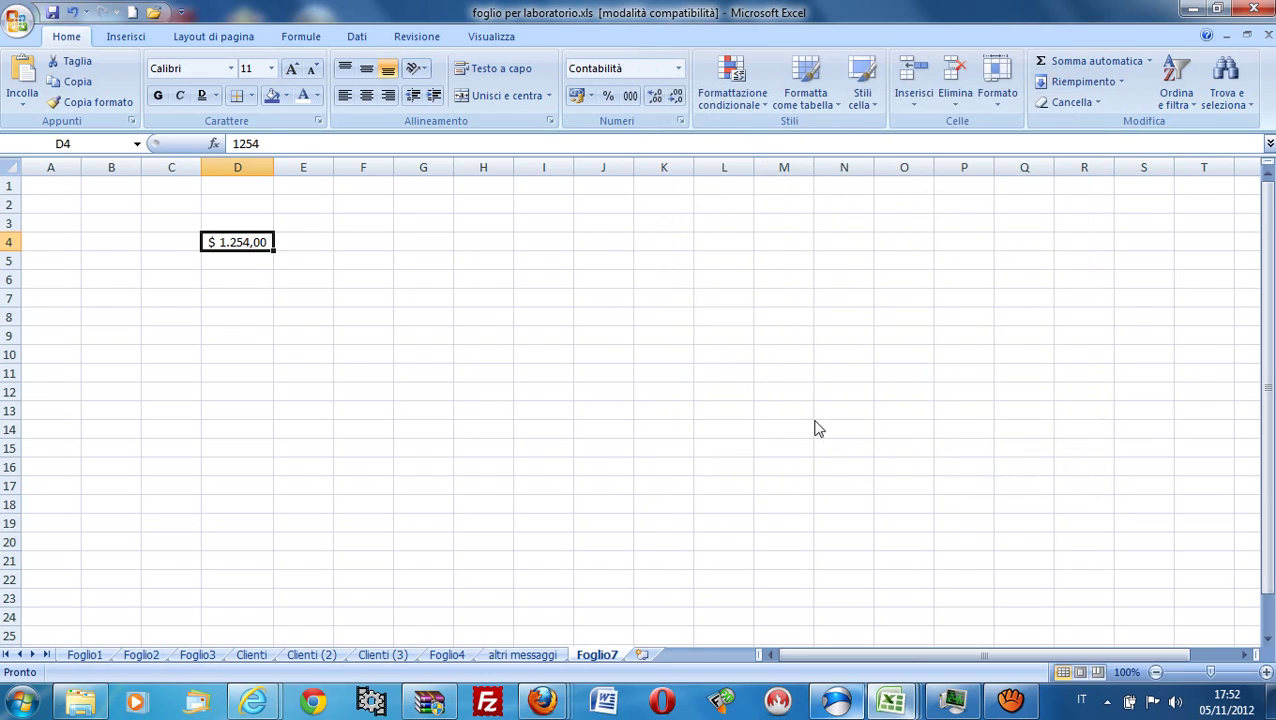
left_click(816, 427)
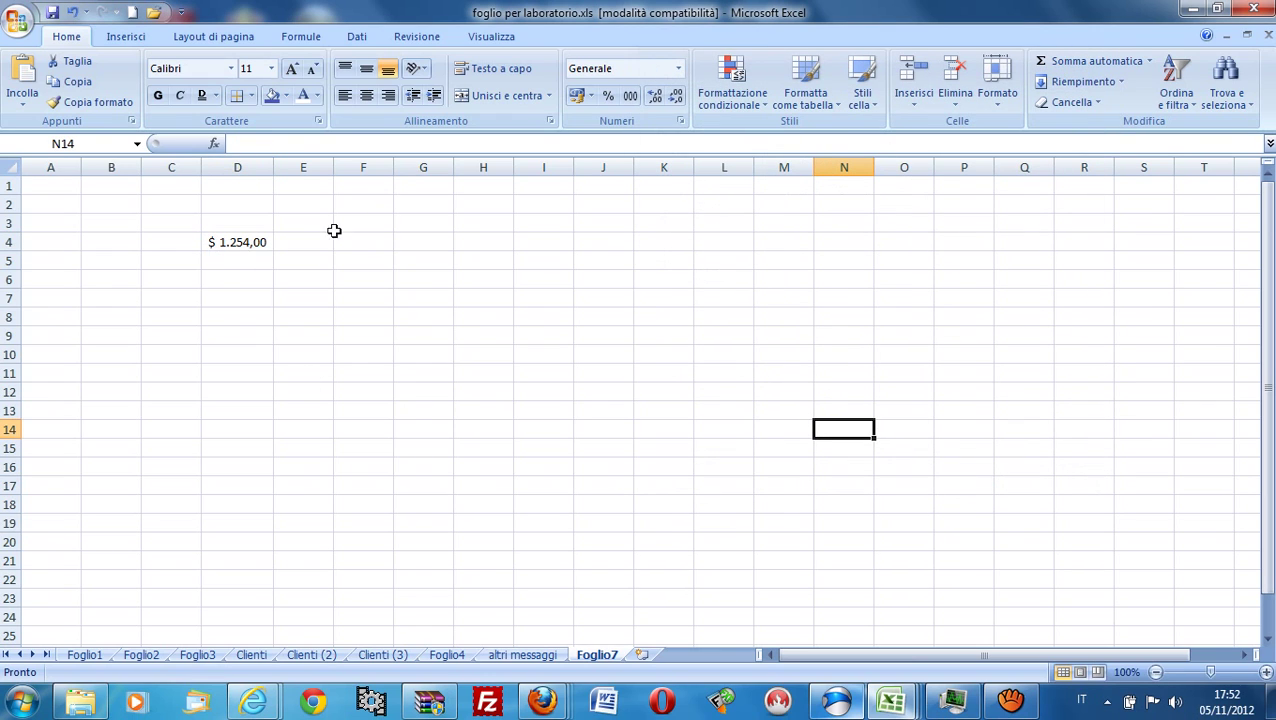
Format D4 as a percentage, then as Valuta so it shows € 1.254,00
left_click(225, 242)
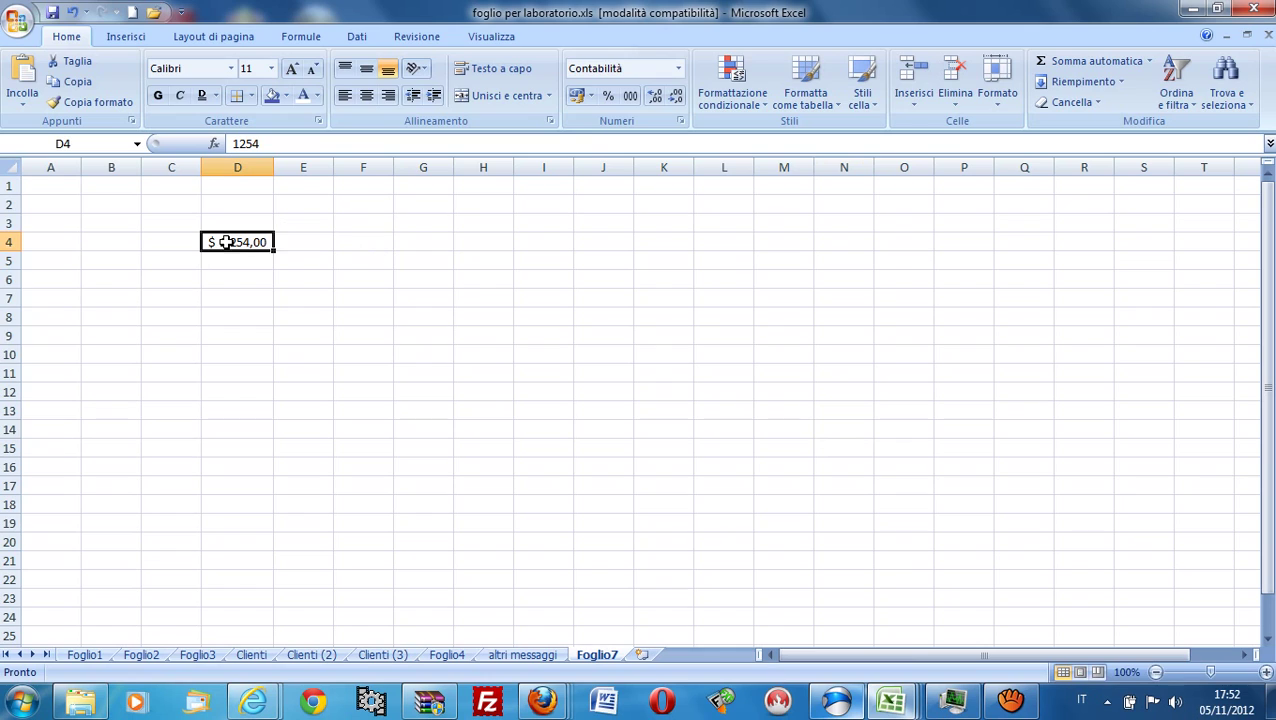
left_click(610, 98)
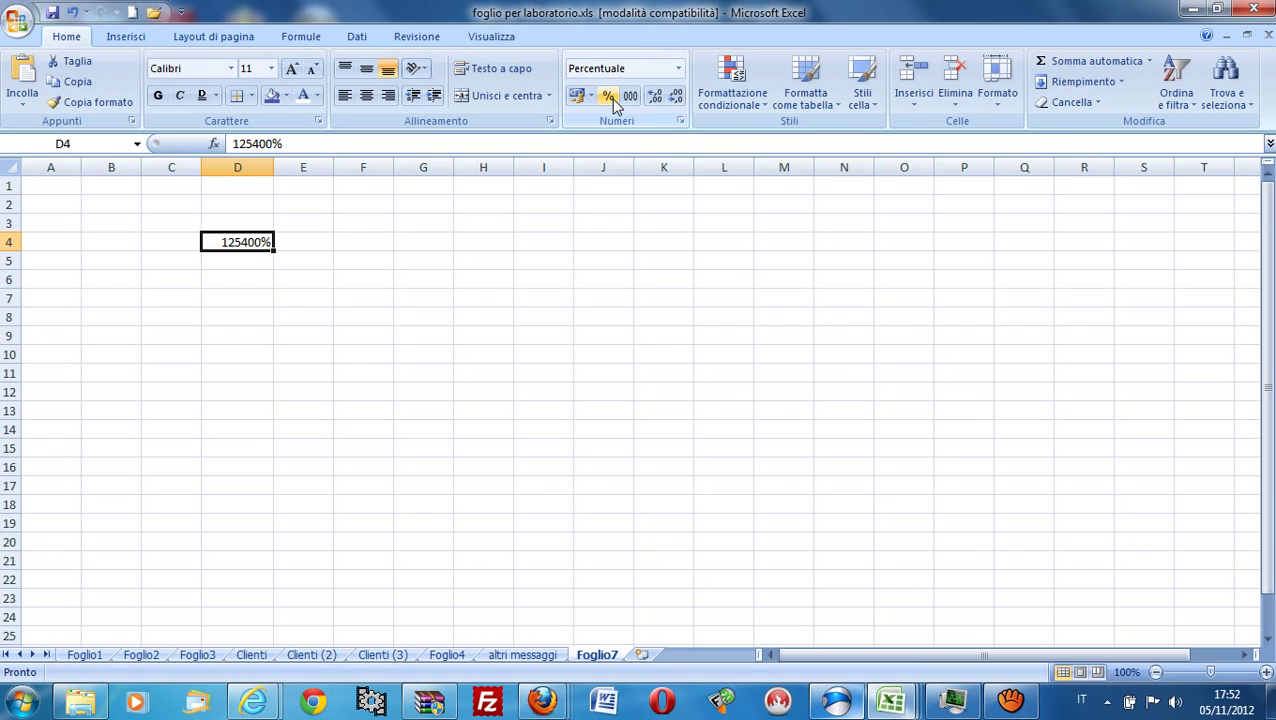
left_click(679, 70)
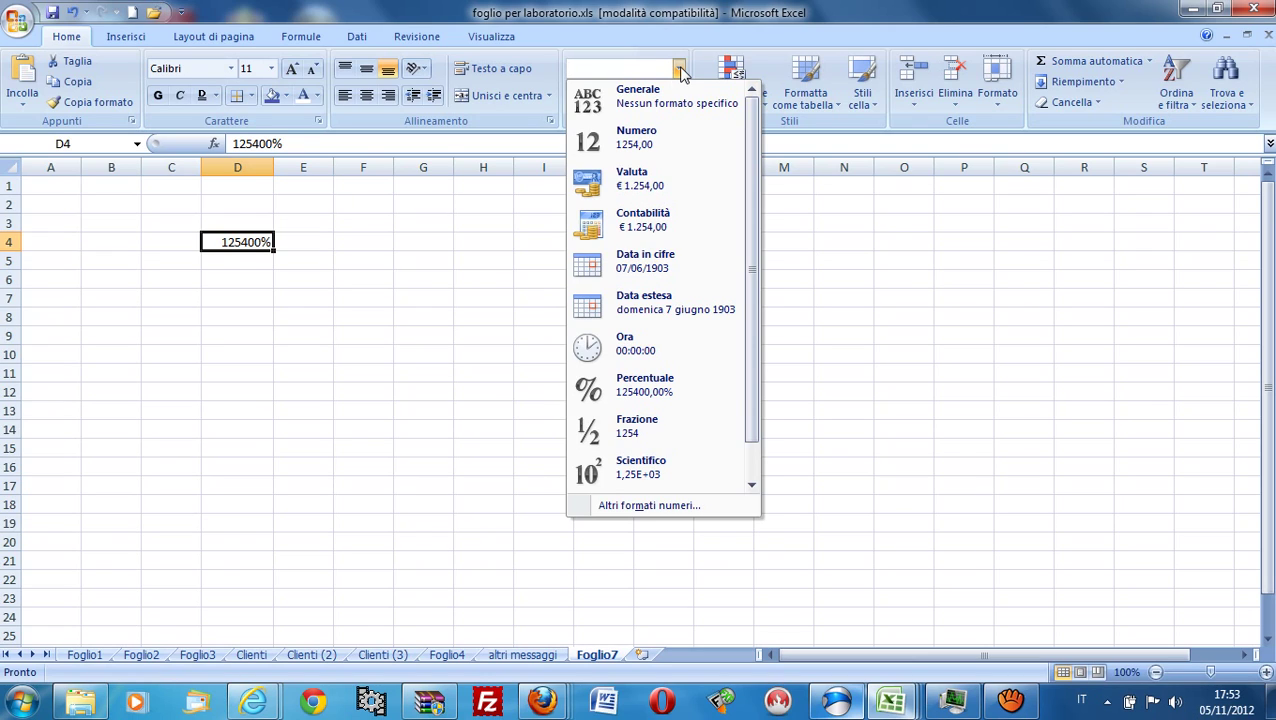
left_click(660, 183)
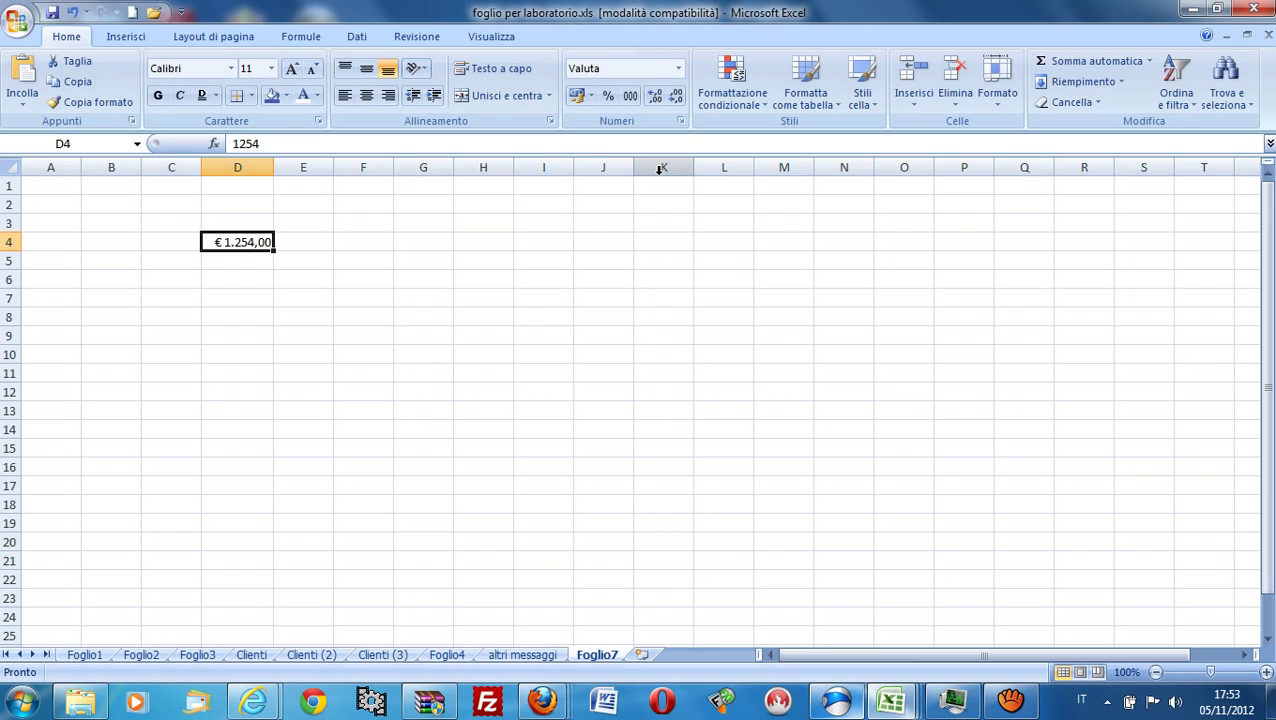
left_click(681, 70)
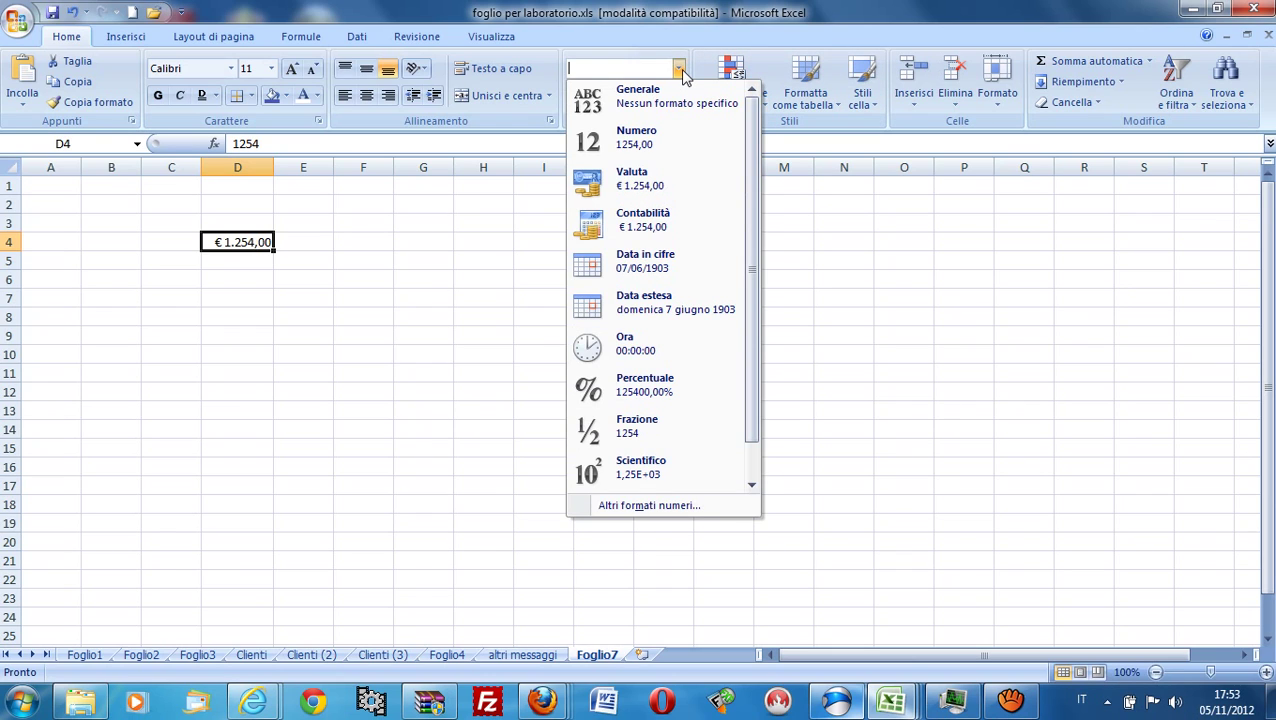
left_click(682, 72)
left_click(386, 240)
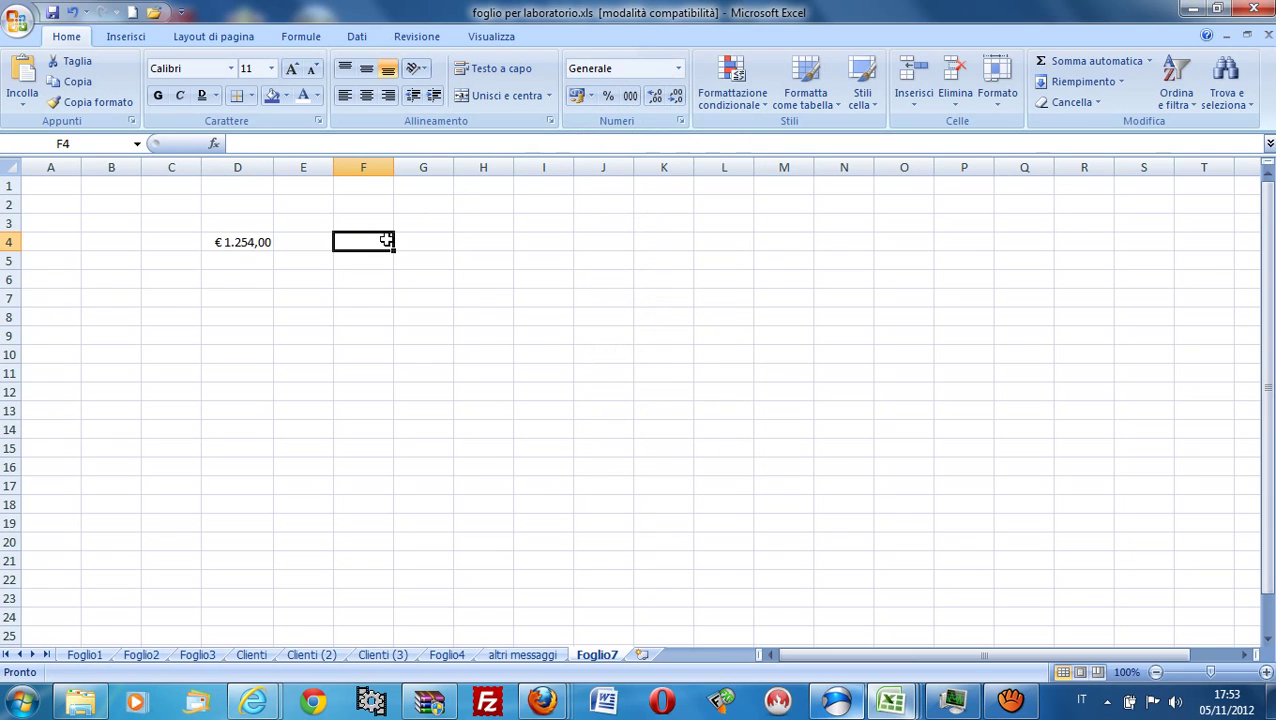
Enter 145 in F4 as Data in cifre, then change it to 1 to show 01/01/1900
type("145")
key("Return")
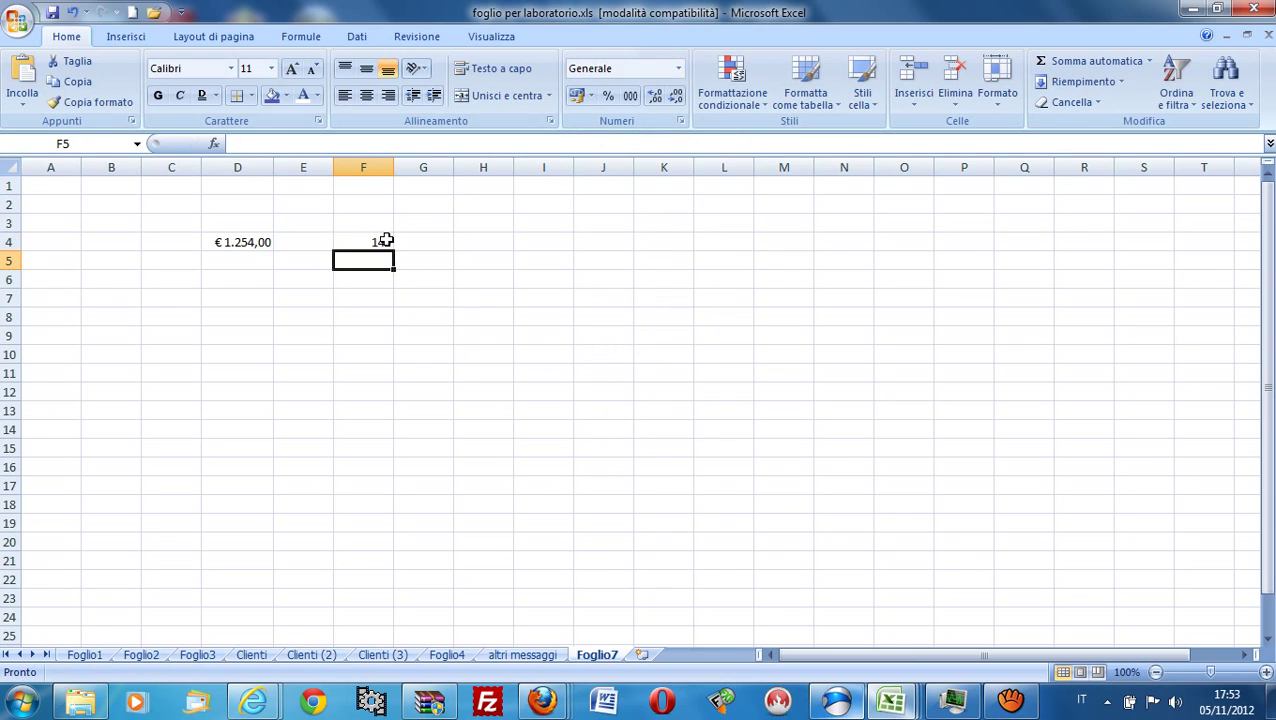
left_click(386, 240)
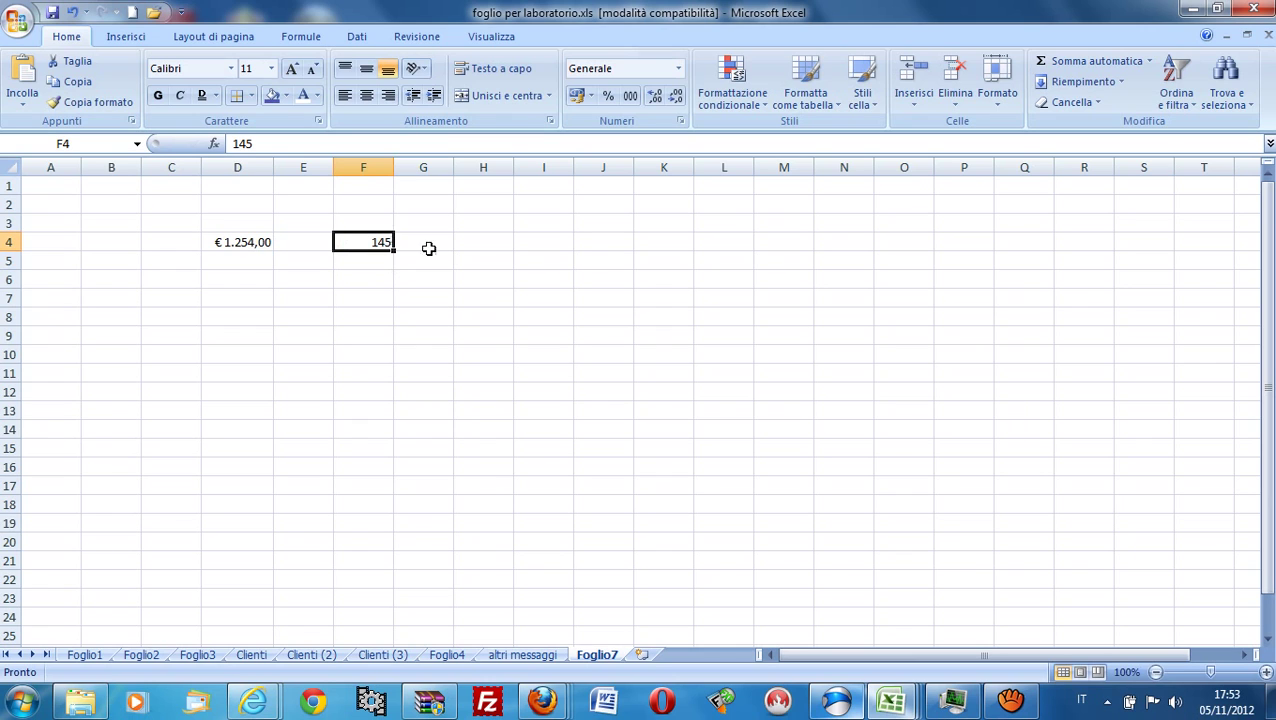
left_click(679, 68)
left_click(676, 261)
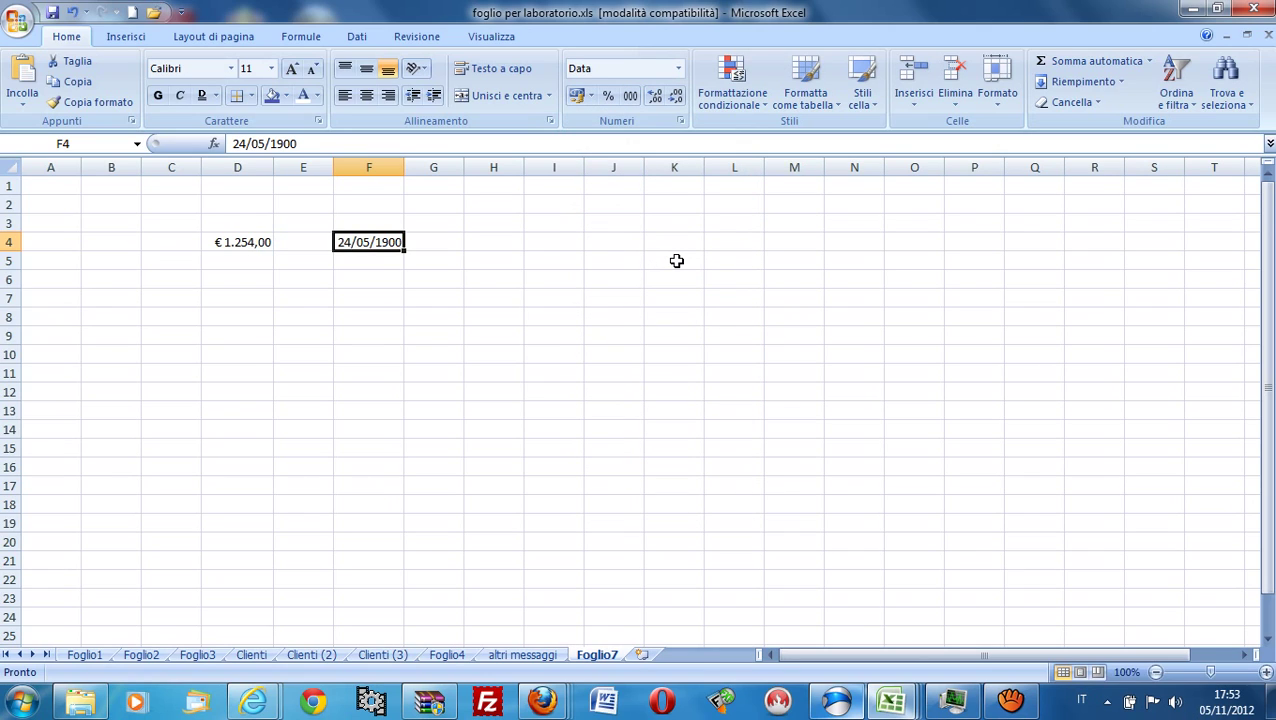
type("1")
key("Return")
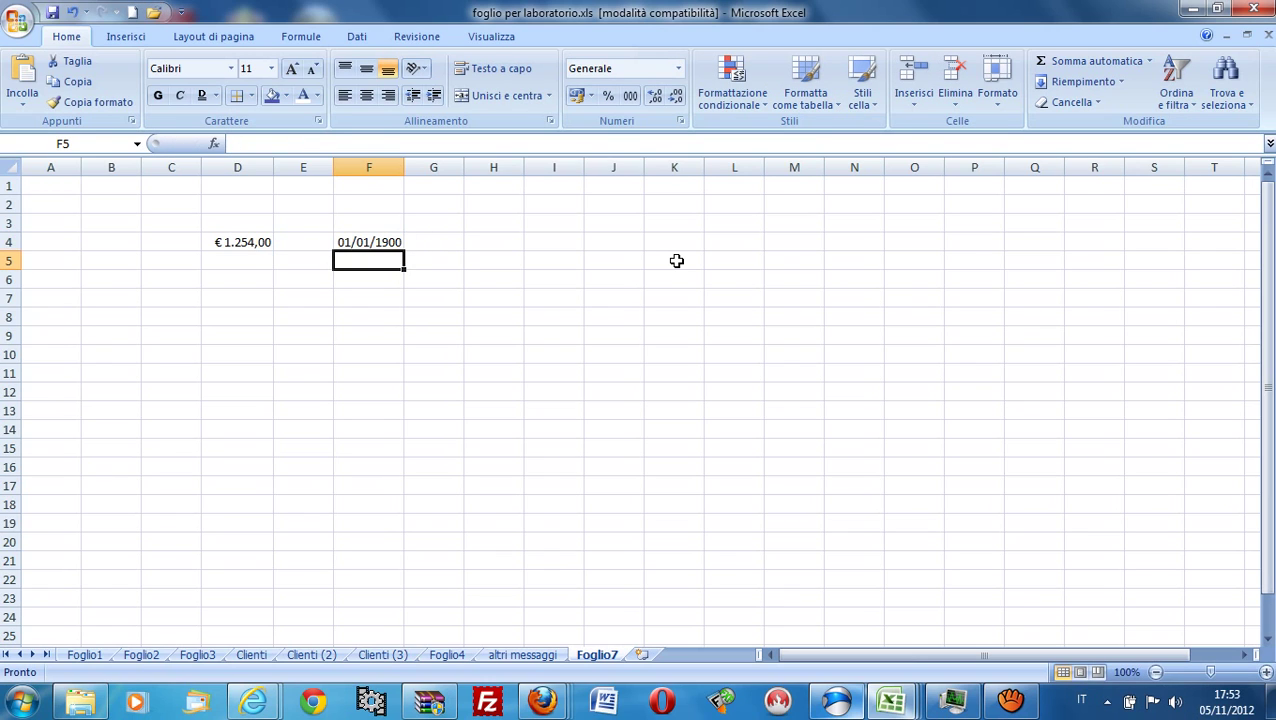
left_click(380, 244)
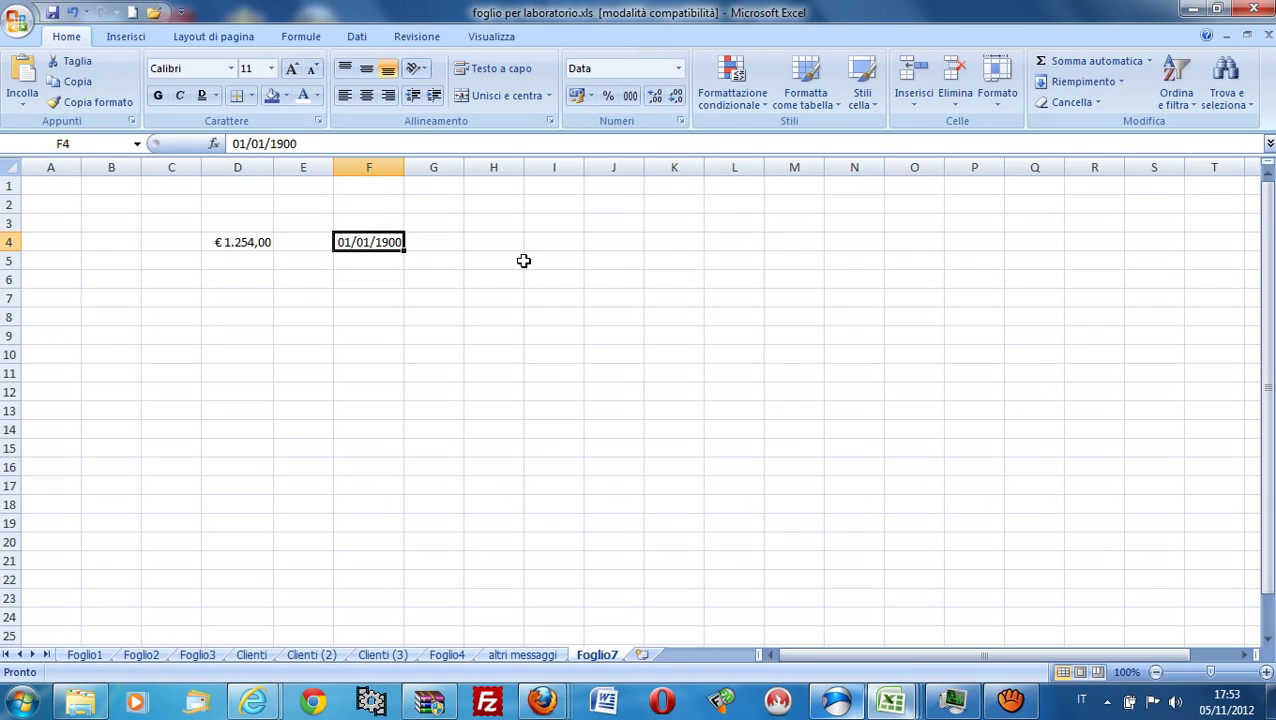
Enter 1 in H4 and format it as Data in cifre, showing 01/01/1900
left_click(504, 243)
type("1")
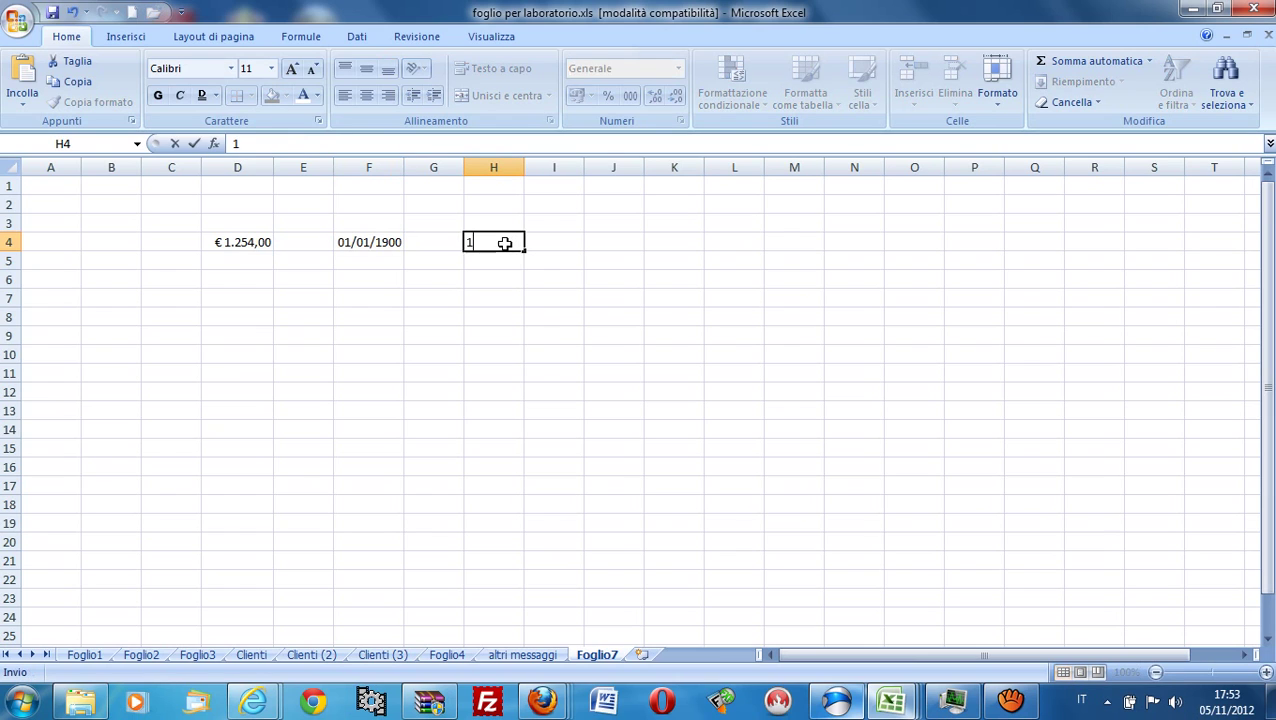
key("Return")
left_click(504, 243)
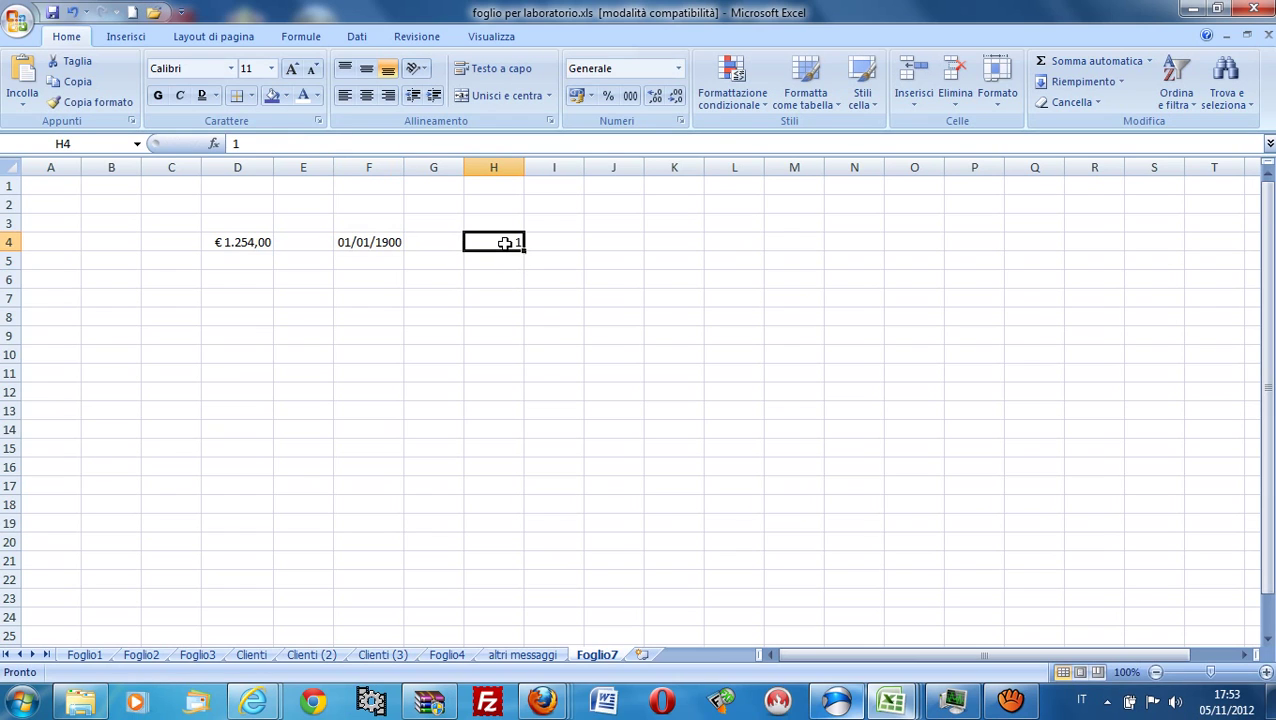
left_click(677, 70)
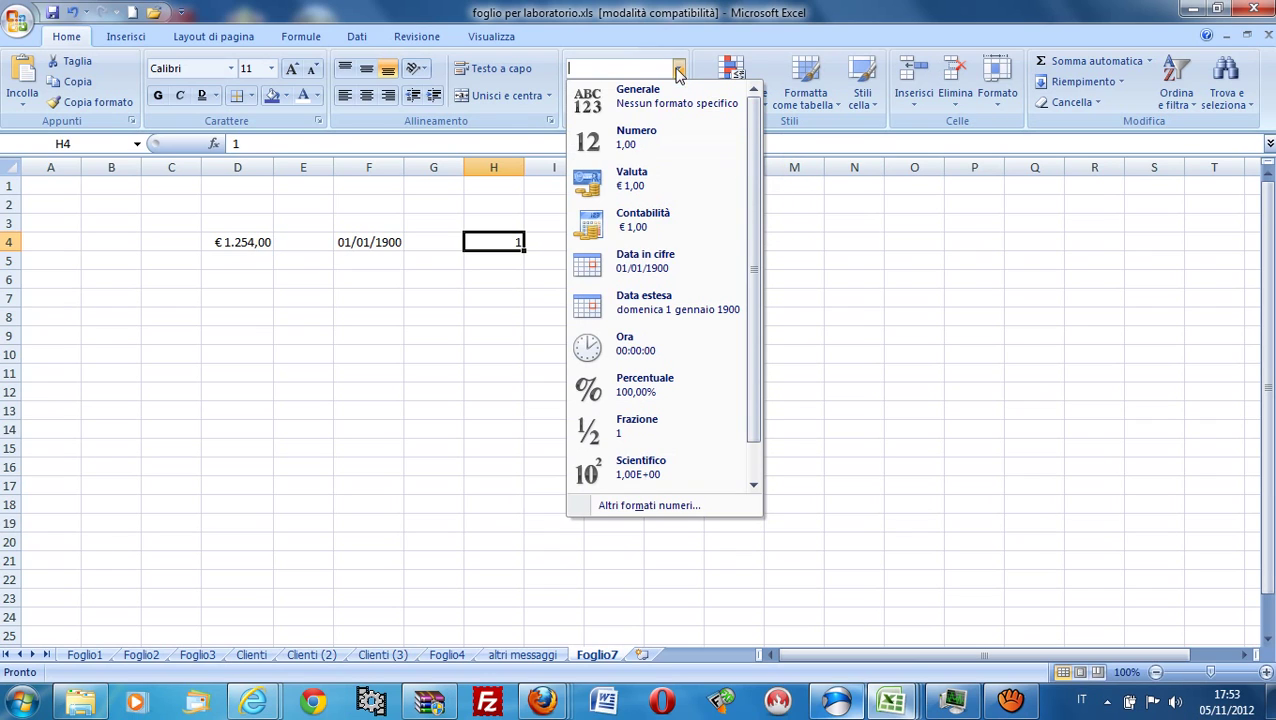
left_click(655, 270)
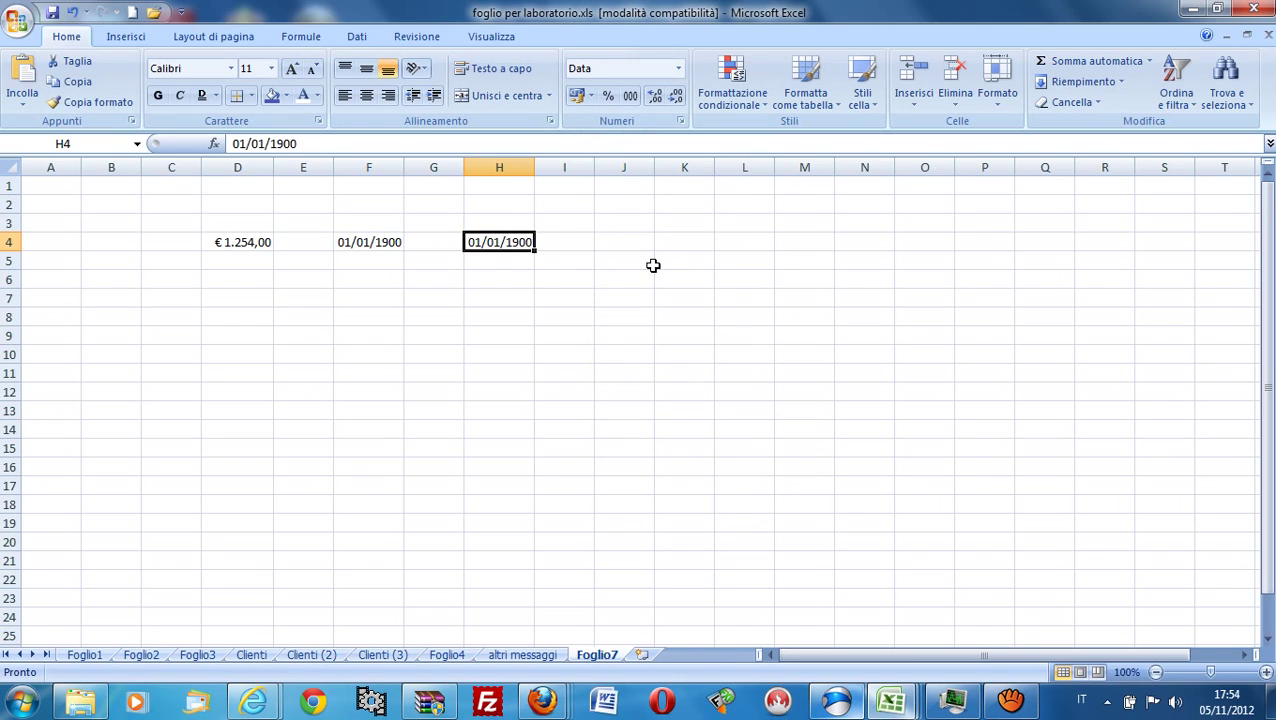
Enter 366 in J4 as Data in cifre, then change it to 367 (01/01/1901)
left_click(625, 246)
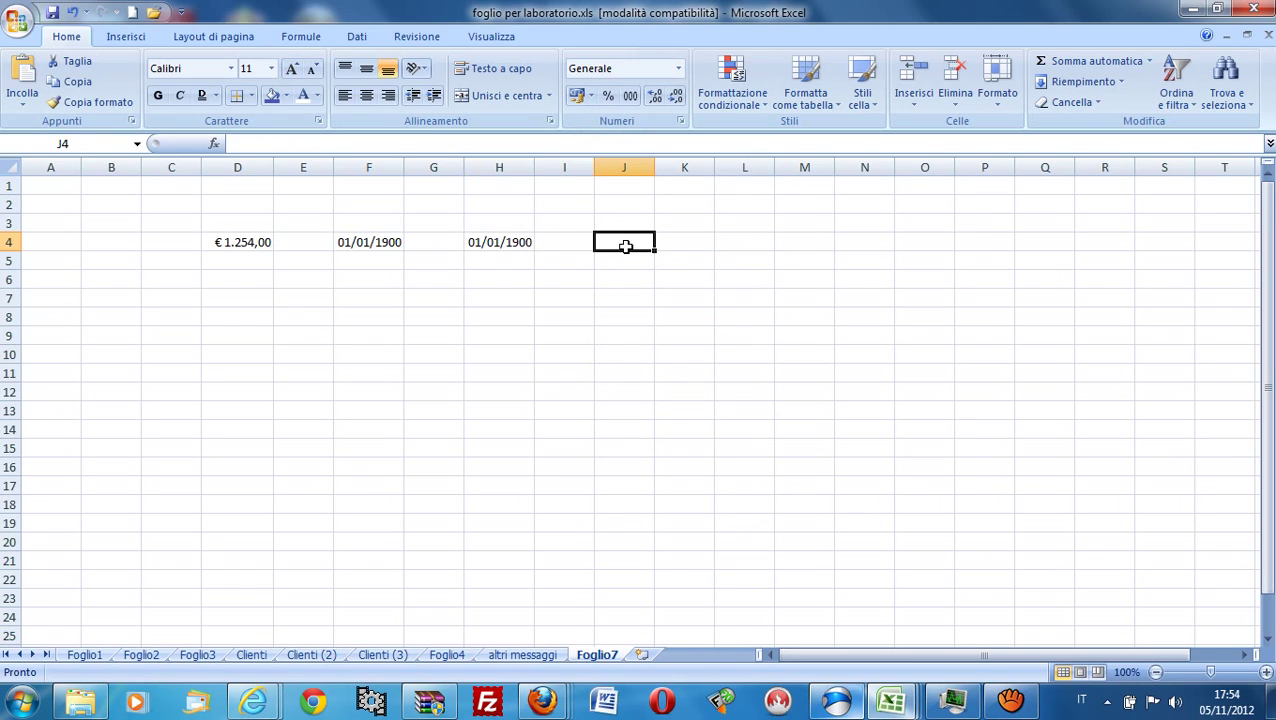
type("3")
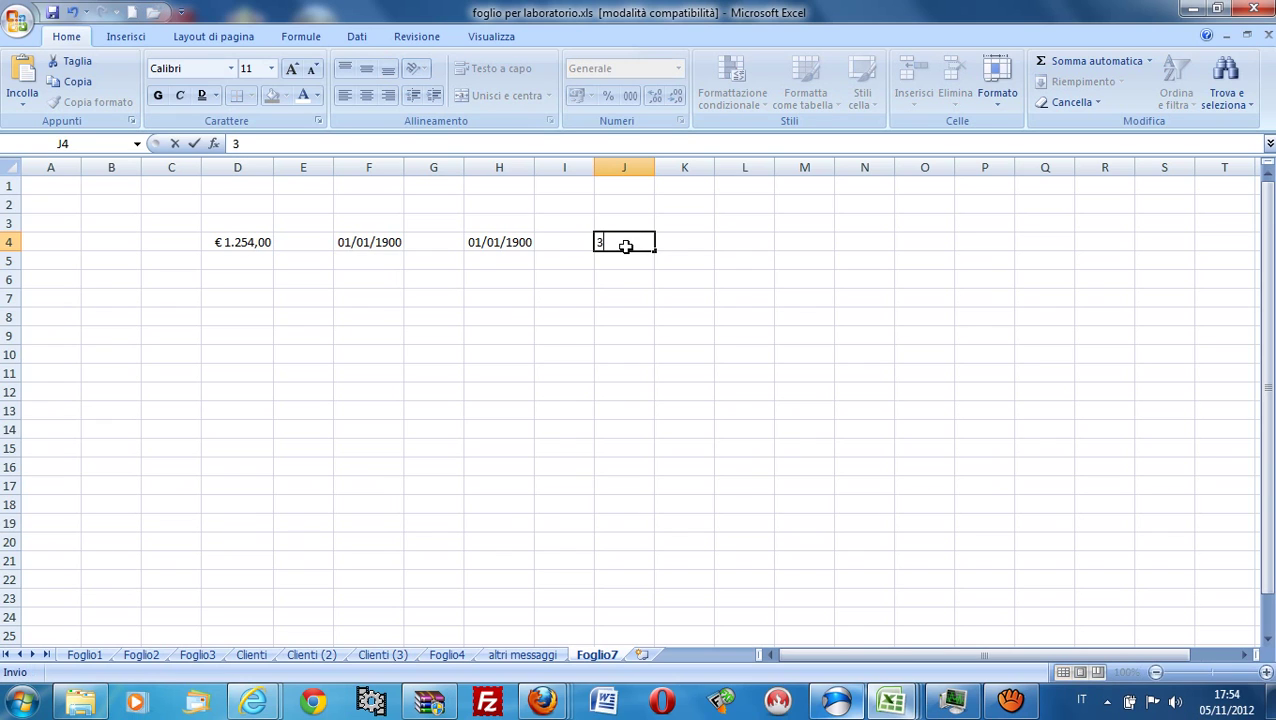
type("66")
key("Return")
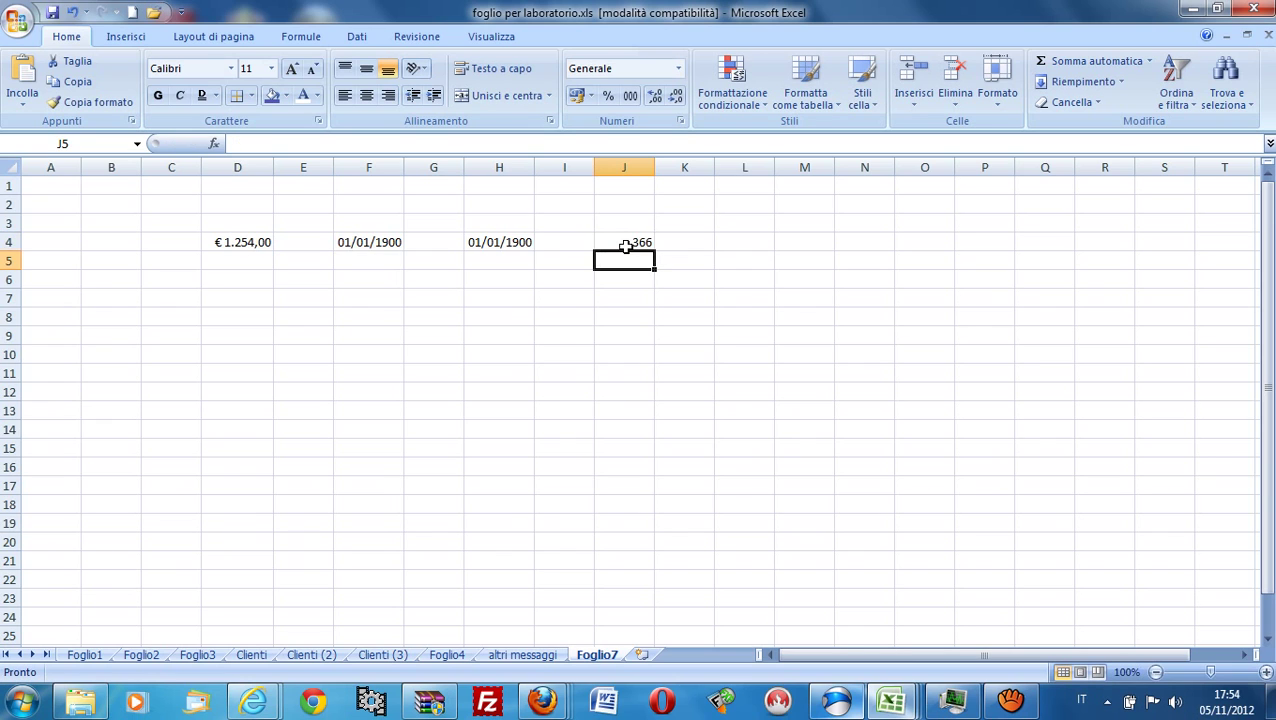
left_click(625, 245)
left_click(679, 69)
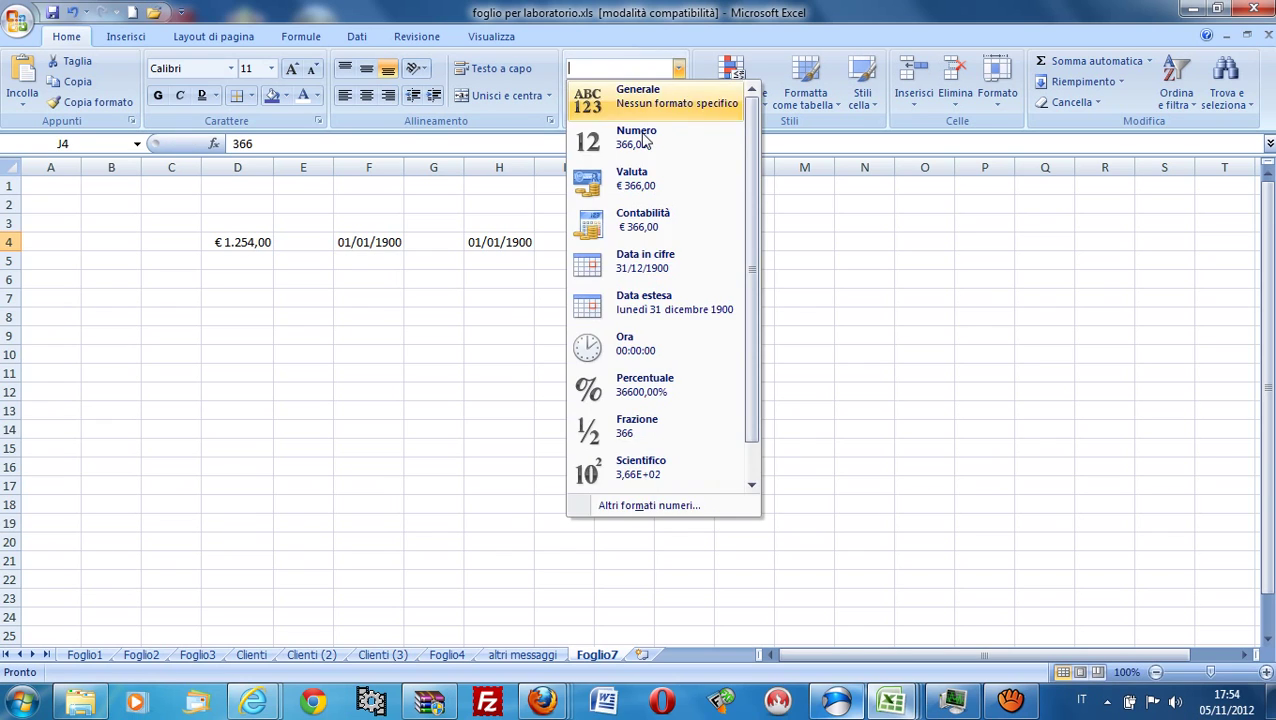
left_click(684, 266)
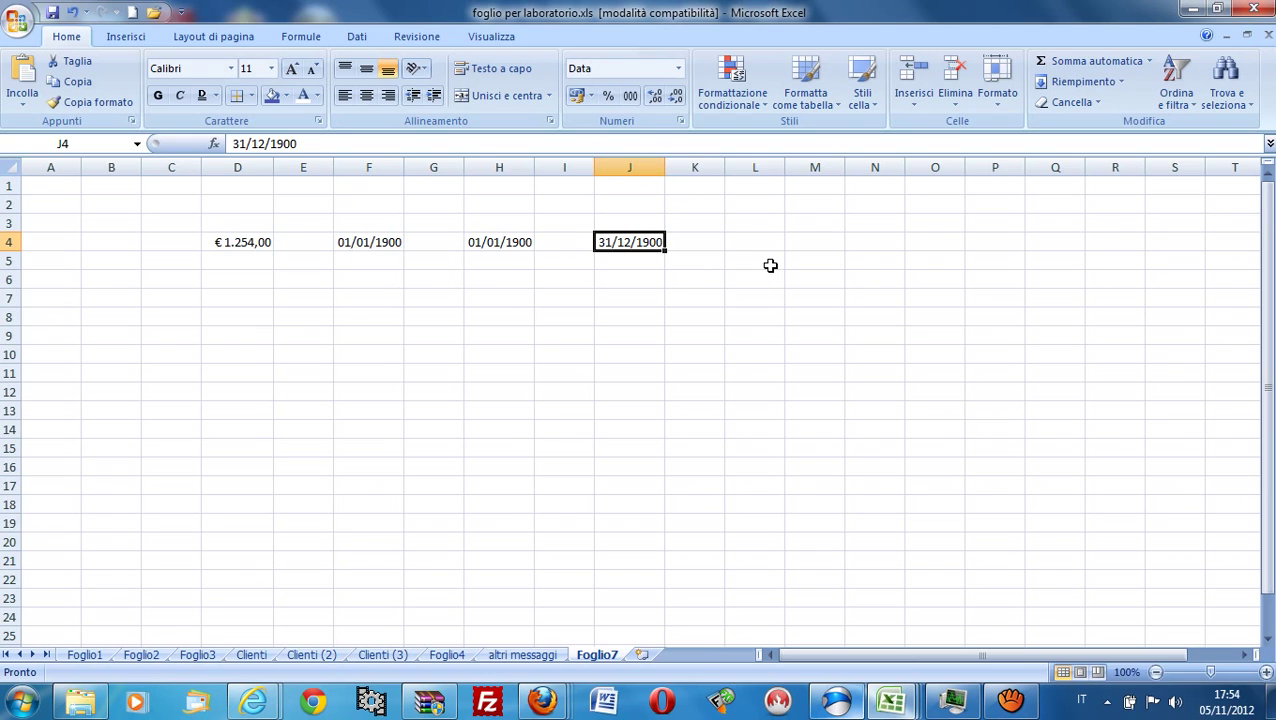
type("367")
key("Return")
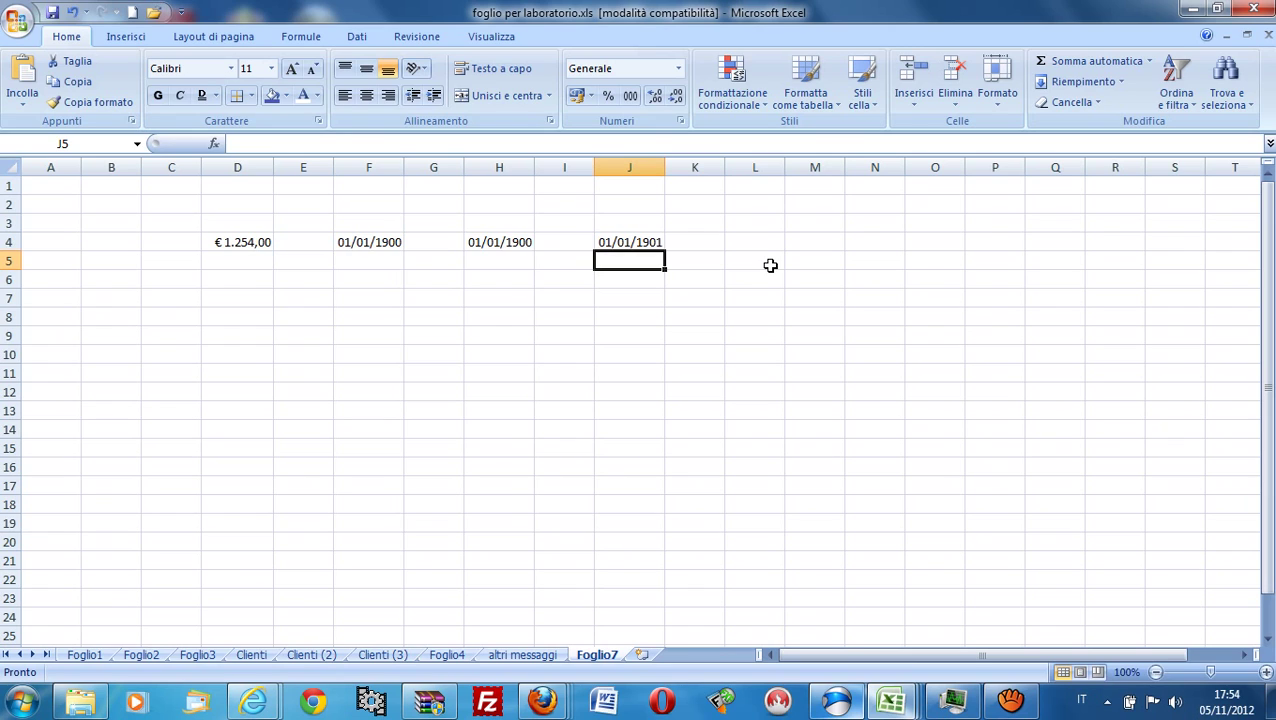
Enter 45800 in L4 and format it as Data in cifre, showing 23/05/2025
left_click(756, 244)
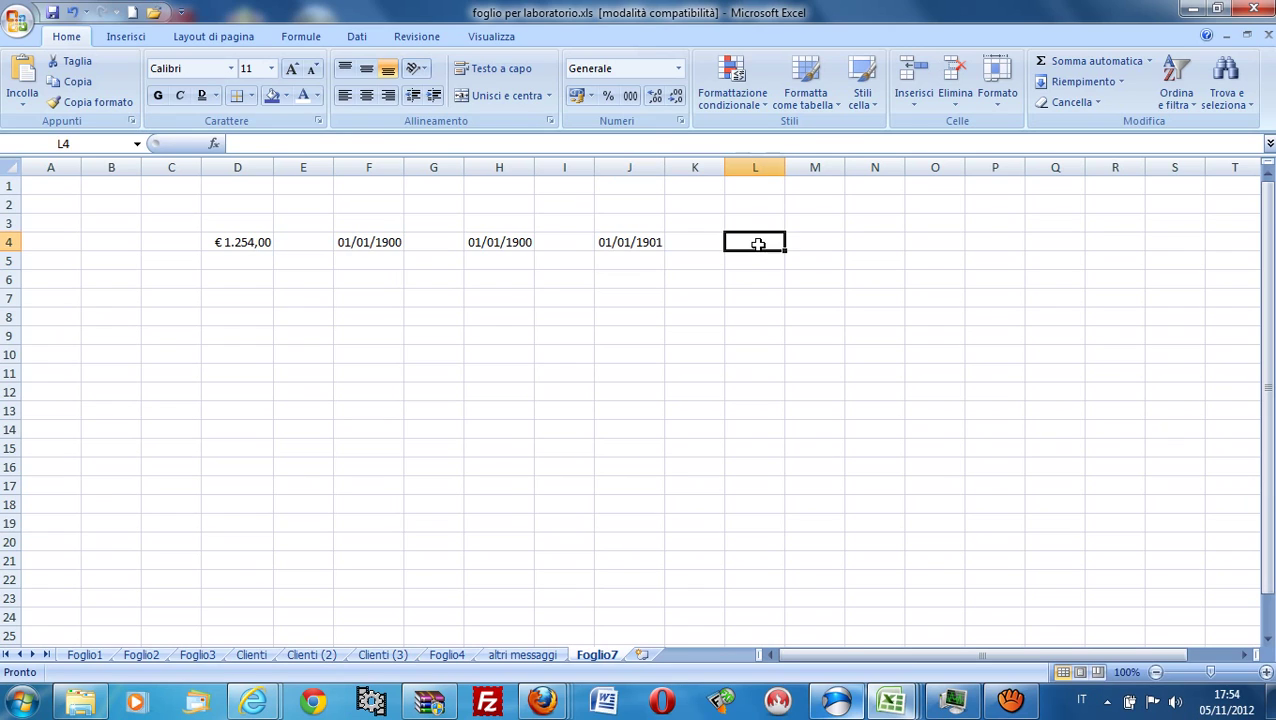
type("45800")
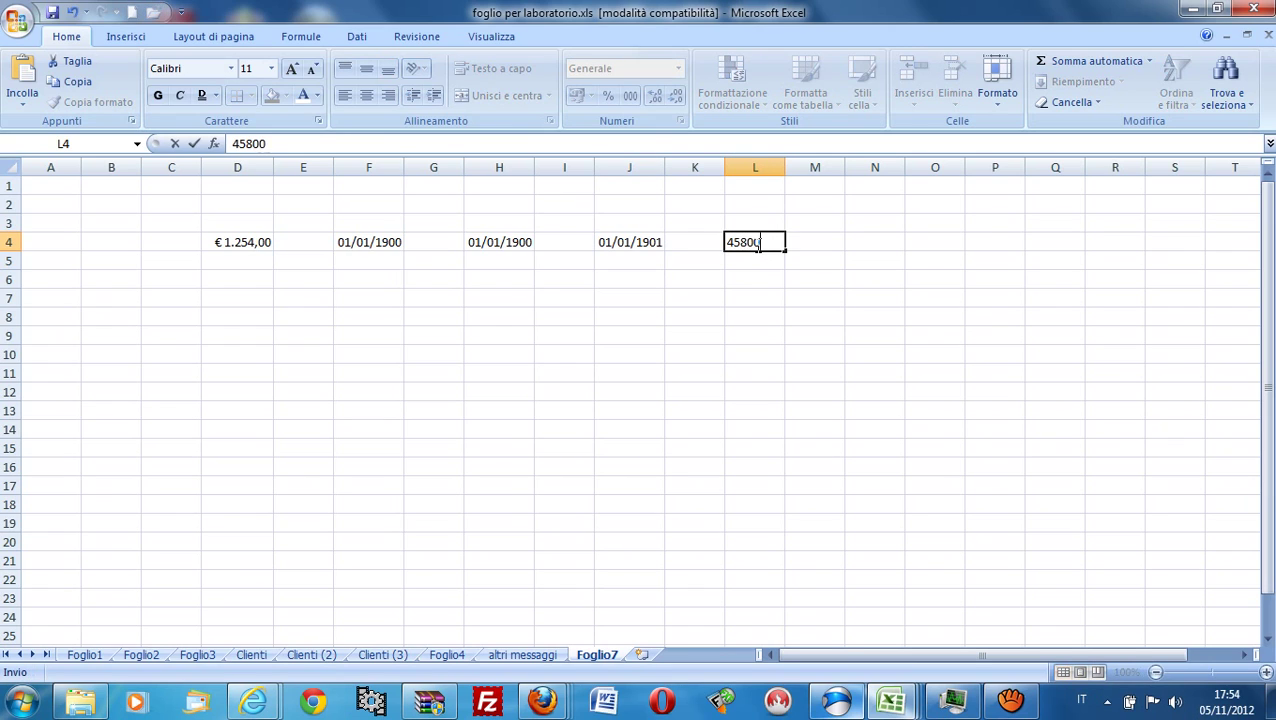
key("Return")
left_click(757, 244)
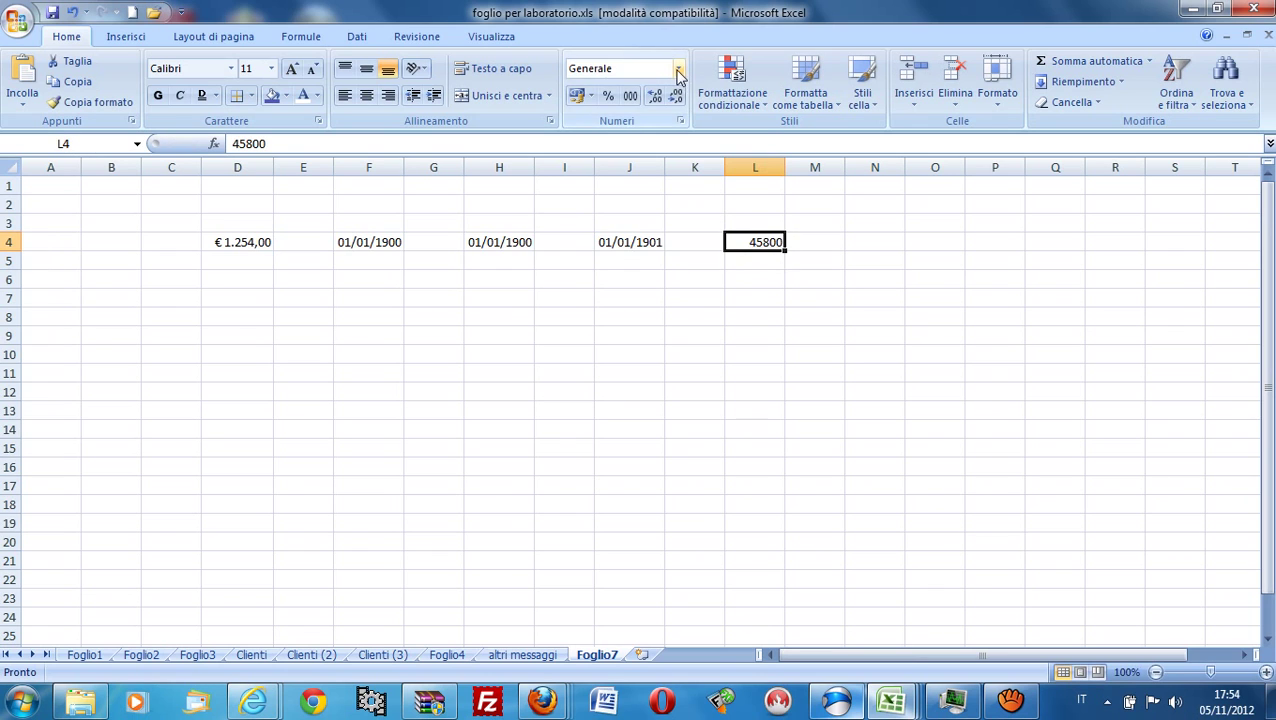
left_click(678, 68)
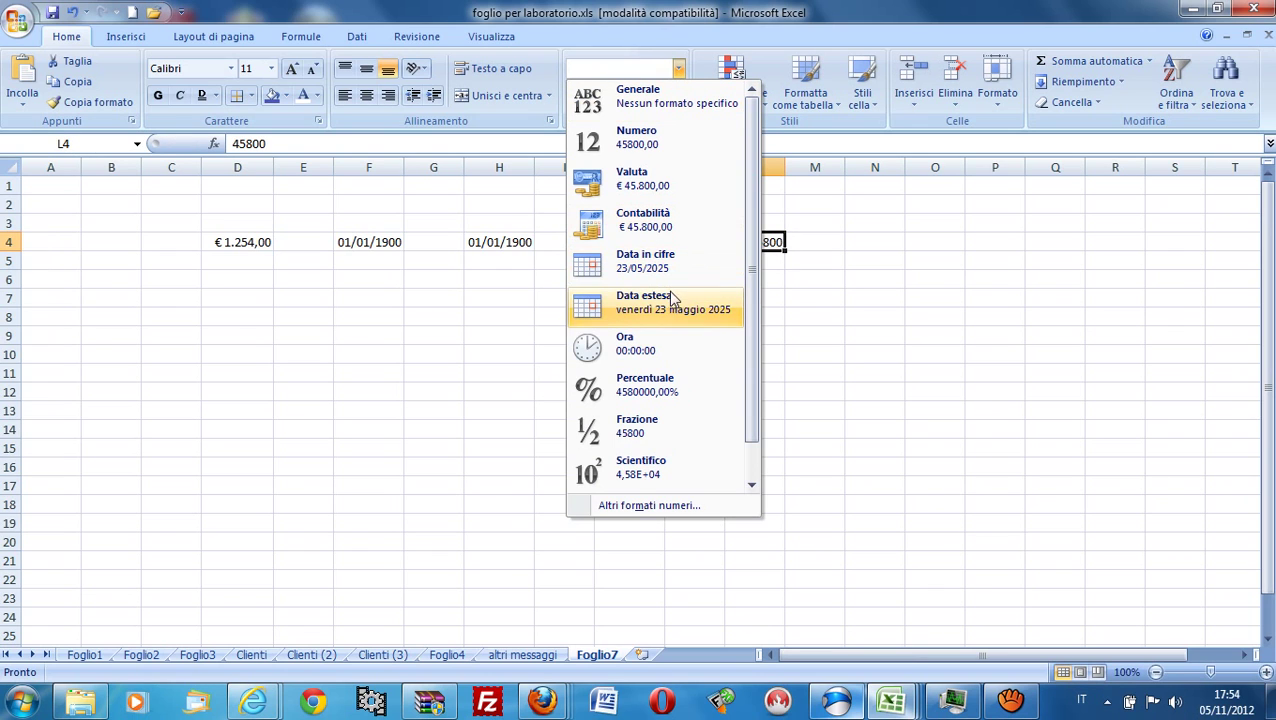
left_click(677, 262)
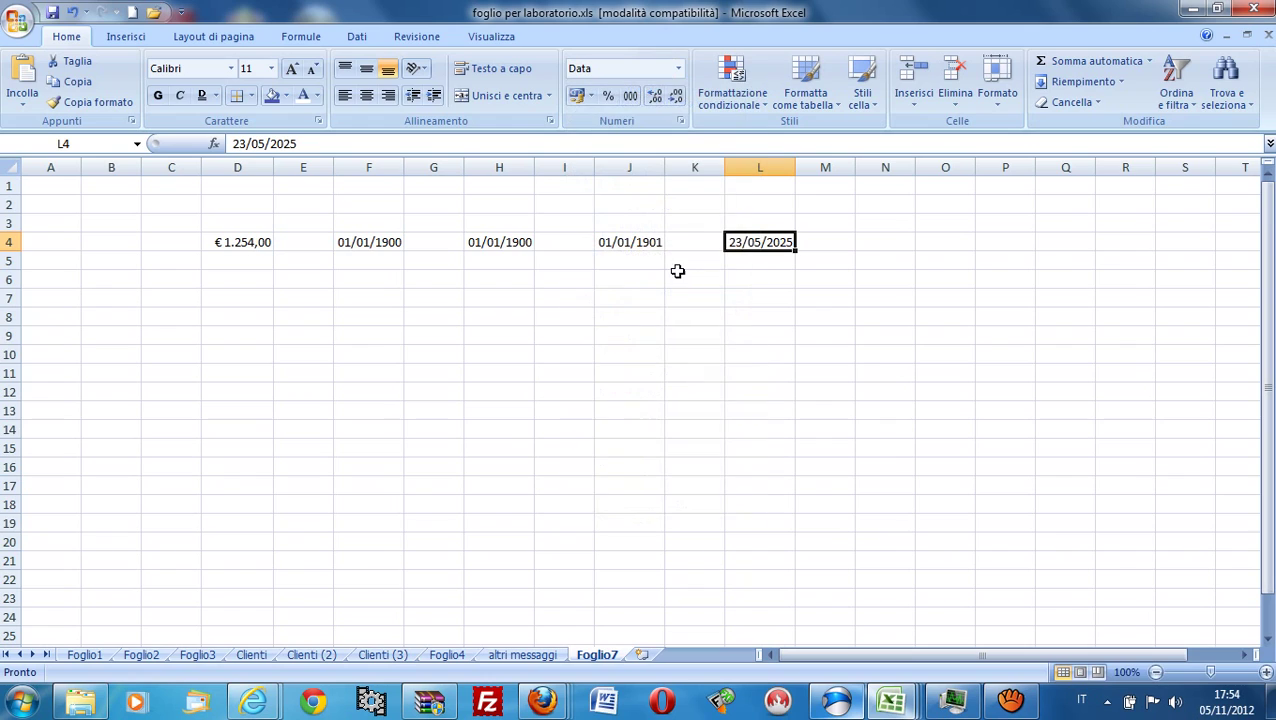
left_click(879, 237)
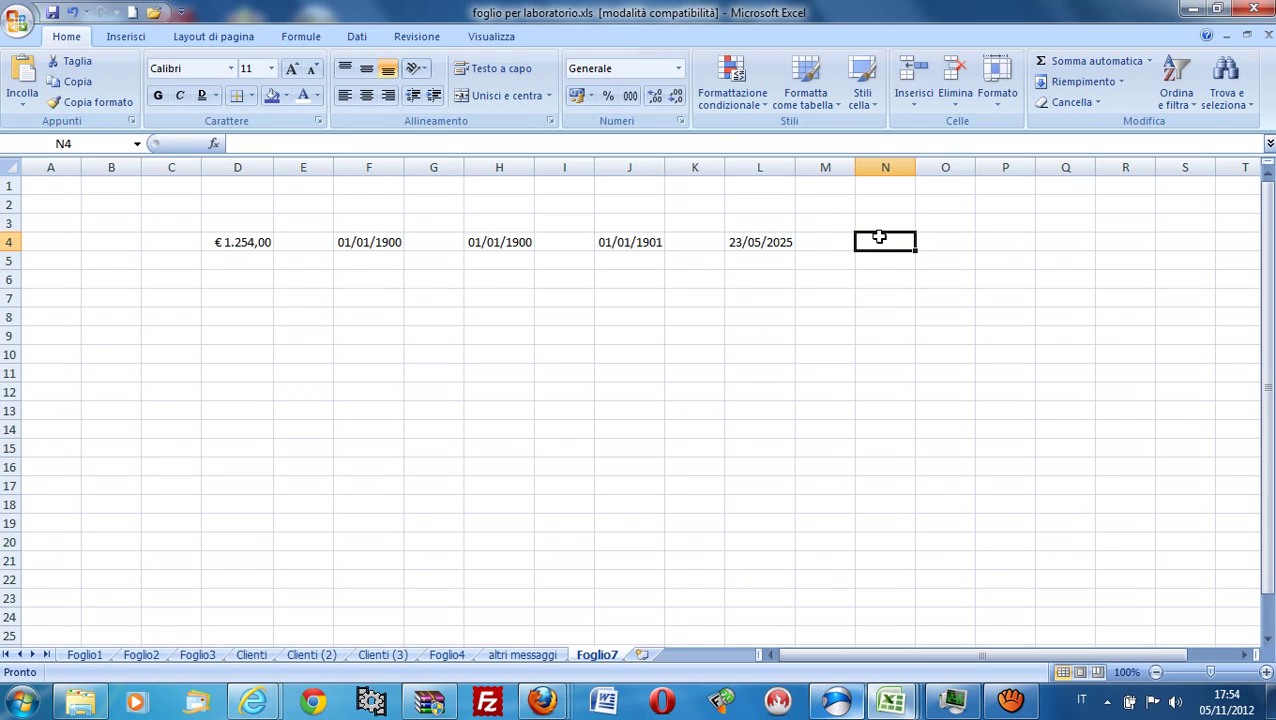
Enter 5/11/2011 in N4, view it as Numero, then apply Data estesa (sabato 5 novembre 2011)
type("5/1")
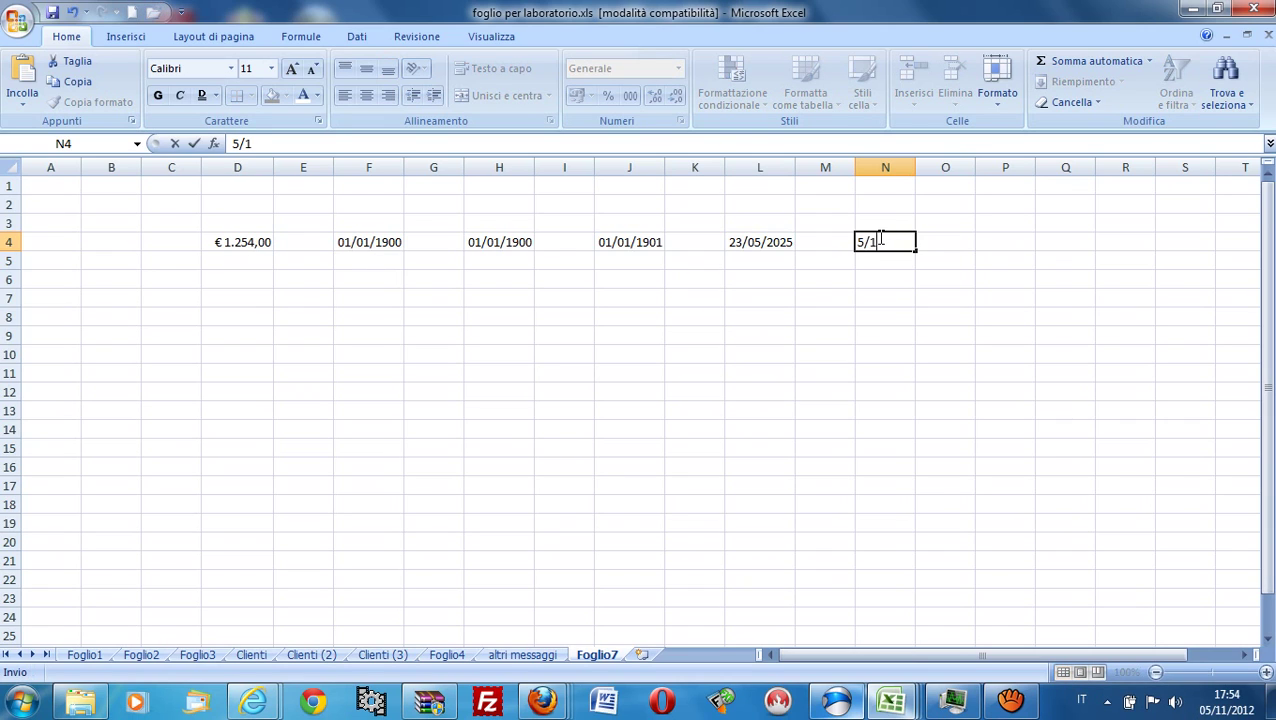
type("1/20")
type("0")
key("BackSpace")
type("11")
key("Return")
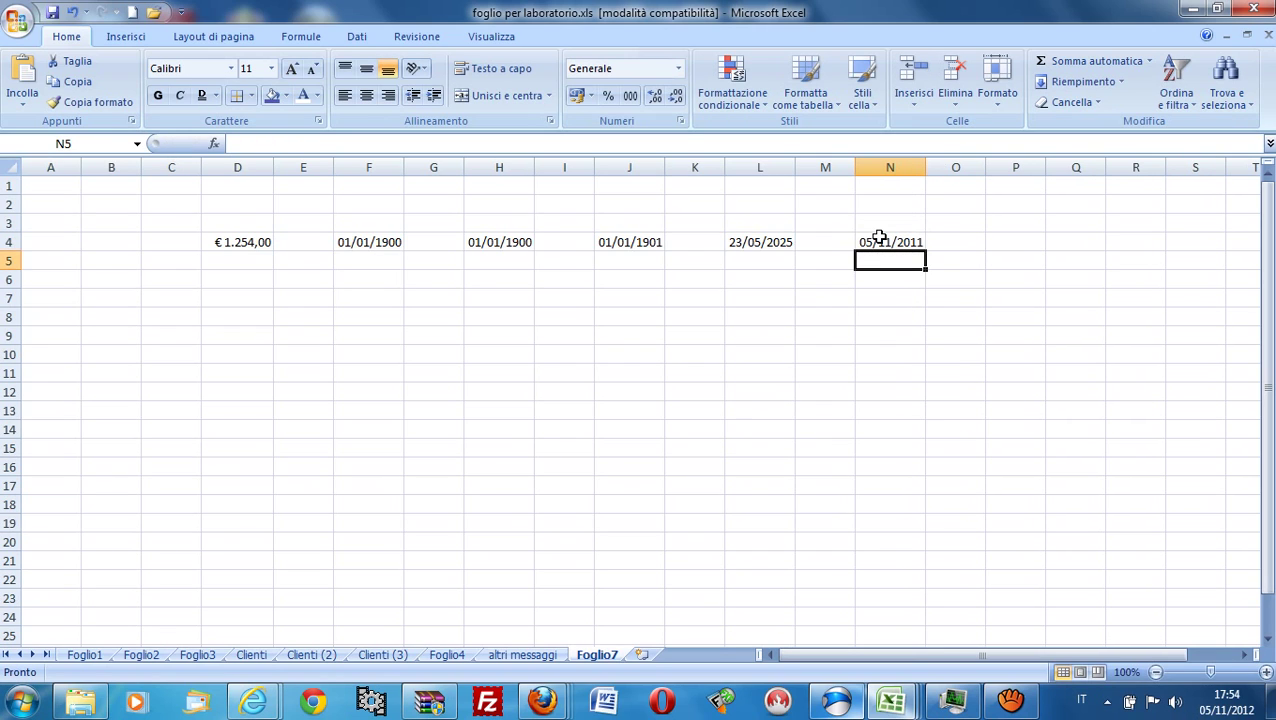
left_click(879, 237)
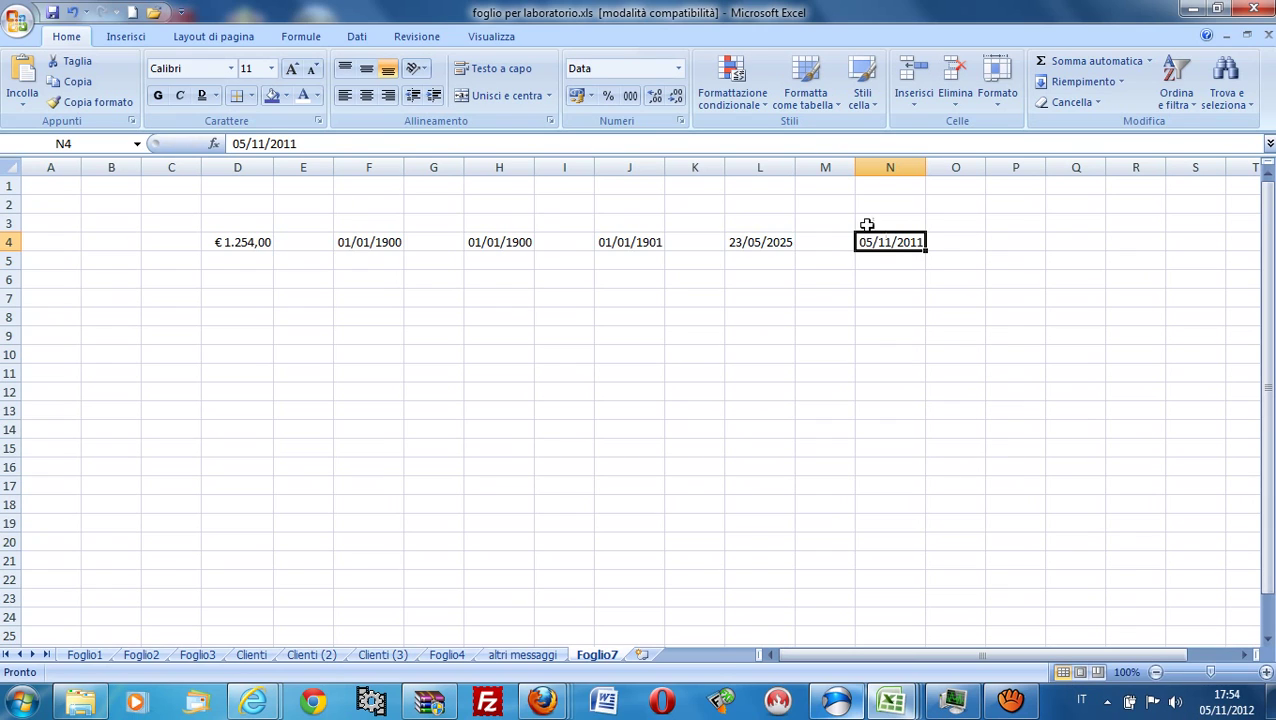
left_click(677, 69)
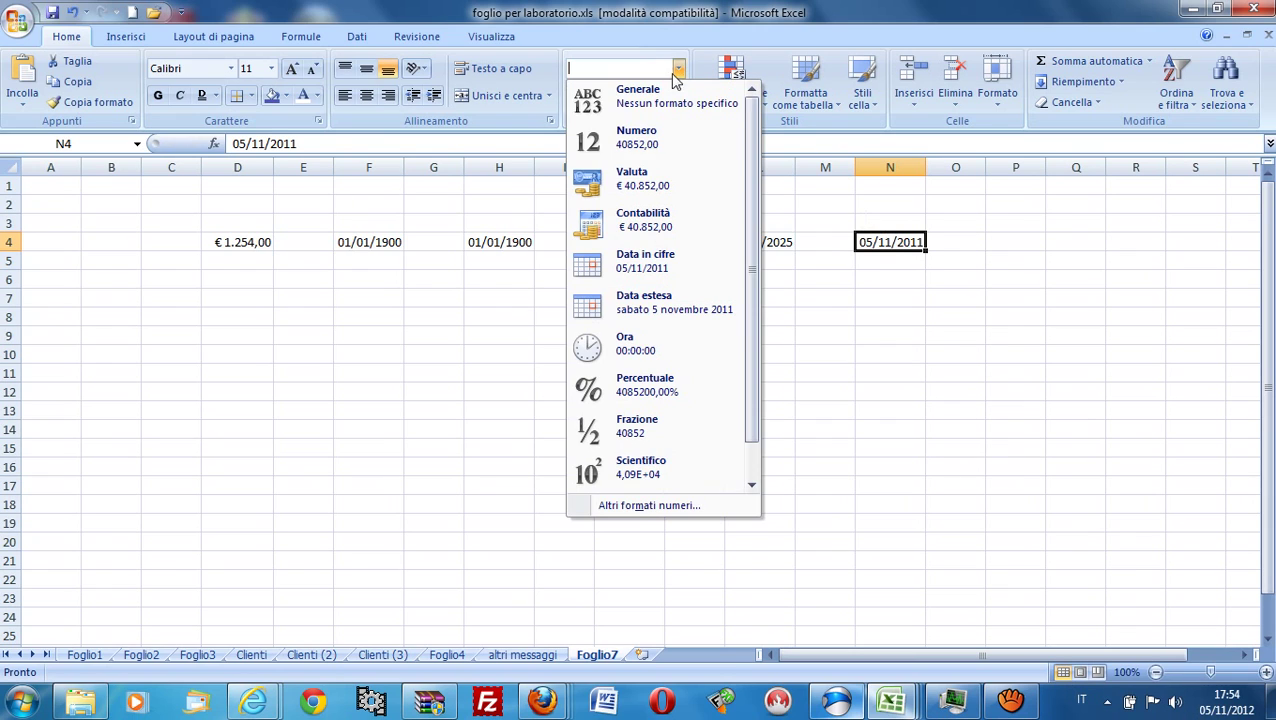
left_click(665, 145)
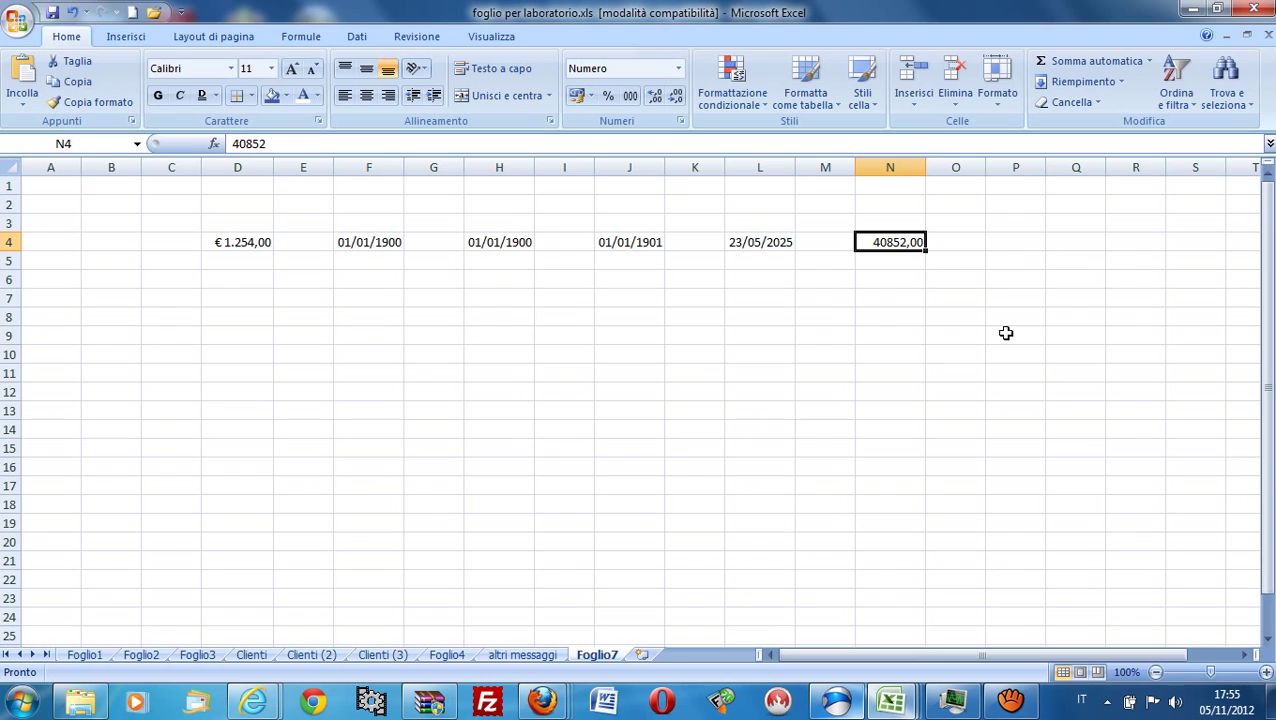
left_click(677, 70)
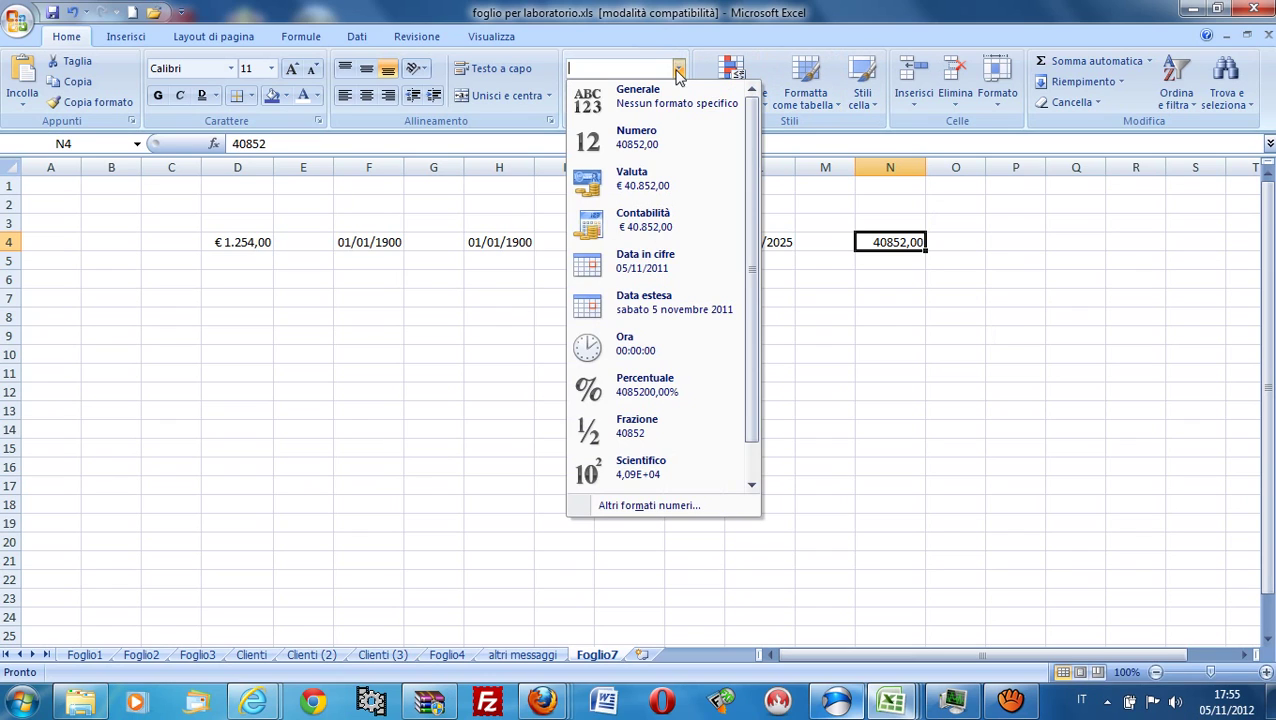
left_click(664, 298)
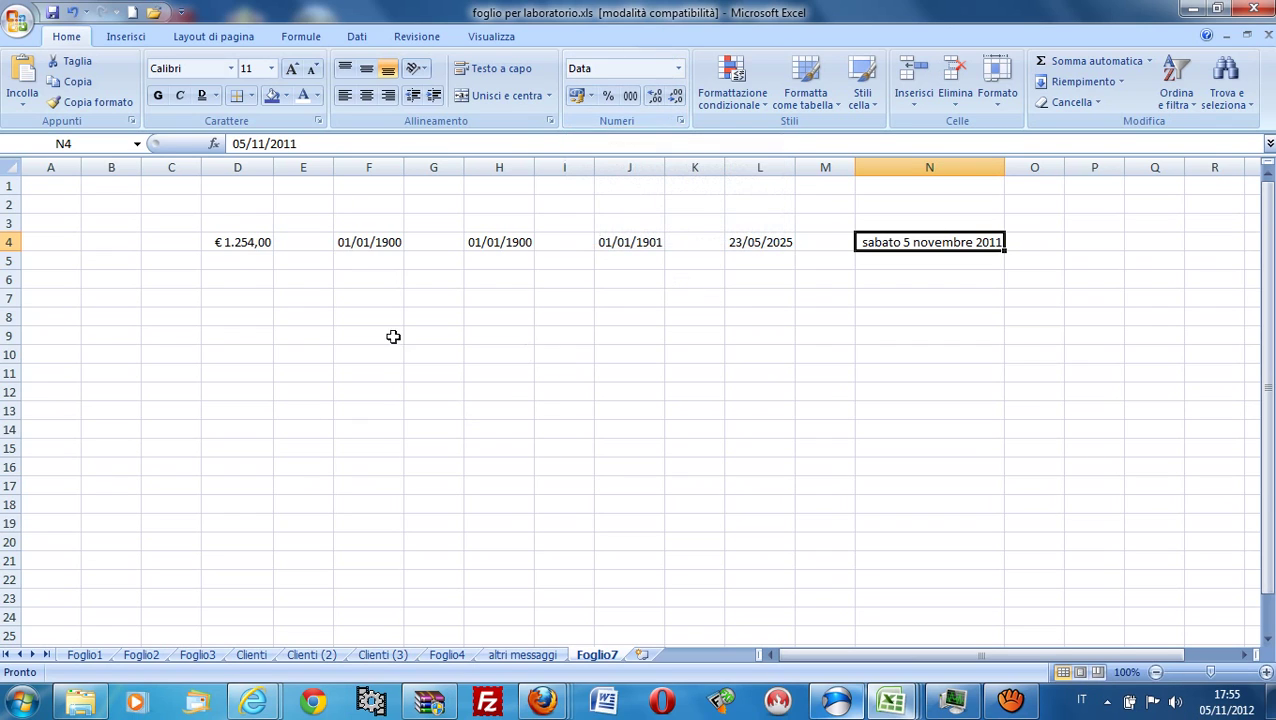
left_click(237, 276)
type("4")
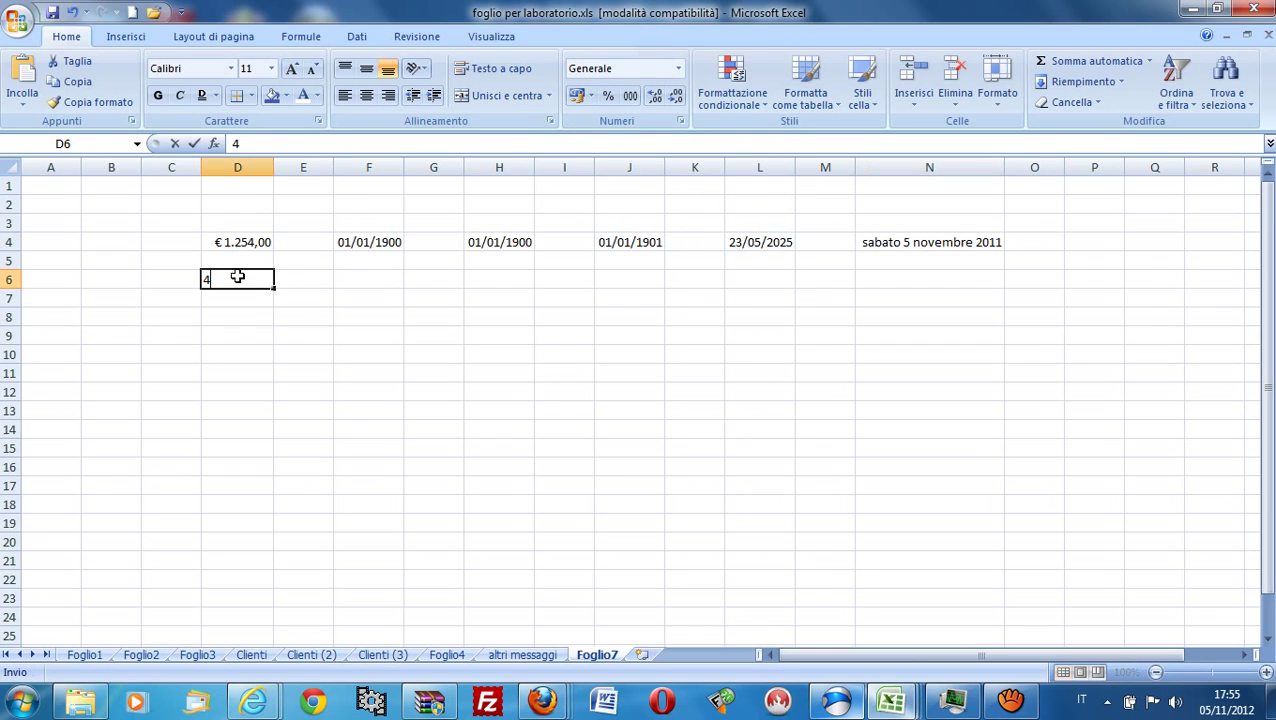
type("554548")
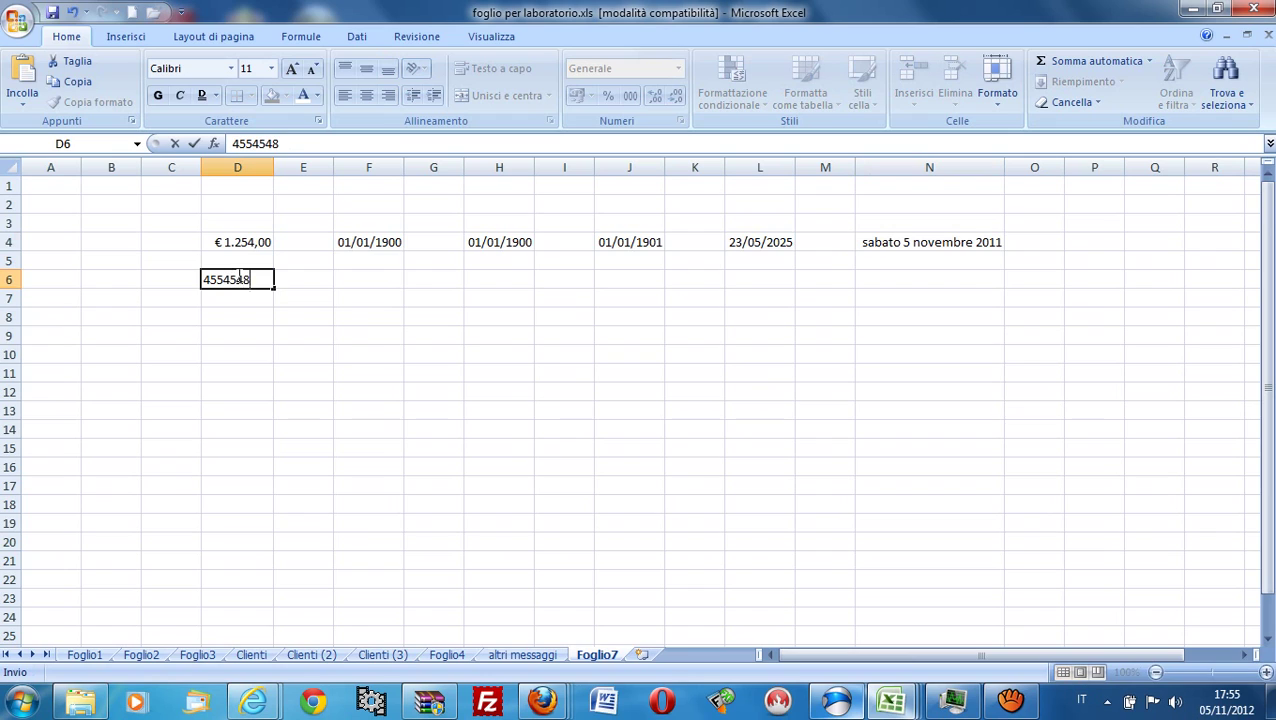
type("+61")
key("BackSpace")
key("BackSpace")
key("BackSpace")
type("200")
type("000000")
key("Return")
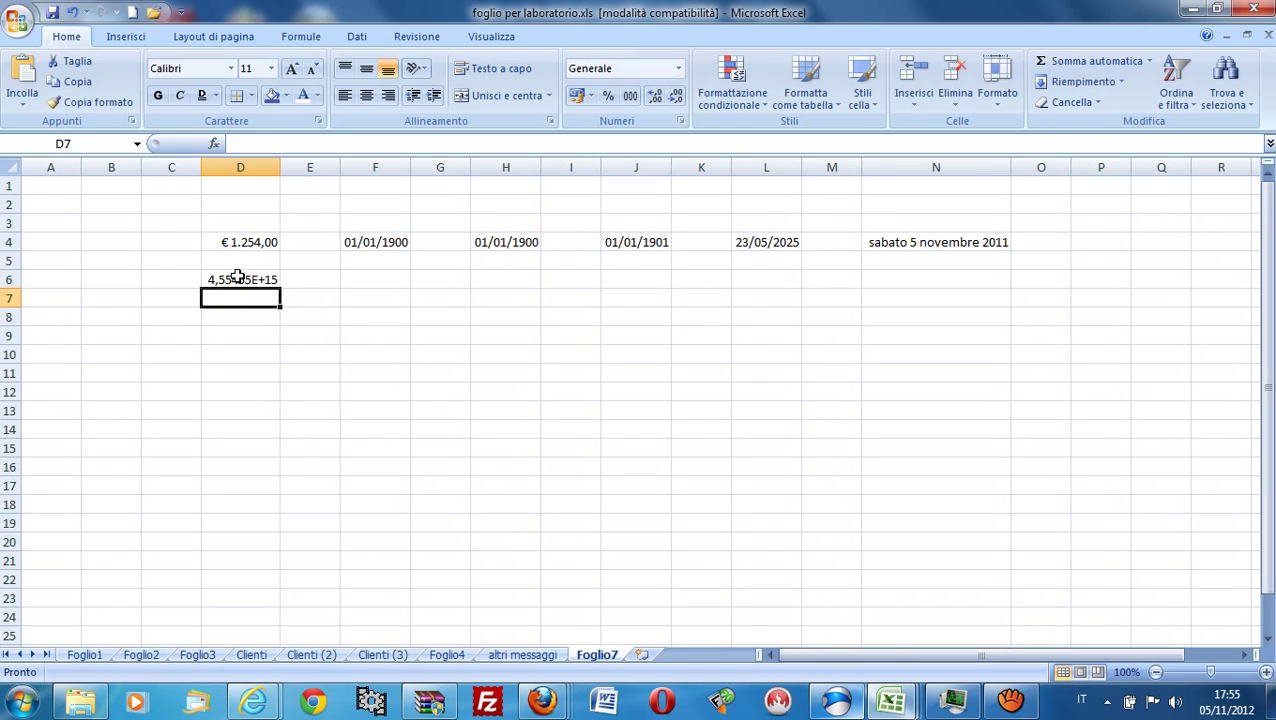
left_click(237, 277)
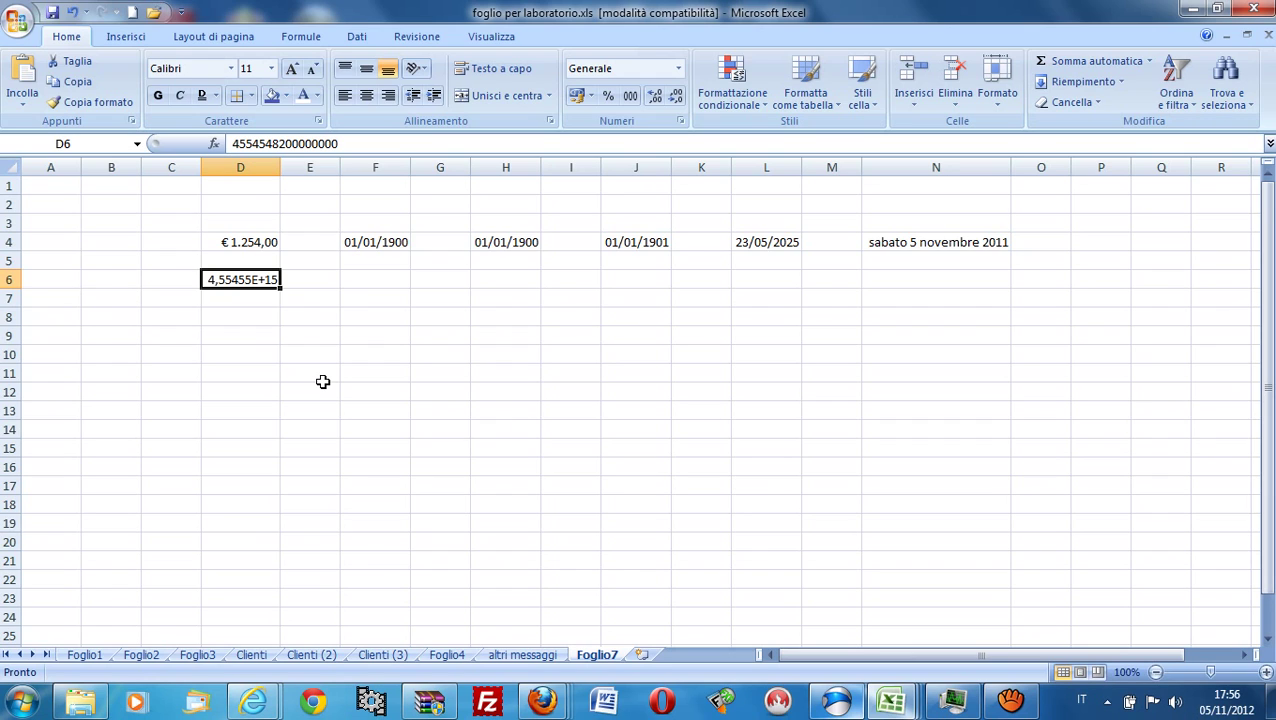
left_click(678, 69)
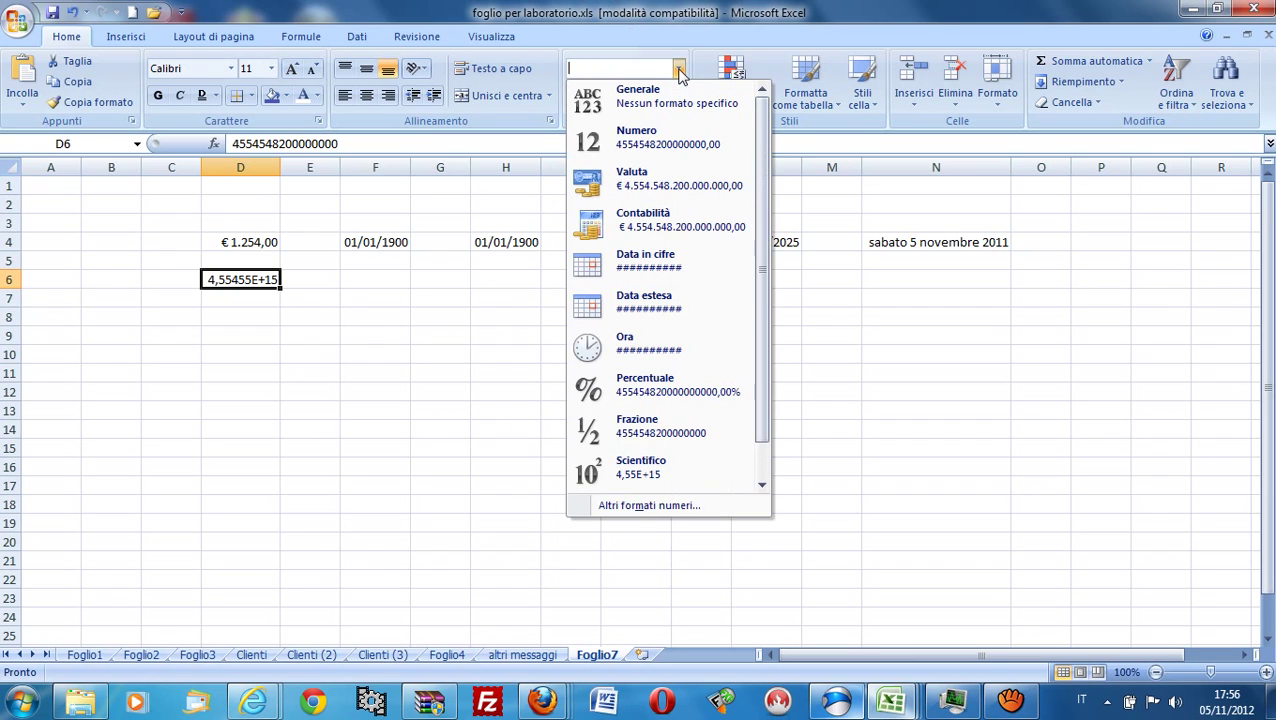
left_click(678, 145)
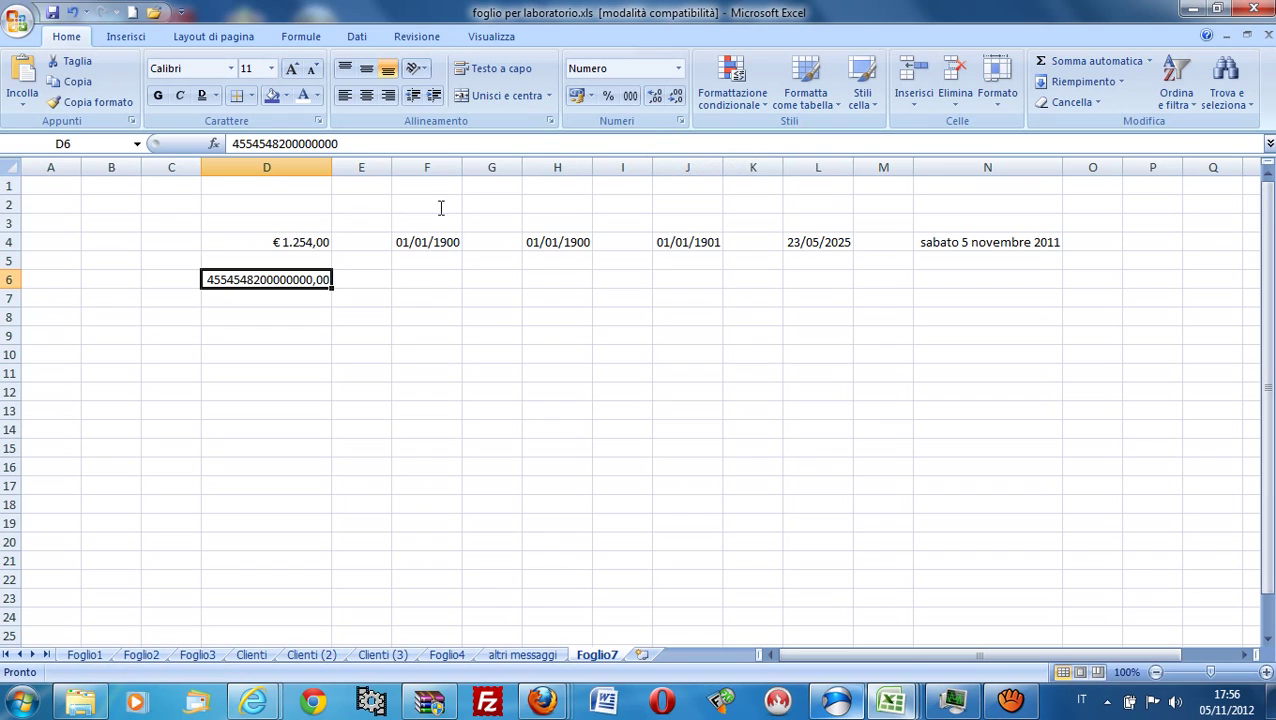
left_click(426, 283)
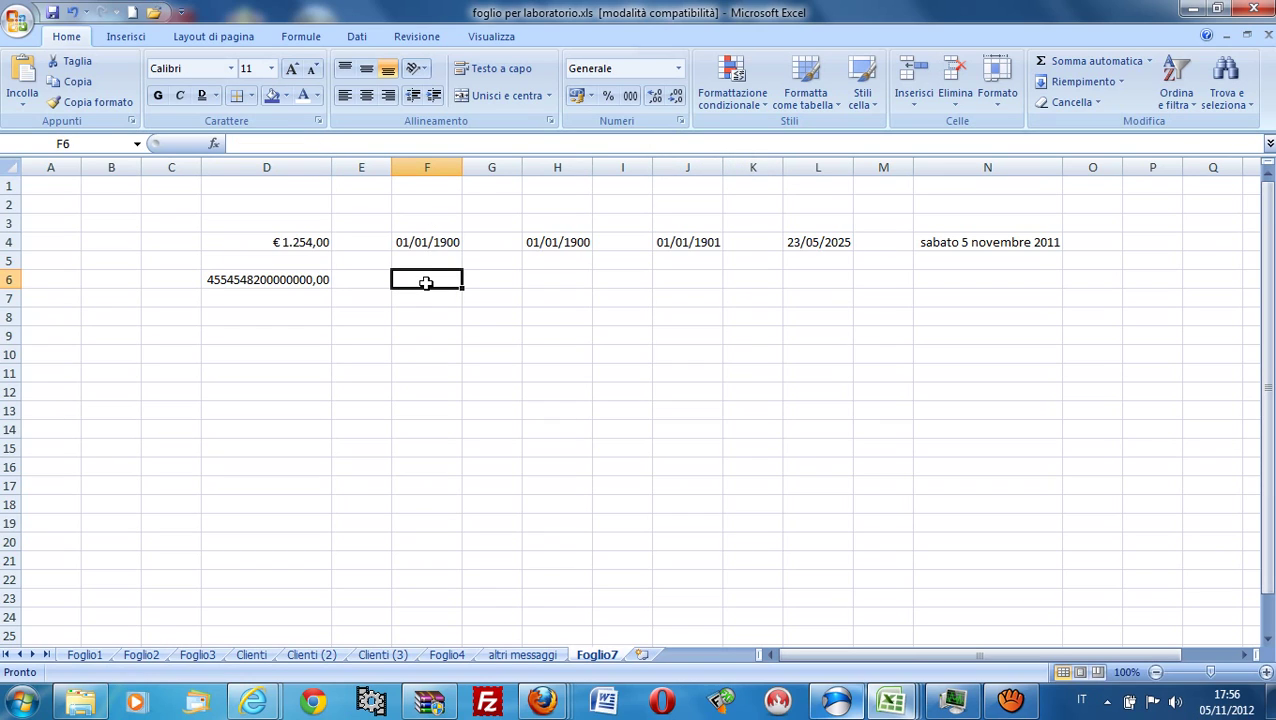
Apply Scientifico format to D6 so it reads 4,55E+15
left_click(320, 278)
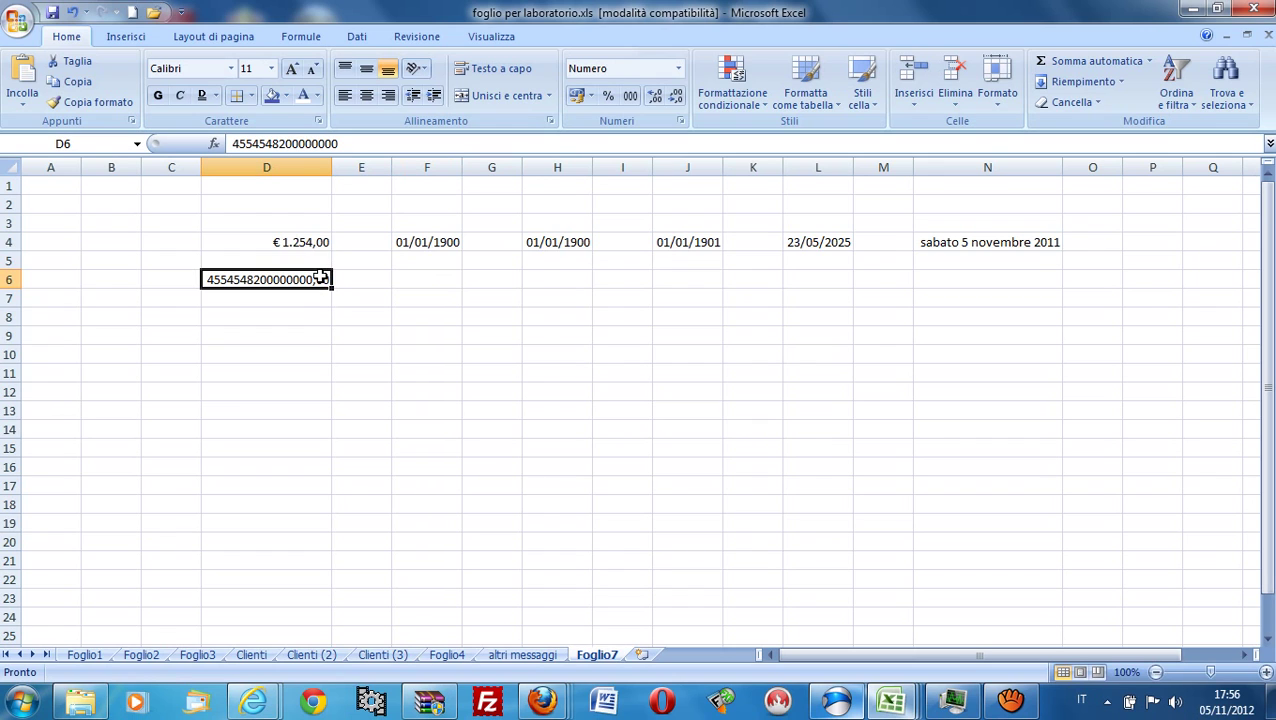
left_click(680, 69)
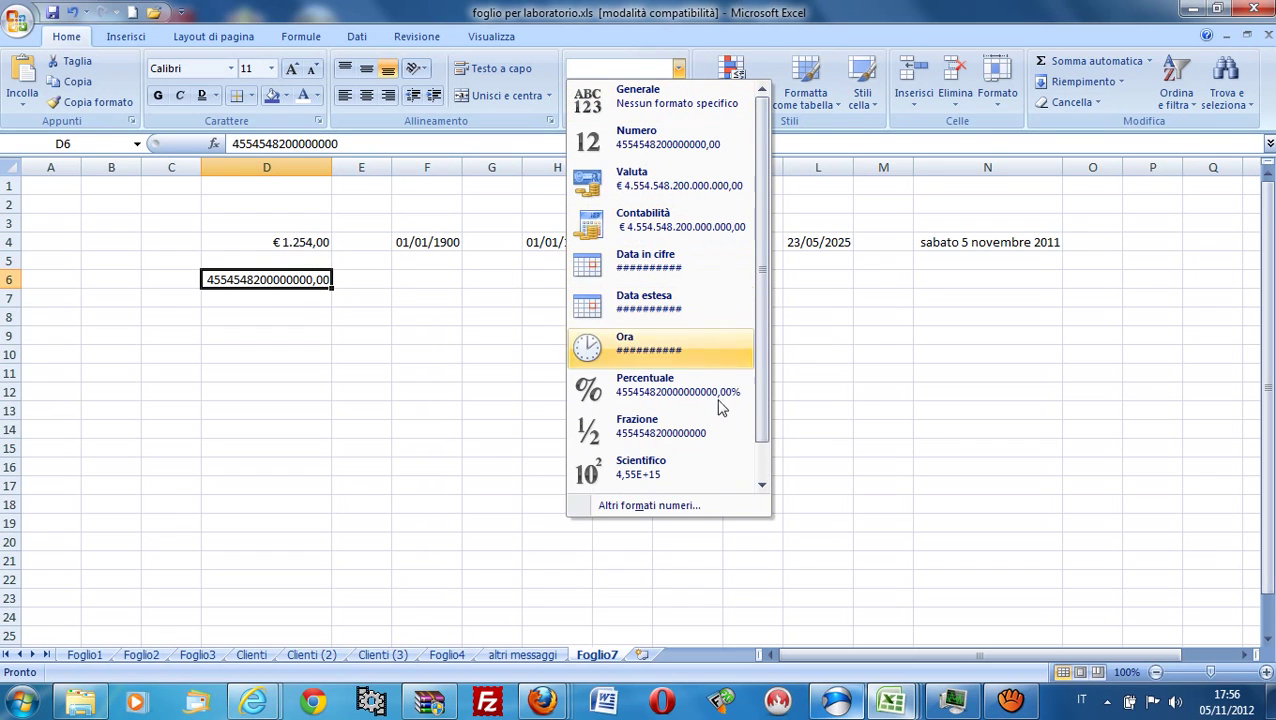
left_click(677, 475)
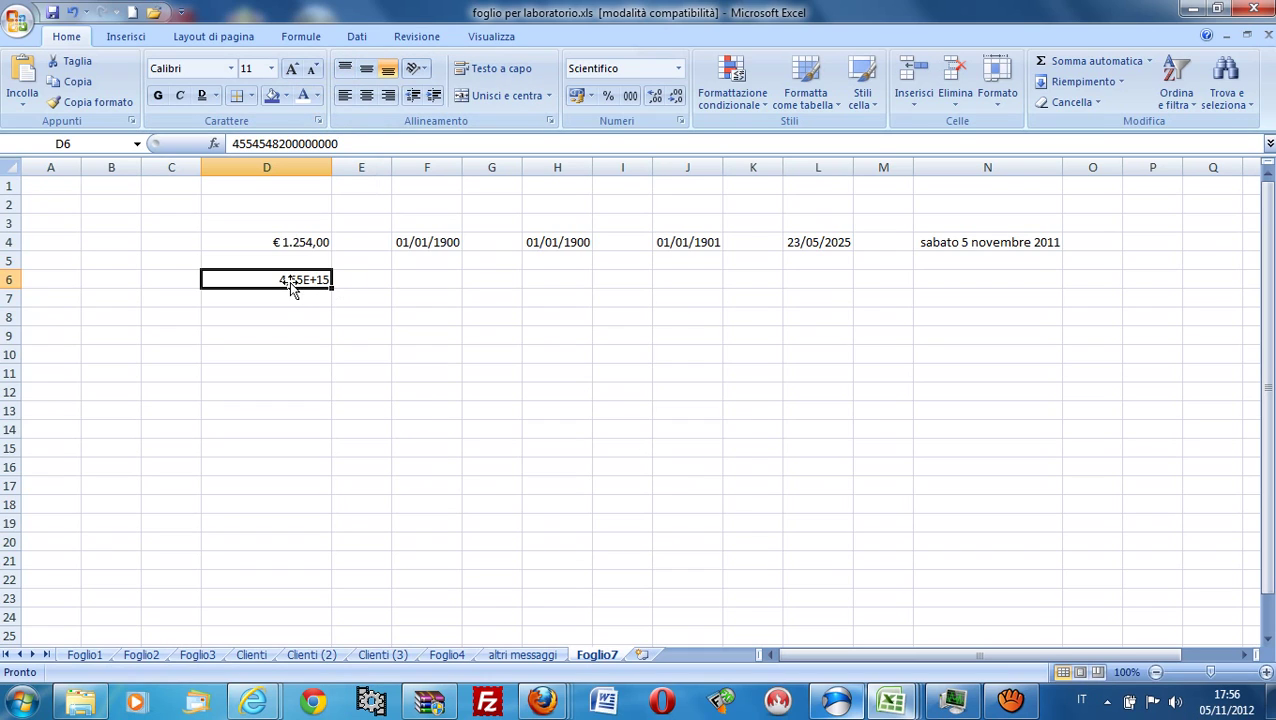
left_click(416, 281)
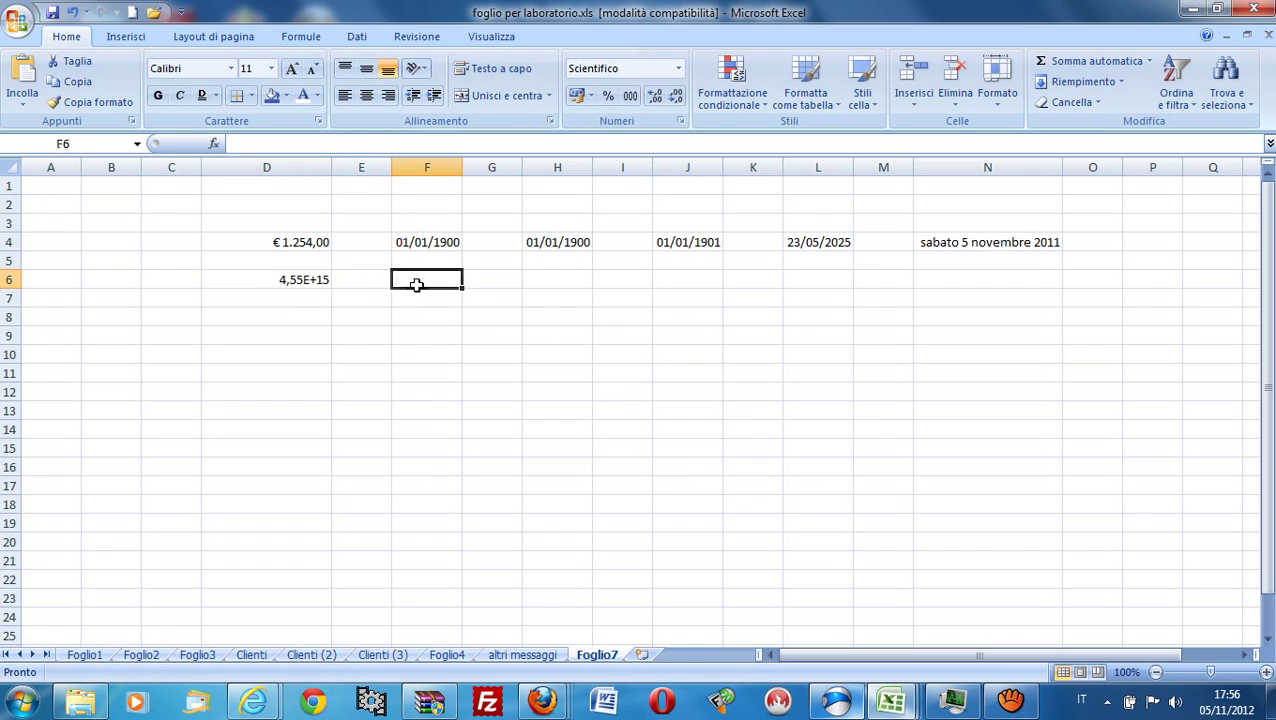
left_click(270, 281)
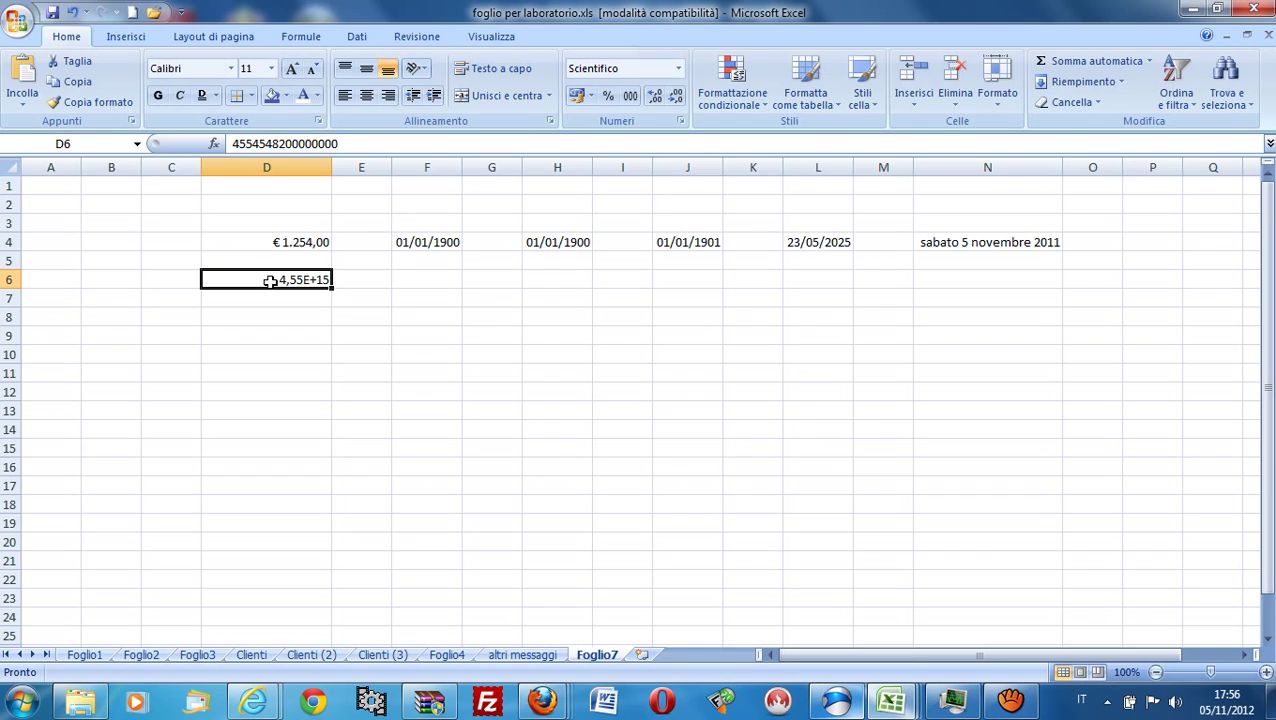
left_click(439, 276)
type("0")
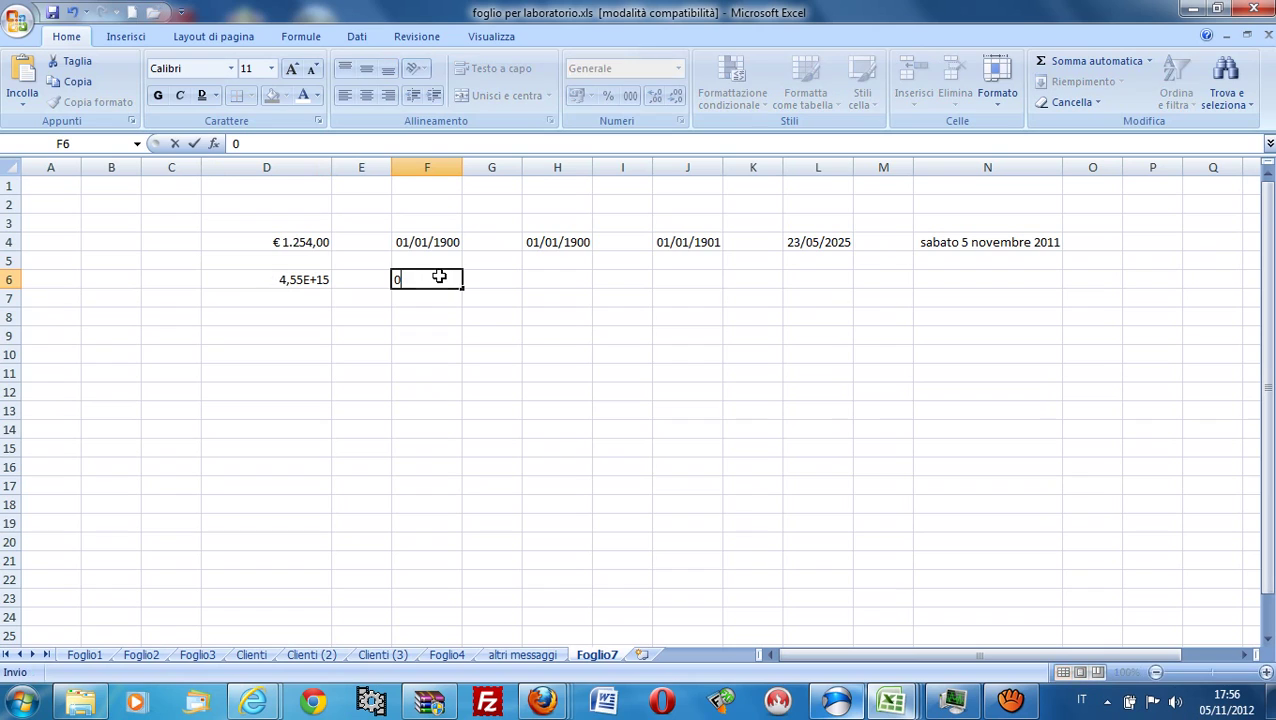
type(",")
type("0")
type("0000000000000000000000000000000000000000000")
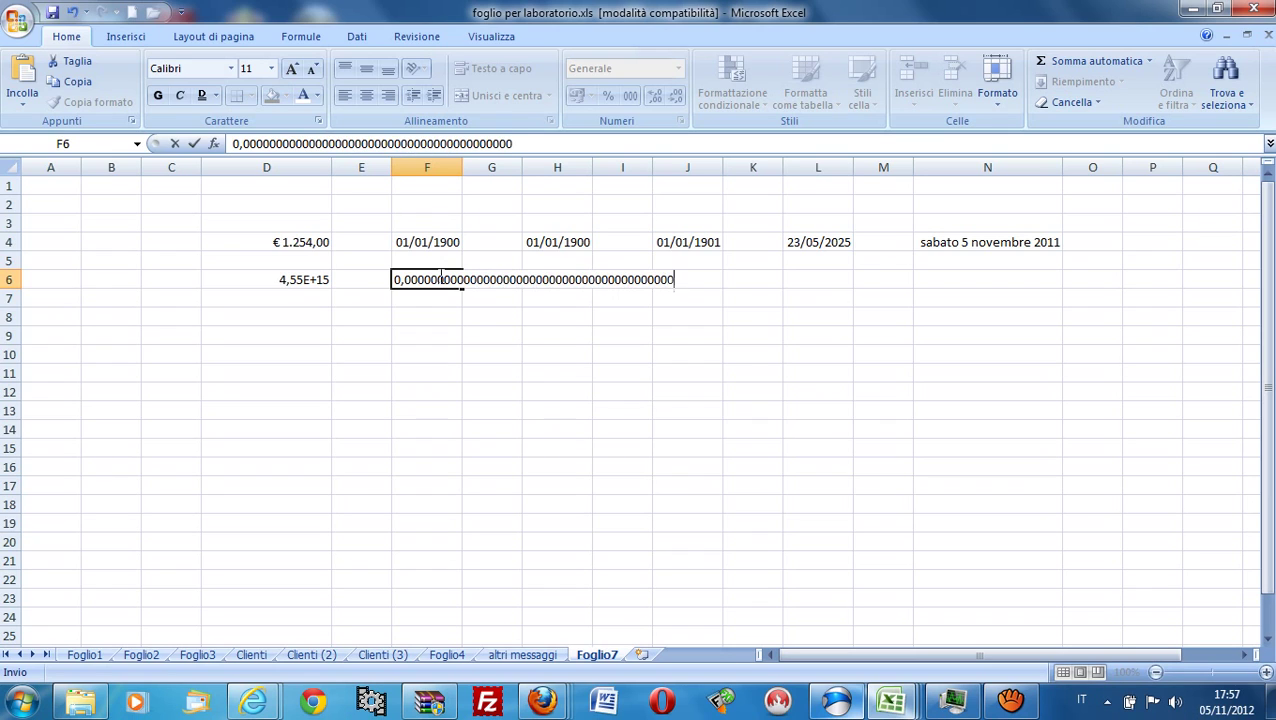
type("0")
key("Return")
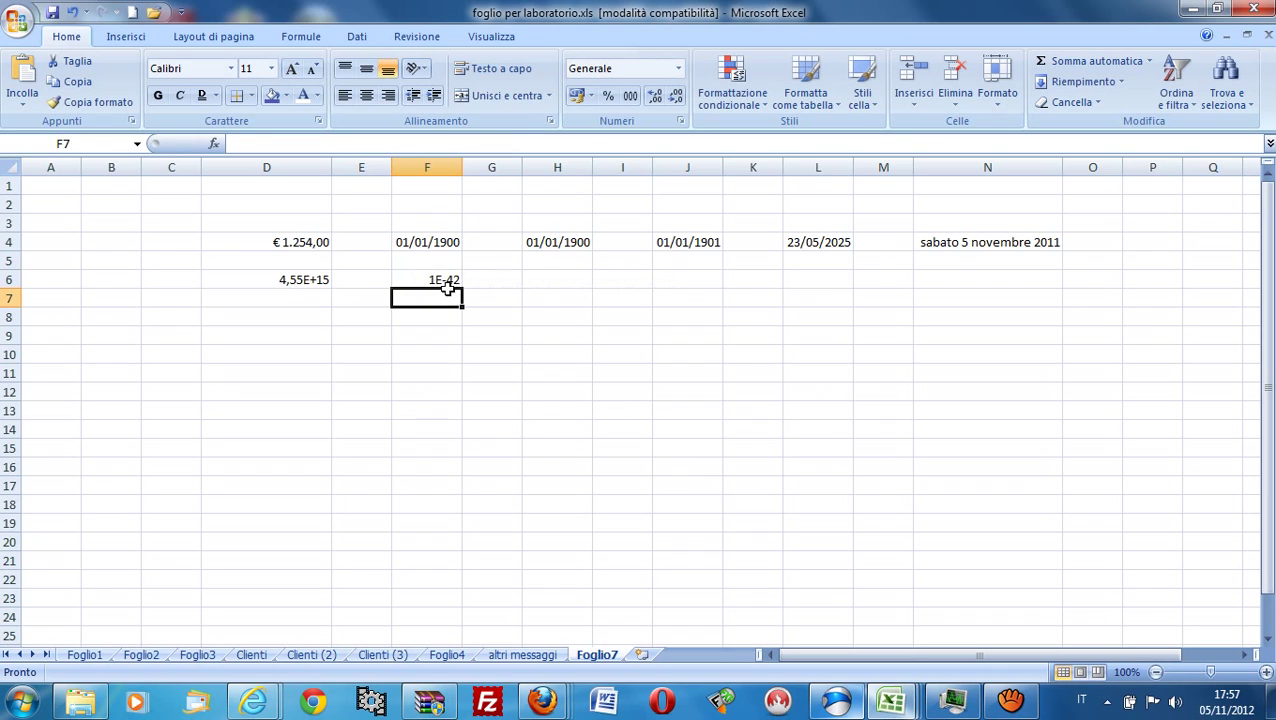
left_click(445, 281)
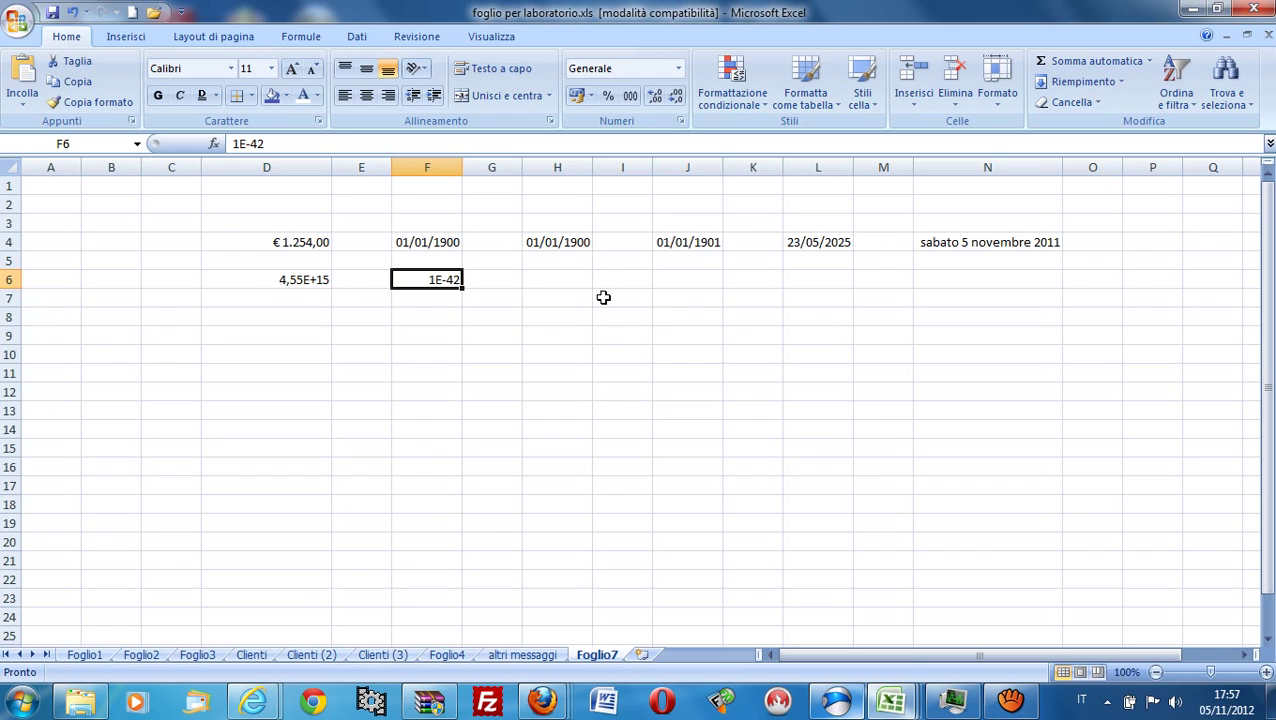
Apply Numero format to F6 and add decimal places until 0,000…0001000 shows in full
left_click(678, 68)
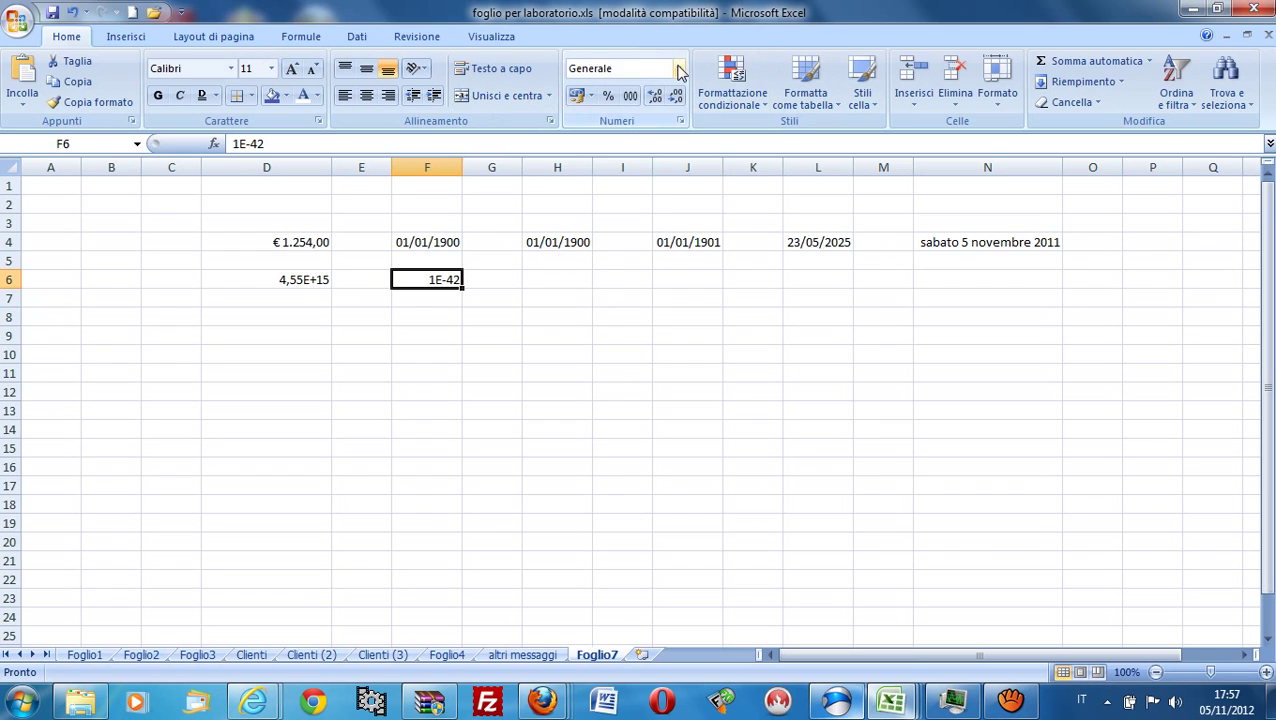
left_click(656, 142)
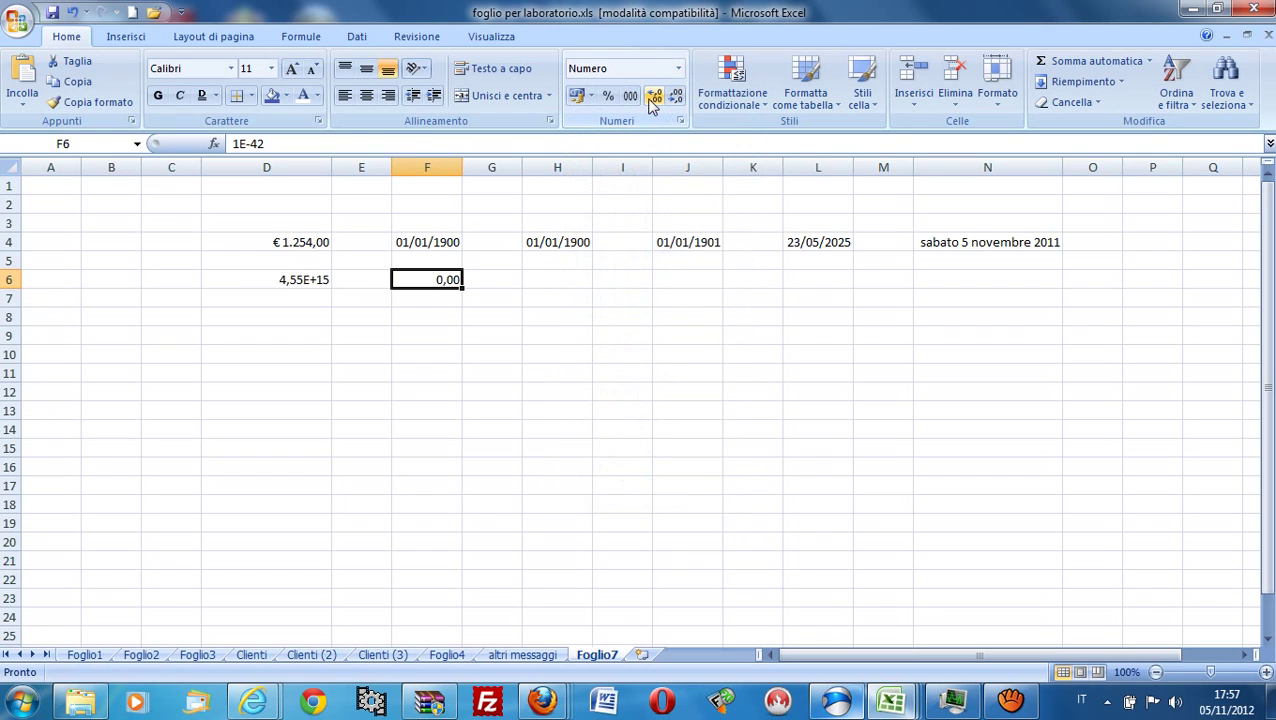
left_click(652, 99)
left_click(652, 99)
double_click(652, 99)
double_click(652, 99)
double_click(652, 99)
double_click(652, 99)
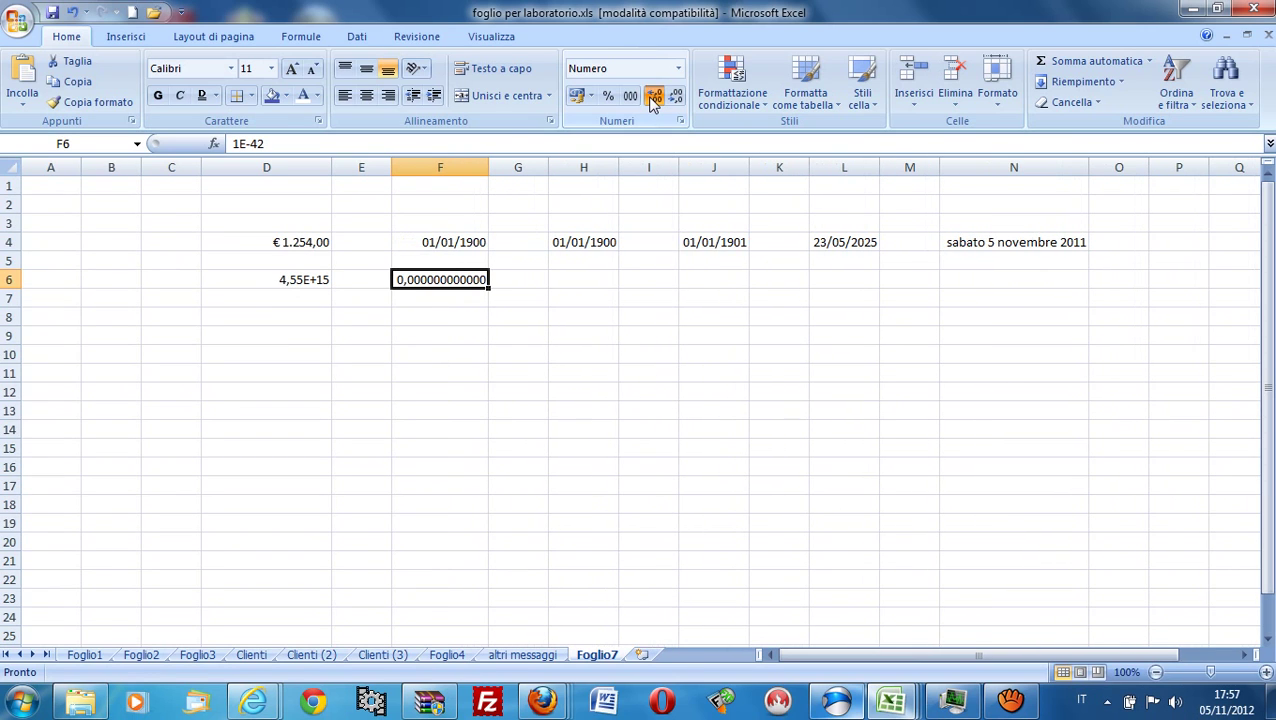
double_click(652, 99)
double_click(652, 99)
double_click(652, 99)
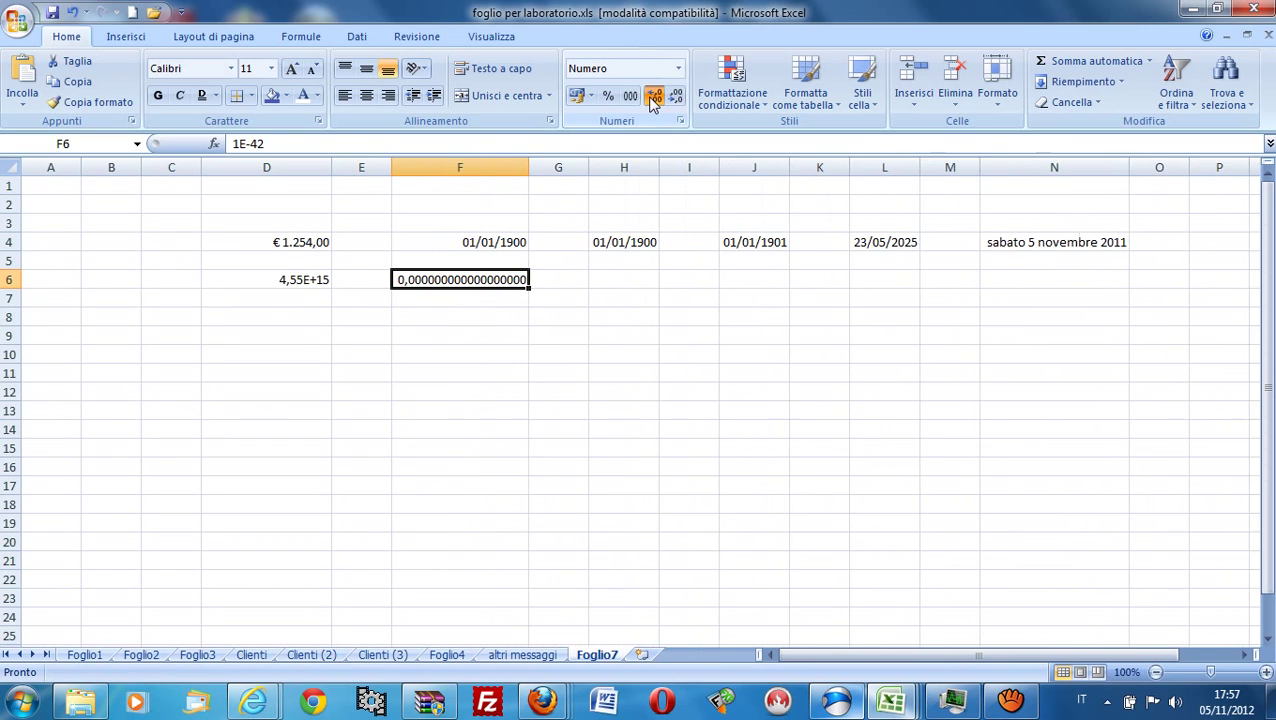
double_click(652, 99)
double_click(652, 99)
double_click(652, 99)
double_click(652, 99)
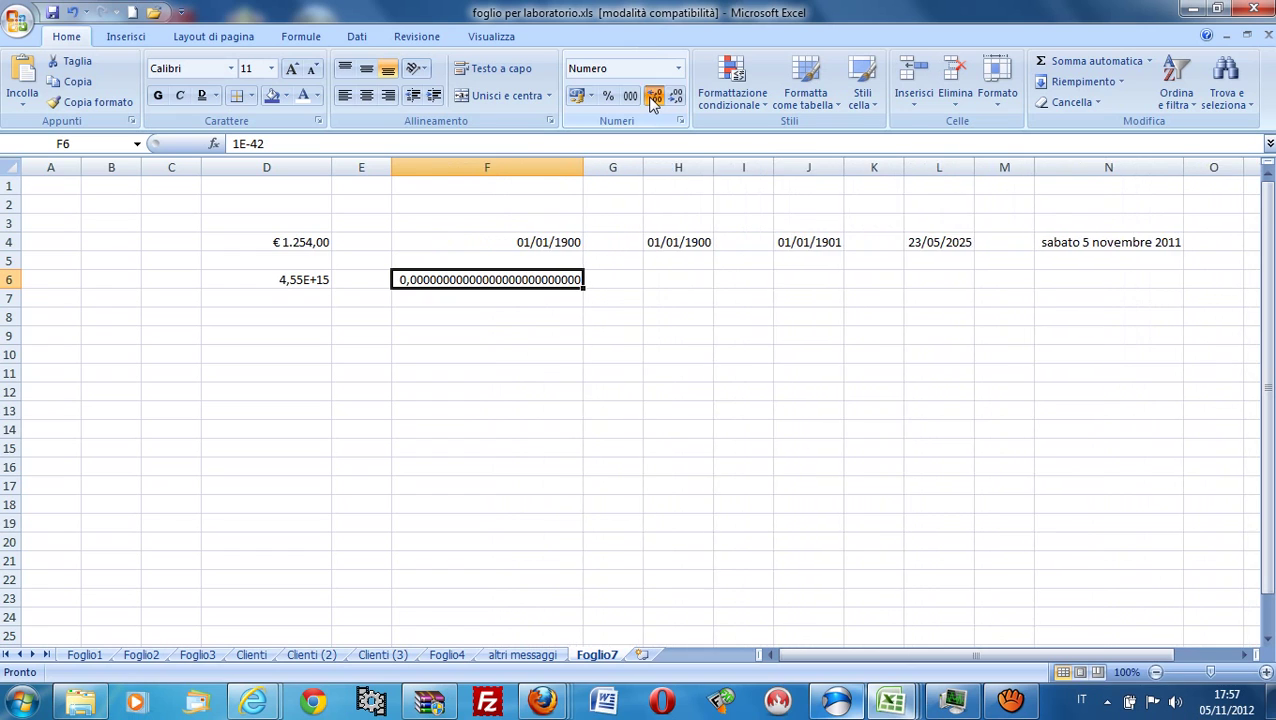
double_click(652, 99)
double_click(652, 99)
double_click(652, 99)
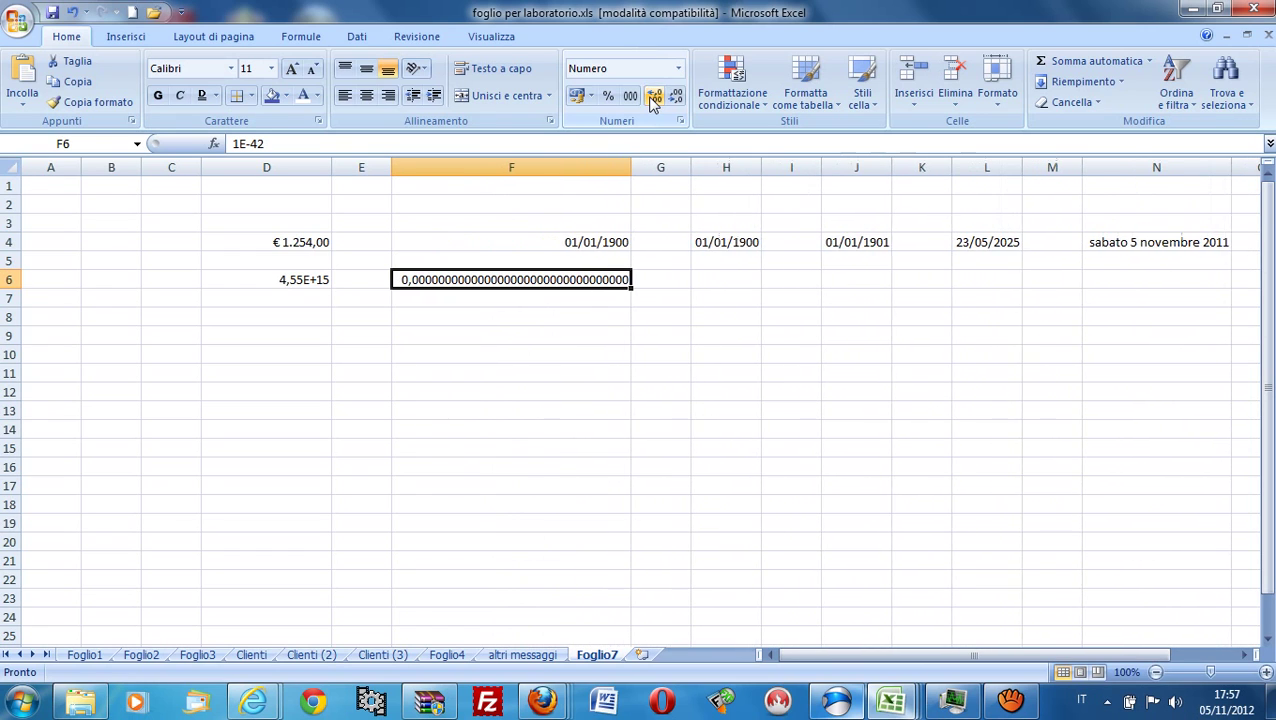
left_click(652, 99)
double_click(652, 97)
double_click(652, 97)
double_click(652, 97)
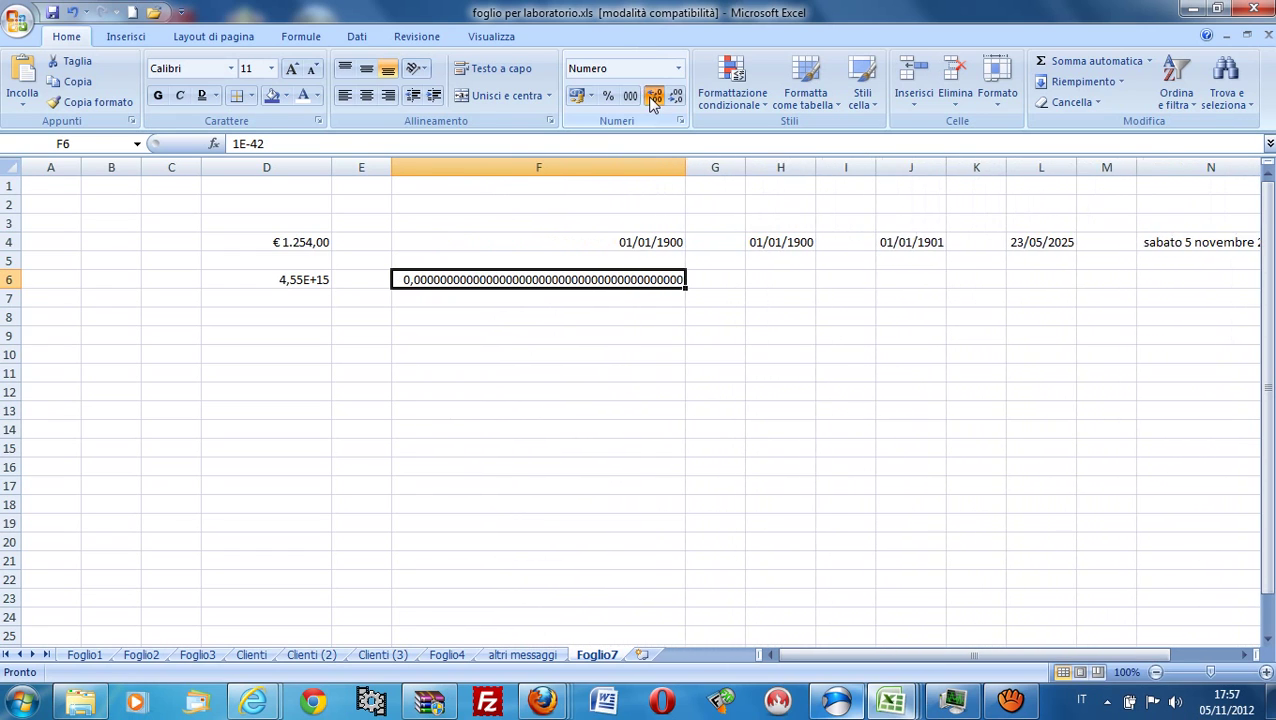
double_click(652, 97)
double_click(652, 99)
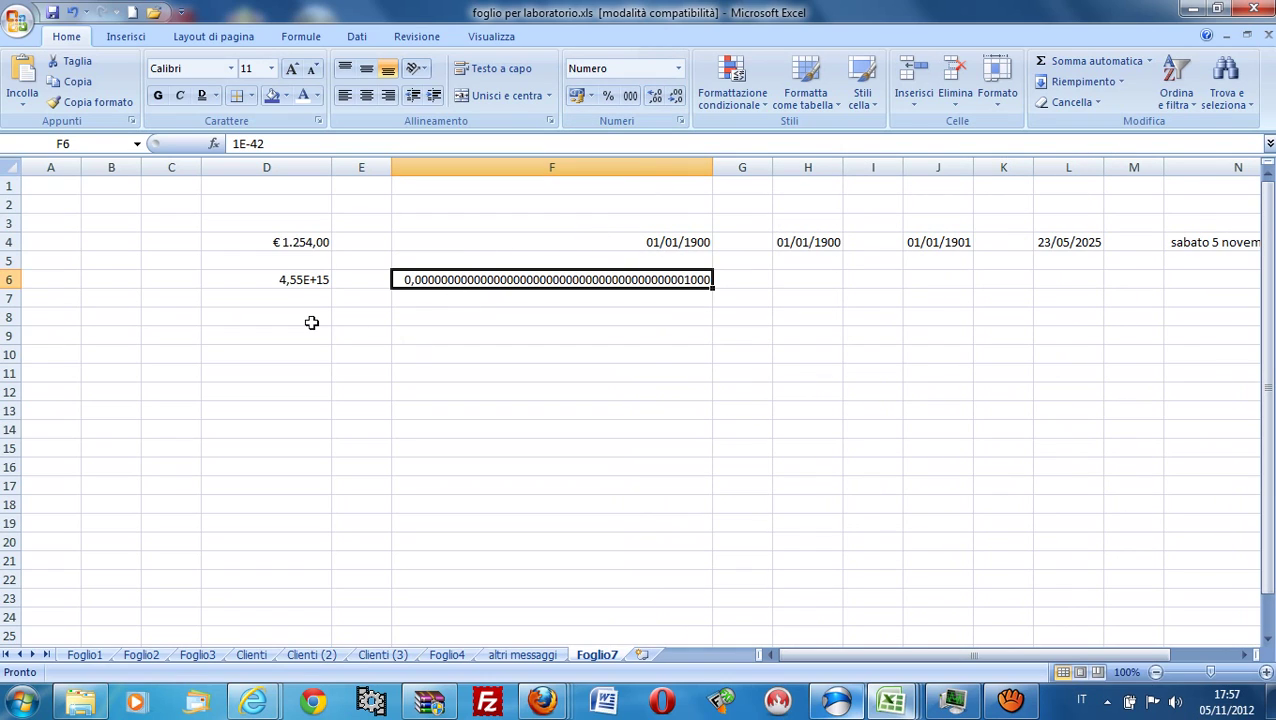
left_click(310, 243)
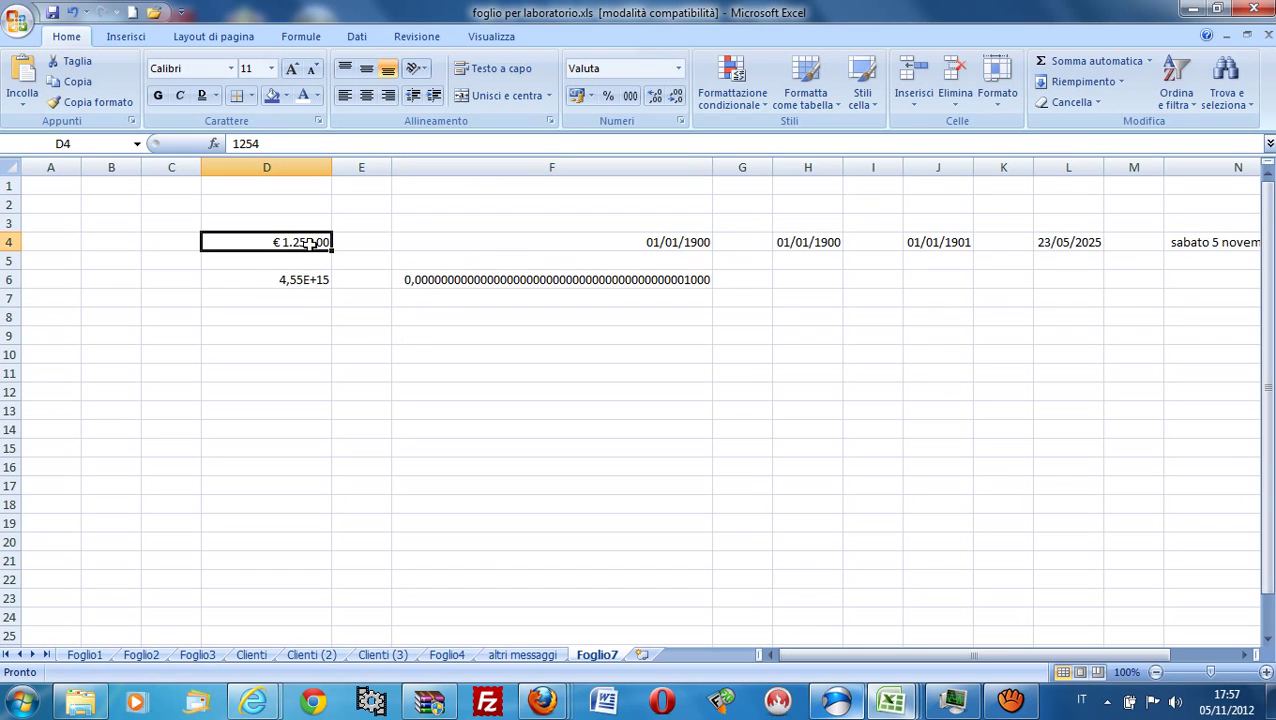
left_click(678, 68)
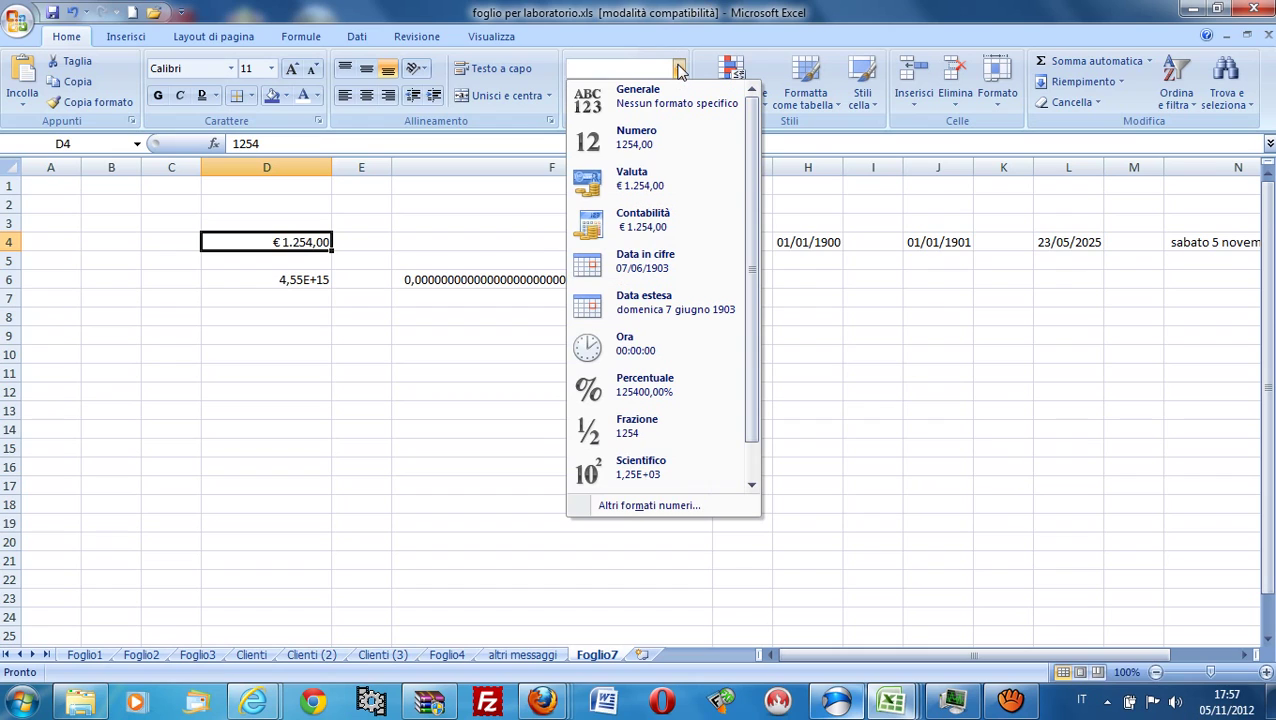
left_click(678, 68)
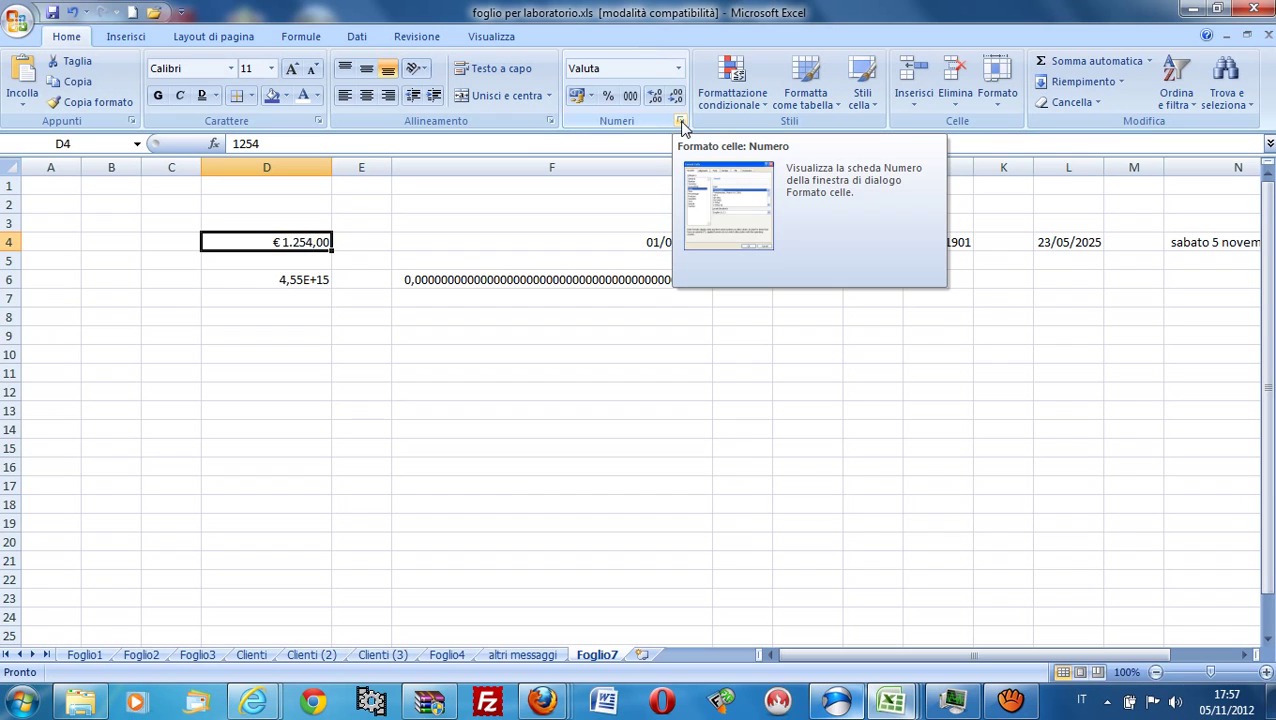
Open Formato celle for D4 and choose the Numero category with 2 decimal places
left_click(681, 122)
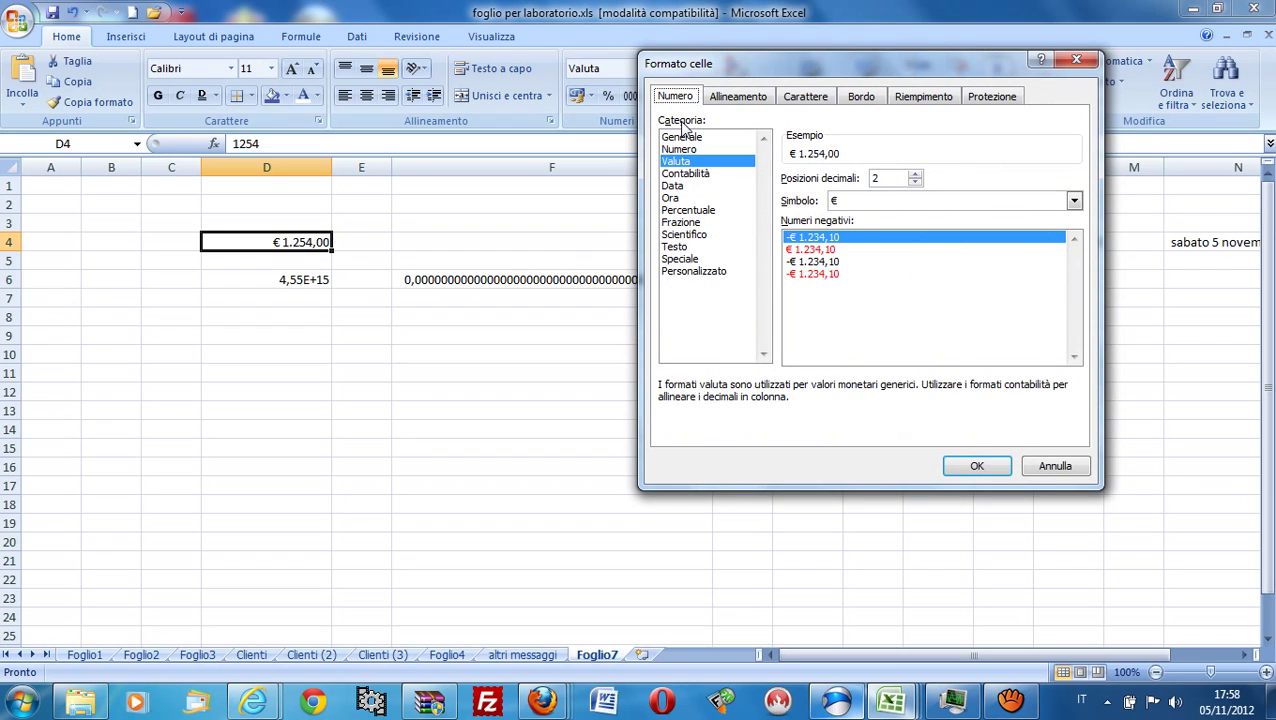
left_click(694, 150)
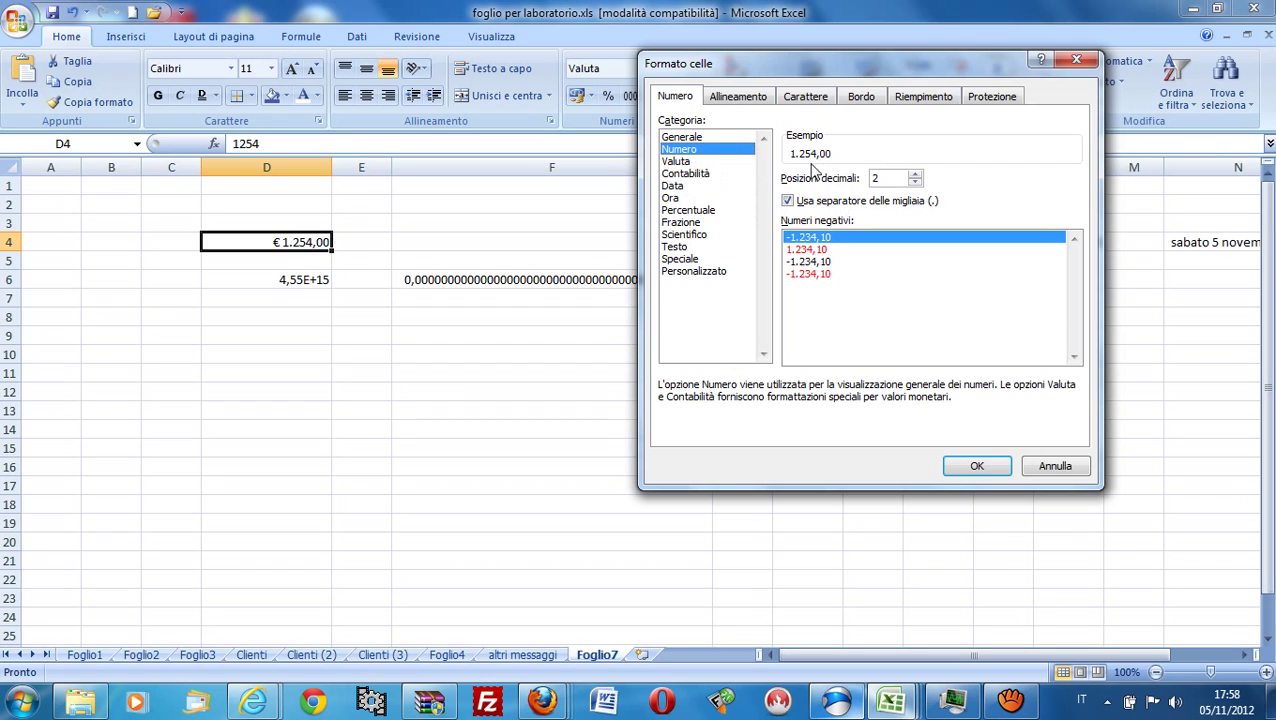
left_click(913, 181)
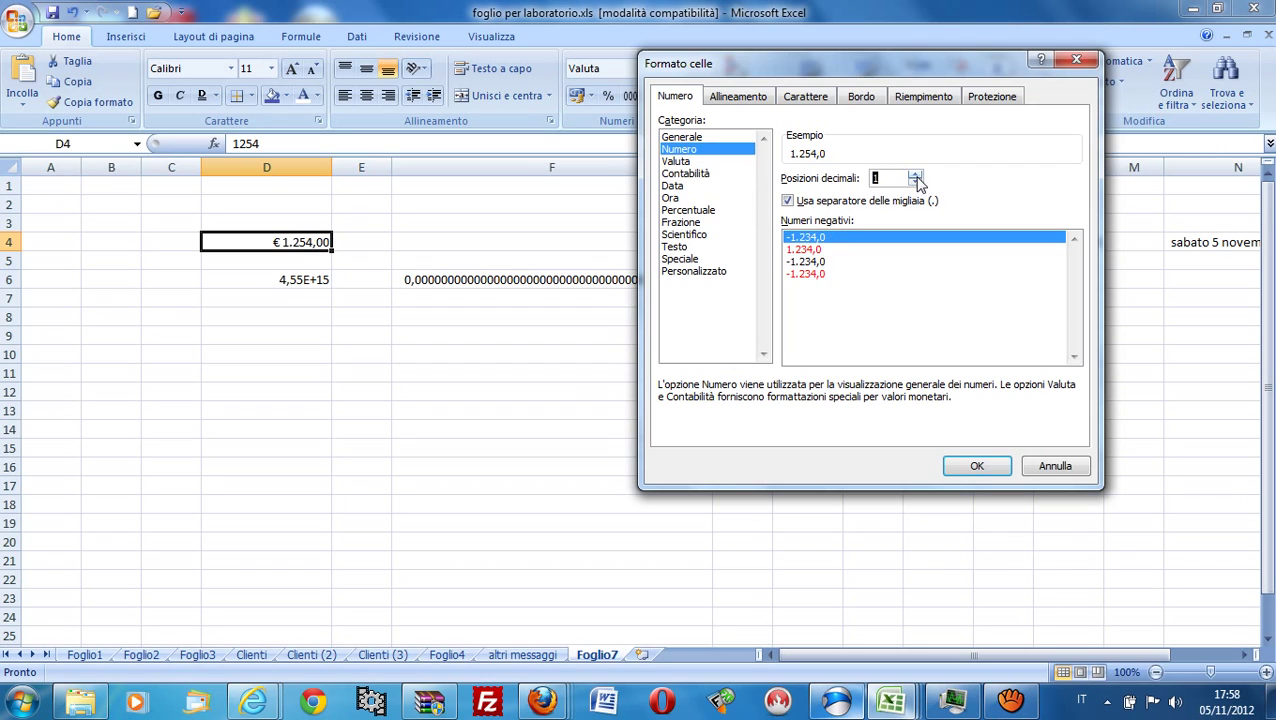
left_click(915, 175)
left_click_drag(874, 71, 728, 220)
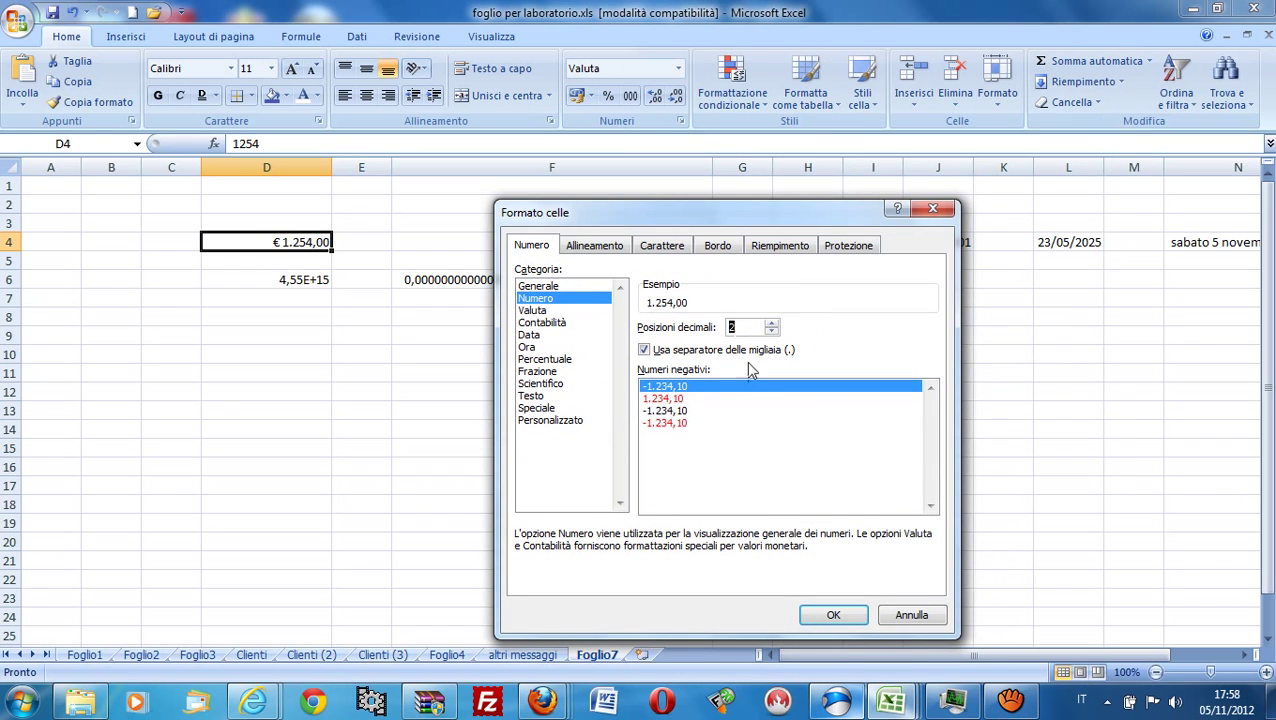
Keep the thousands separator on and choose red -1.234,10 negatives with a minus sign
left_click(644, 350)
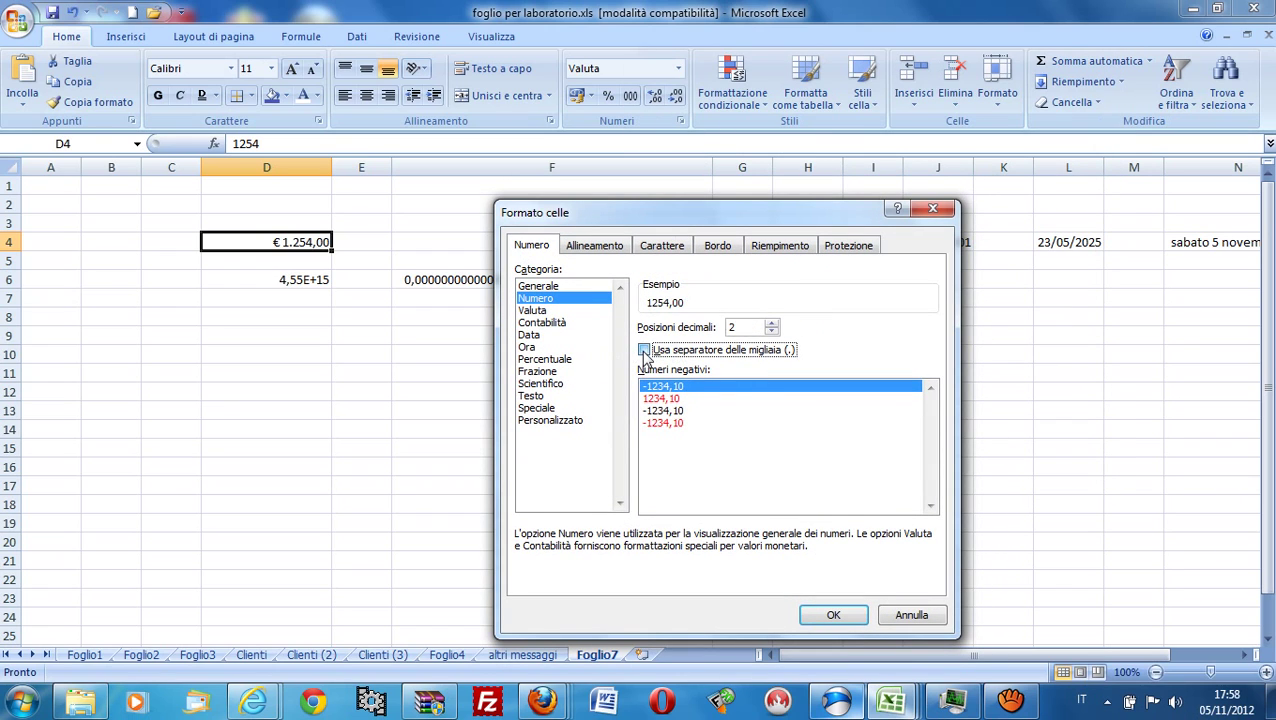
left_click(644, 350)
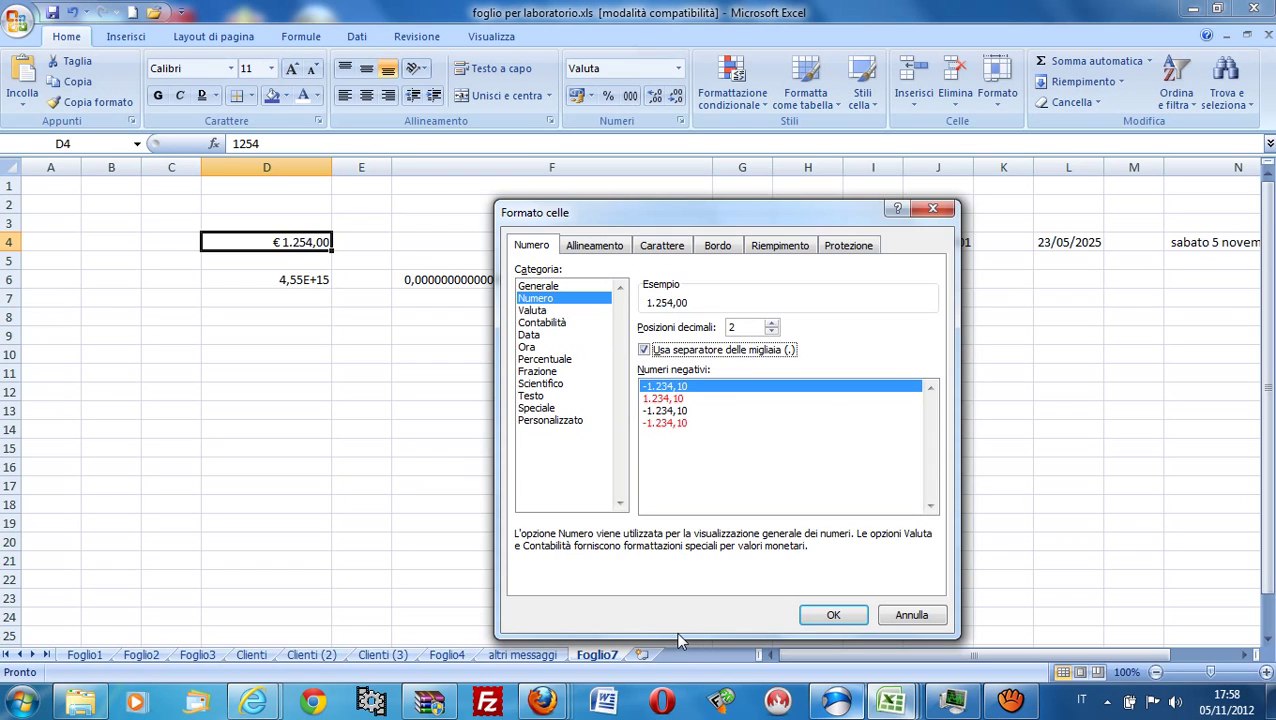
left_click(669, 425)
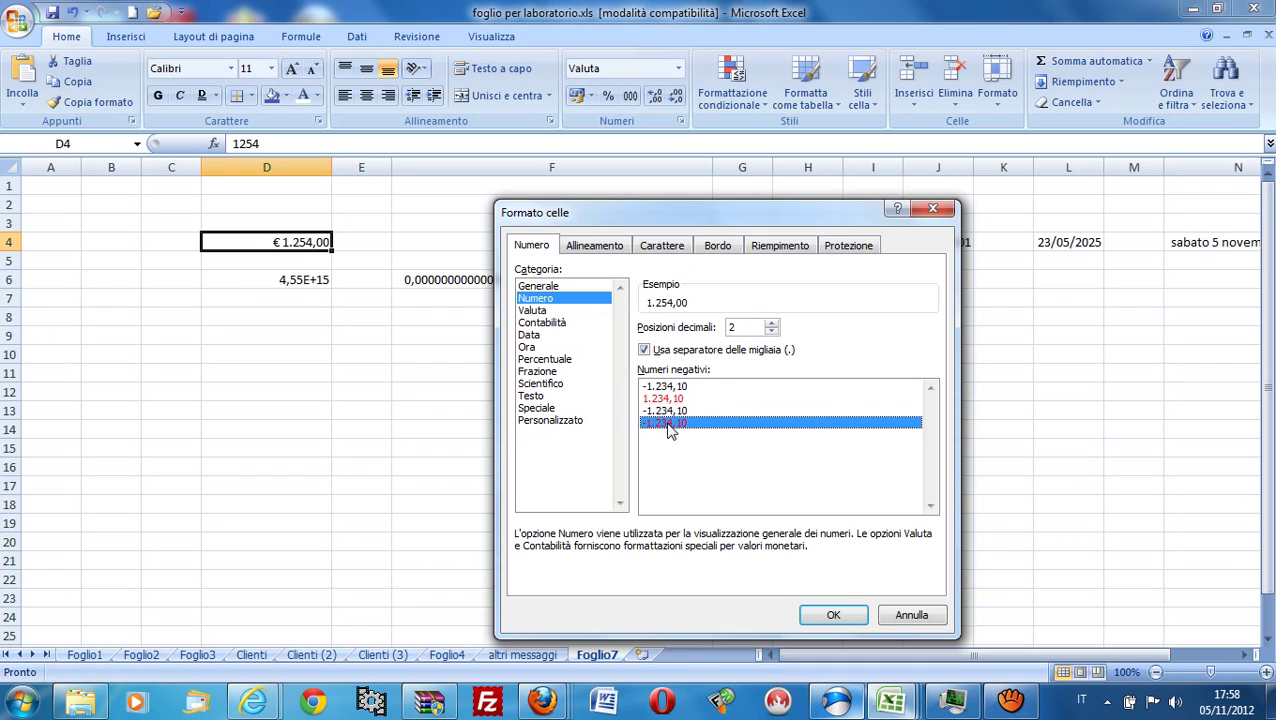
left_click(672, 399)
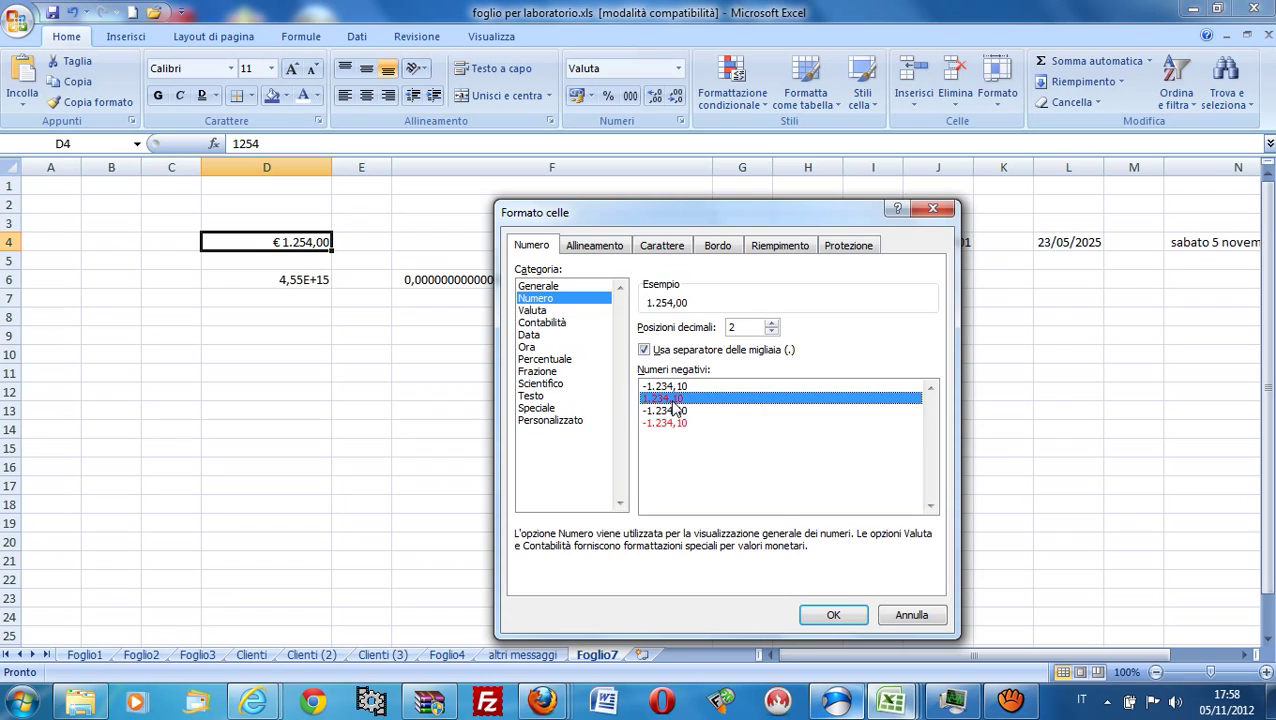
left_click(677, 425)
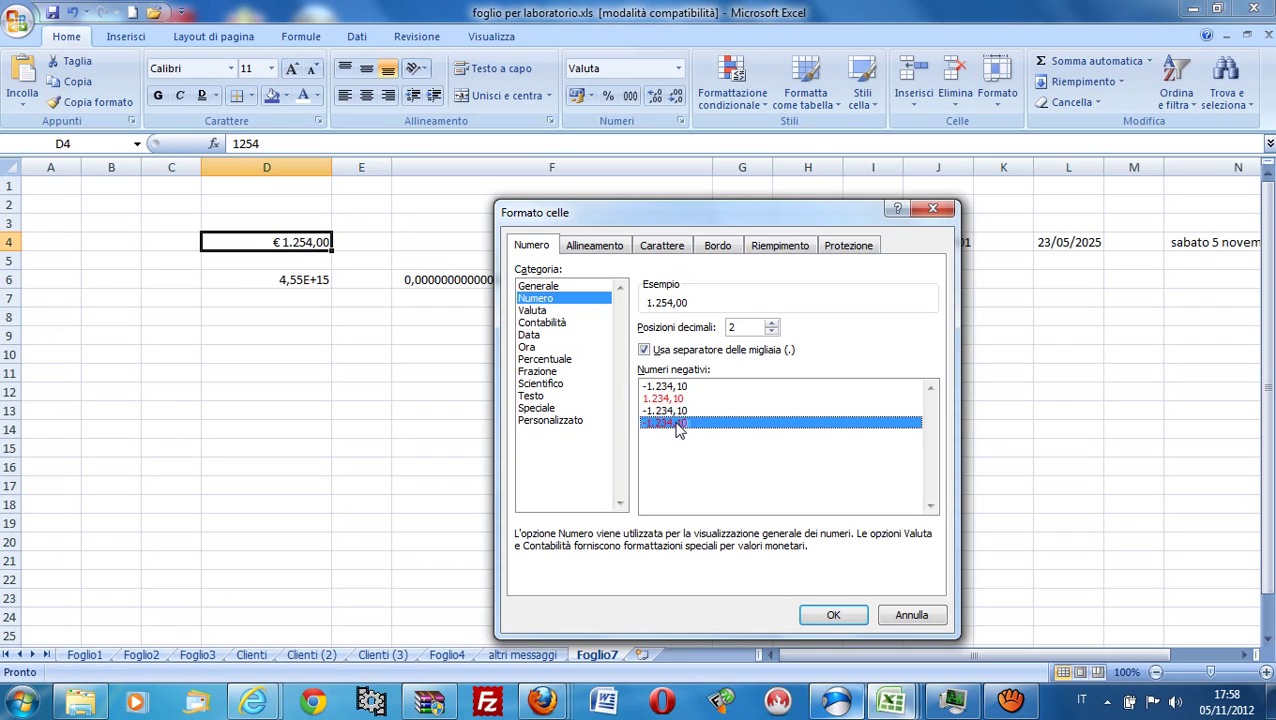
left_click(663, 401)
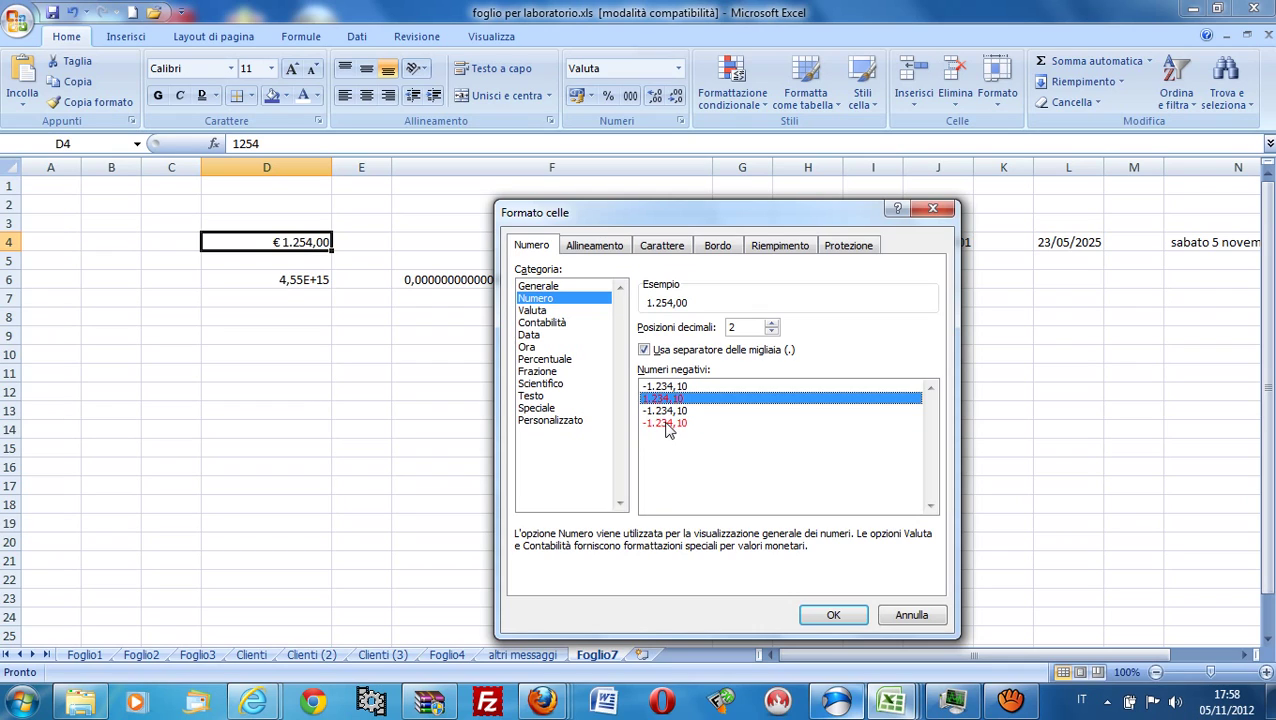
left_click(668, 425)
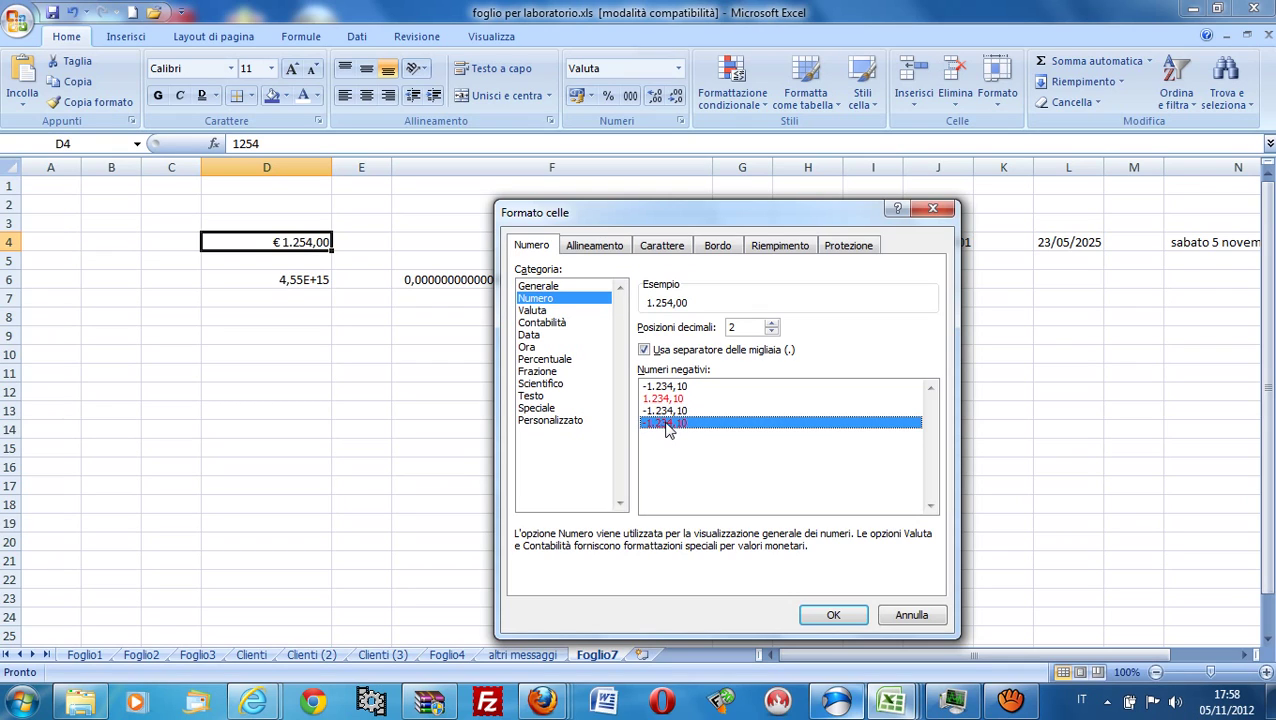
Preview the Valuta format for D4, keeping the euro as the currency symbol
left_click(537, 311)
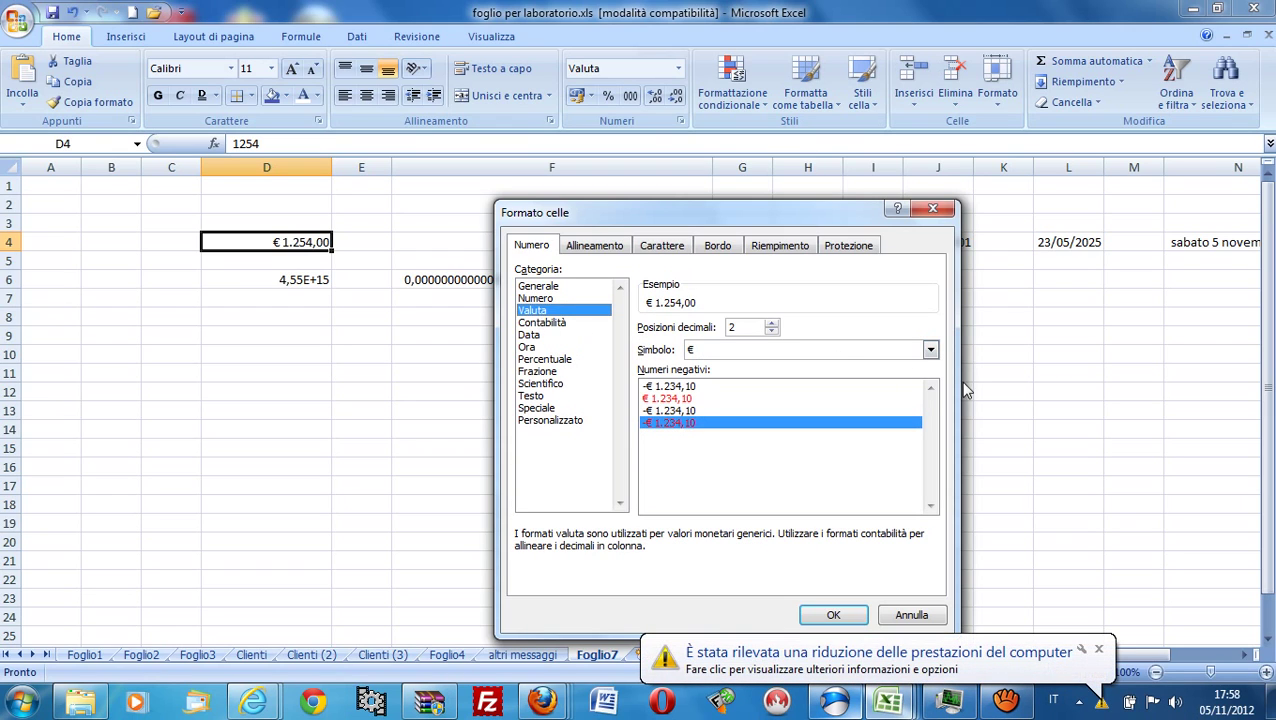
left_click(930, 350)
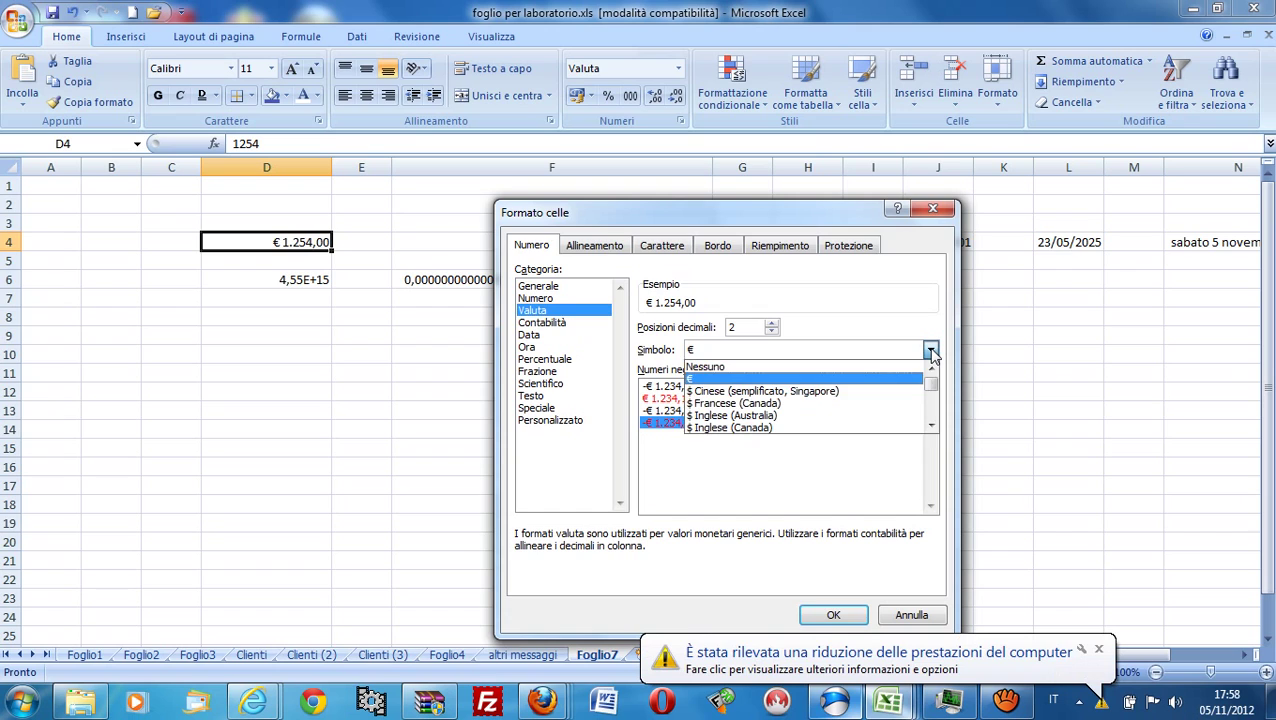
left_click(933, 403)
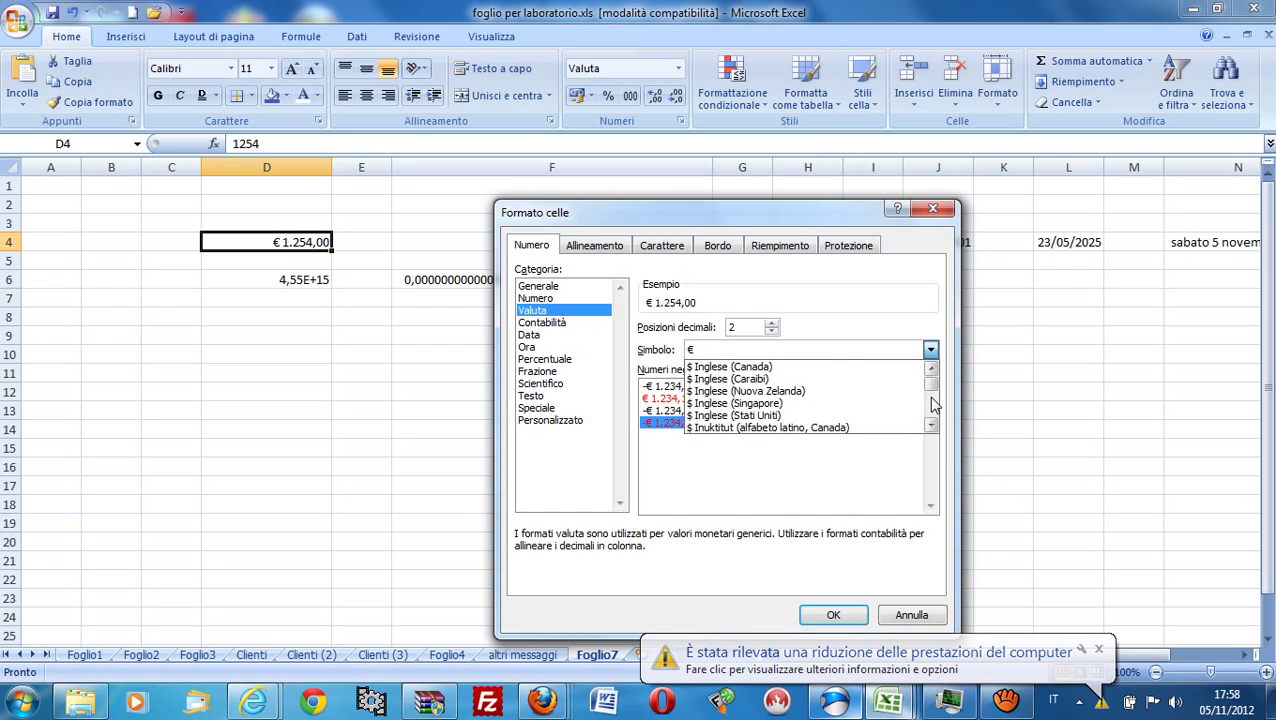
left_click(933, 403)
left_click(857, 481)
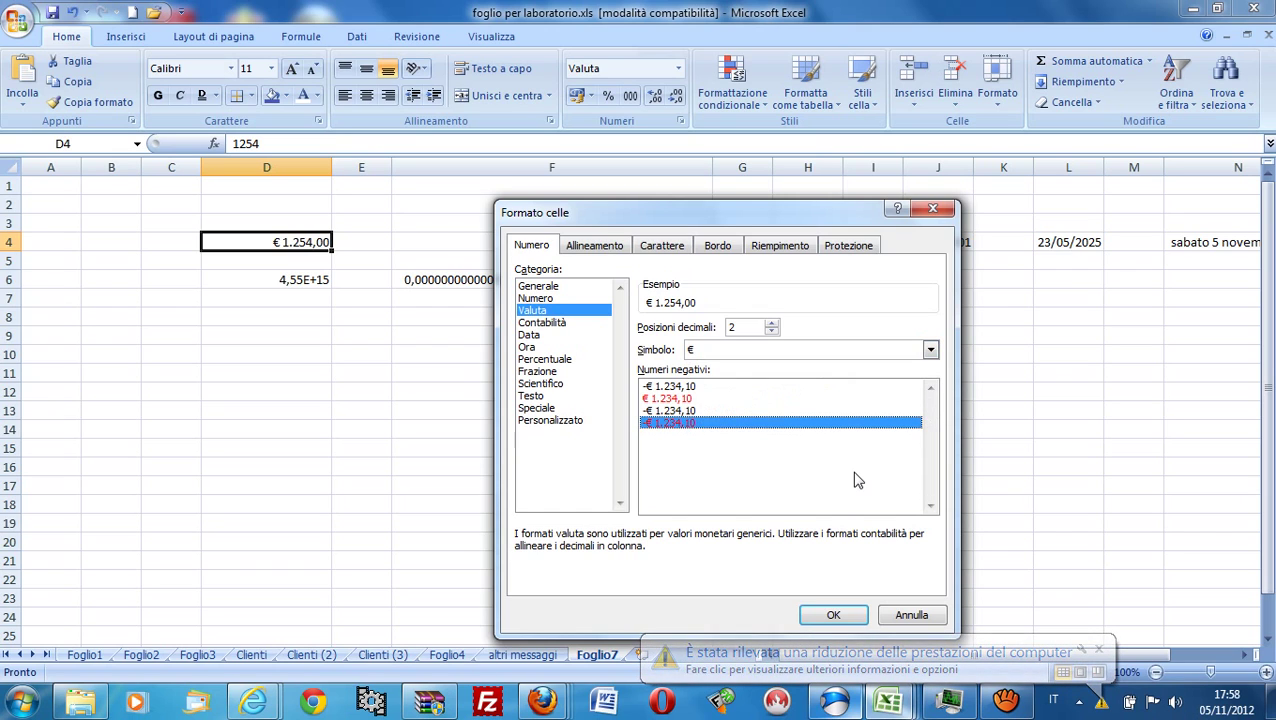
Format D4 with the 14-mar-01 Data type so it shows 7-giu-03
left_click(528, 336)
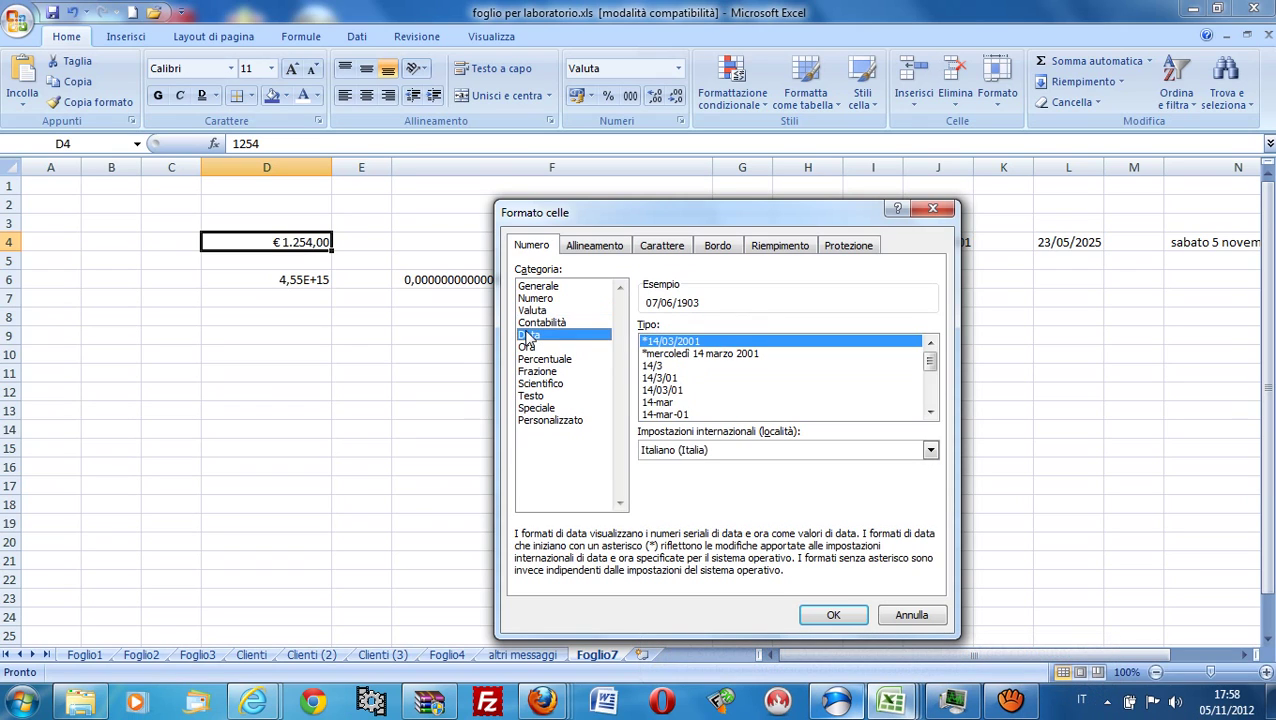
left_click(928, 402)
left_click(928, 402)
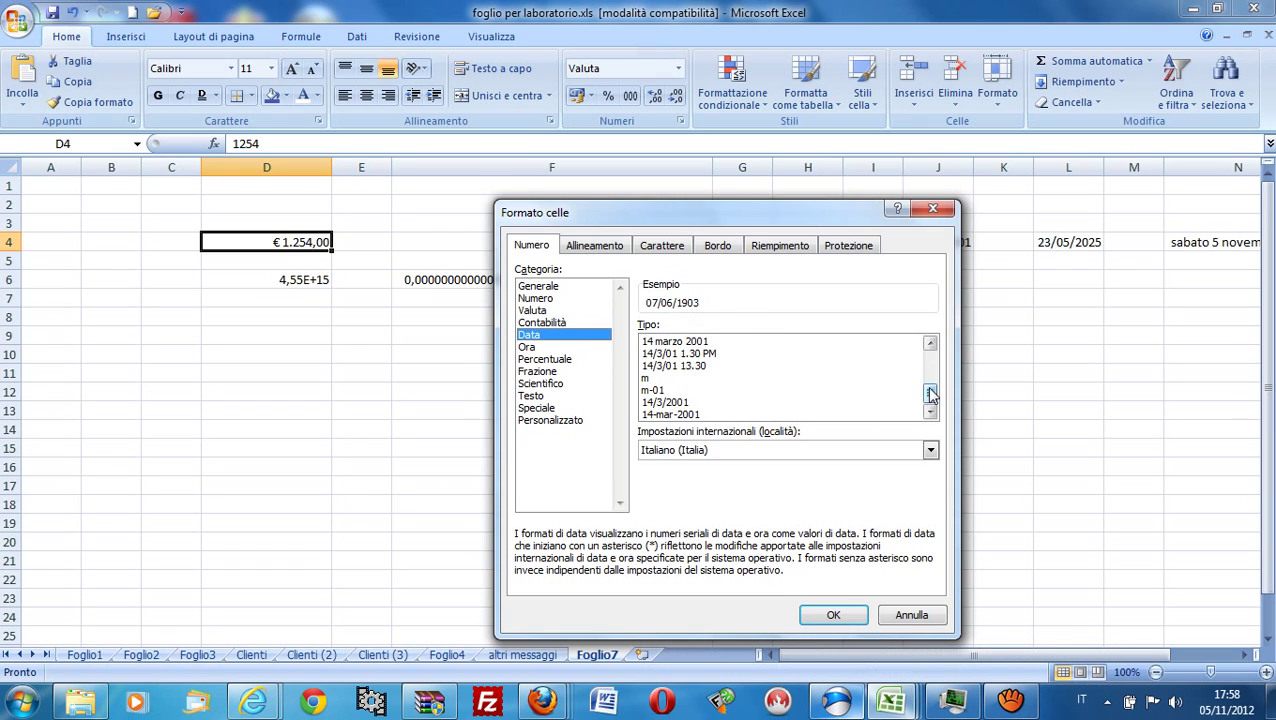
left_click_drag(930, 395, 930, 372)
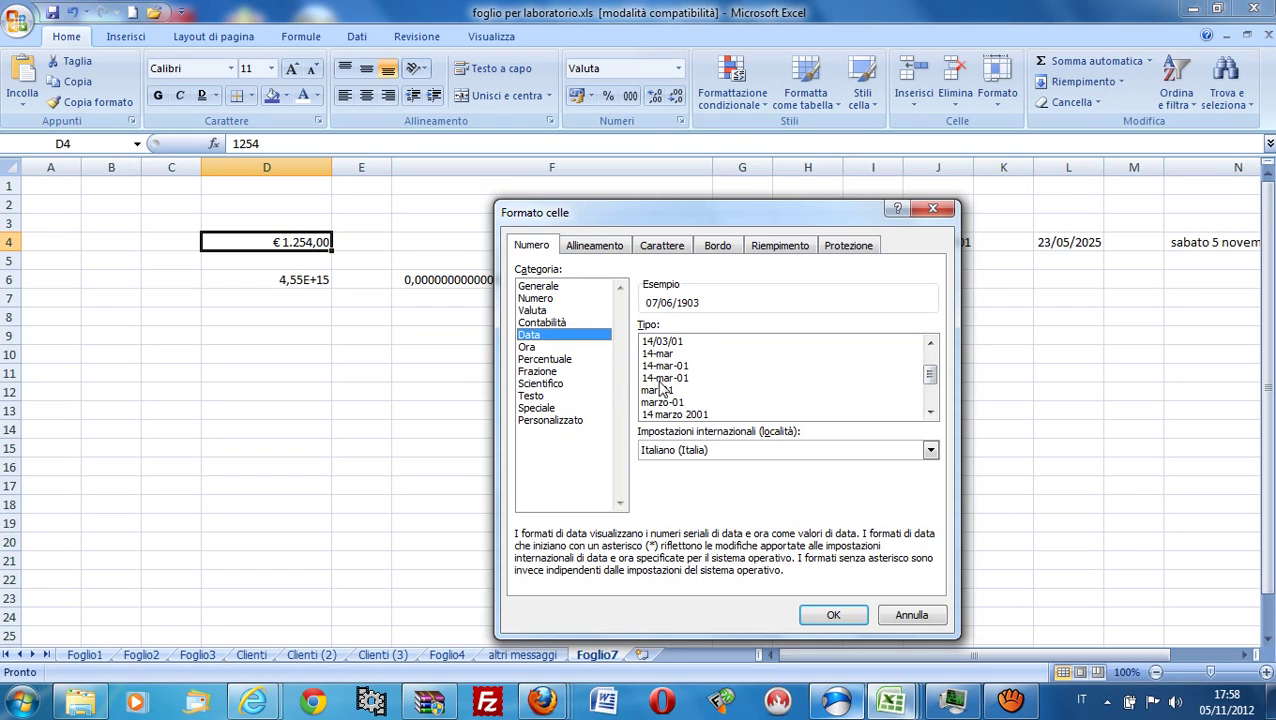
left_click(670, 366)
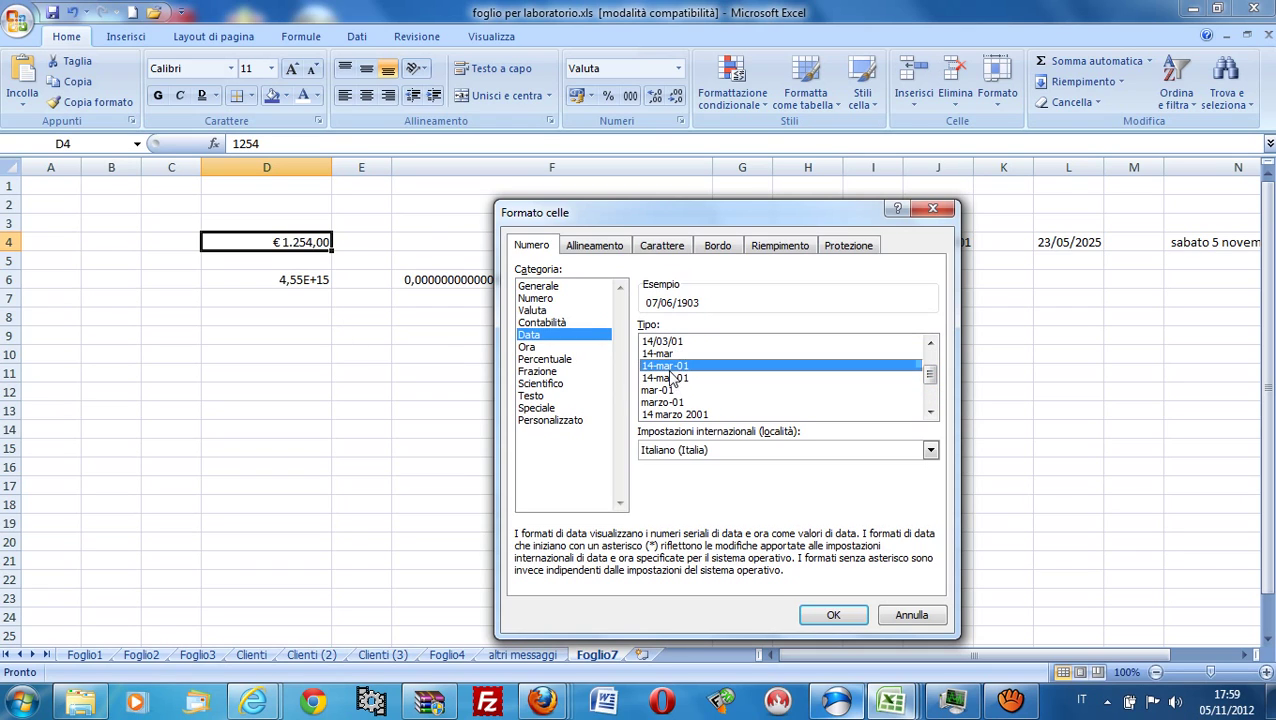
left_click(815, 614)
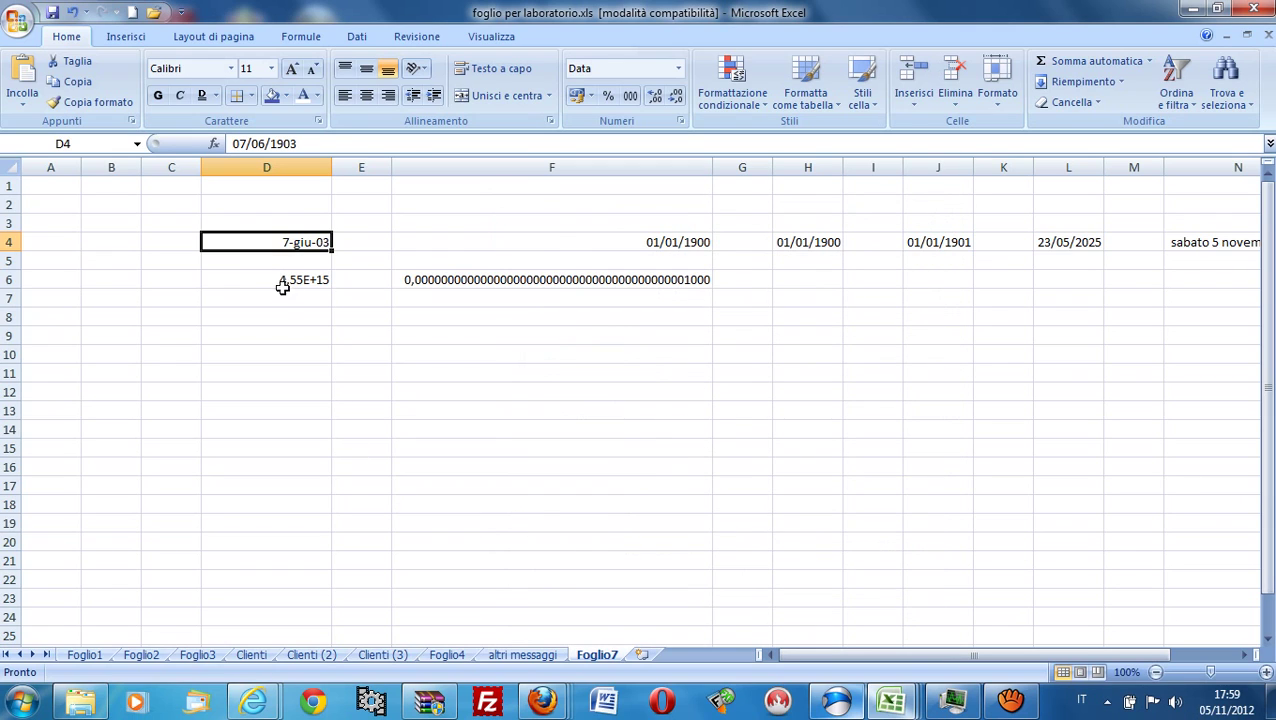
Reopen Formato celle for D4 and preview the Percentuale, Frazione and Scientifico formats
right_click(297, 242)
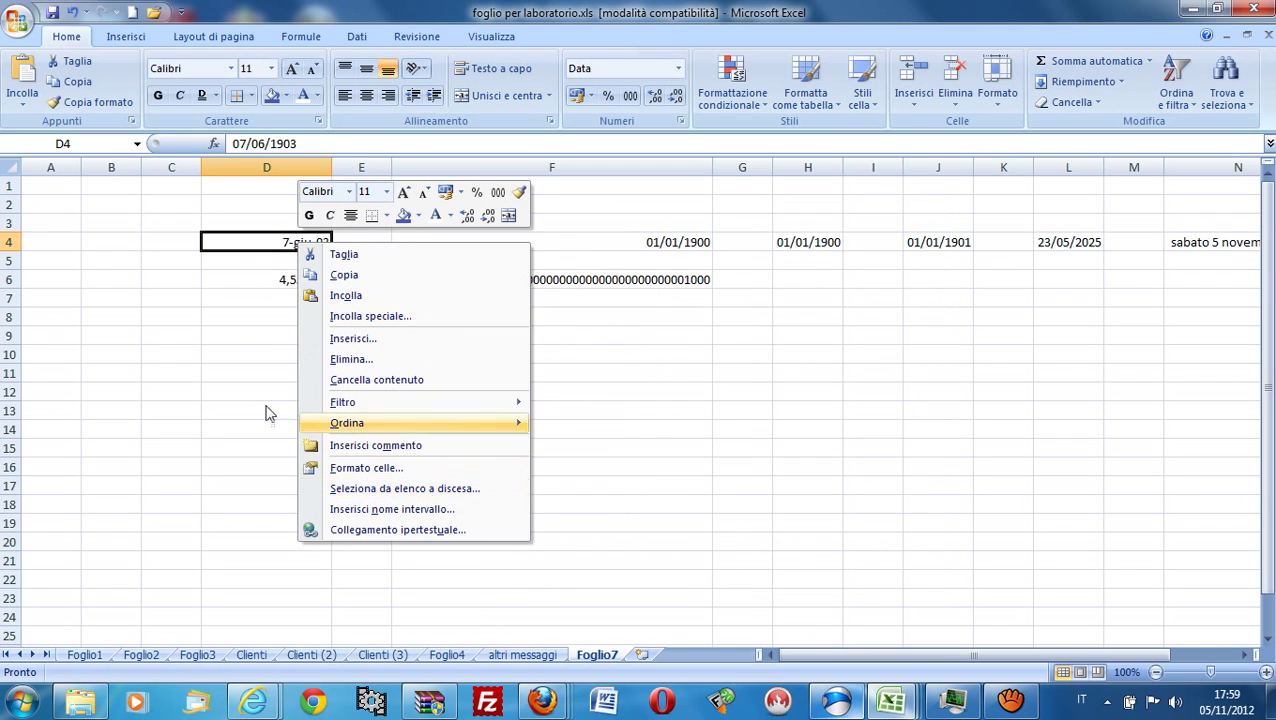
left_click(681, 122)
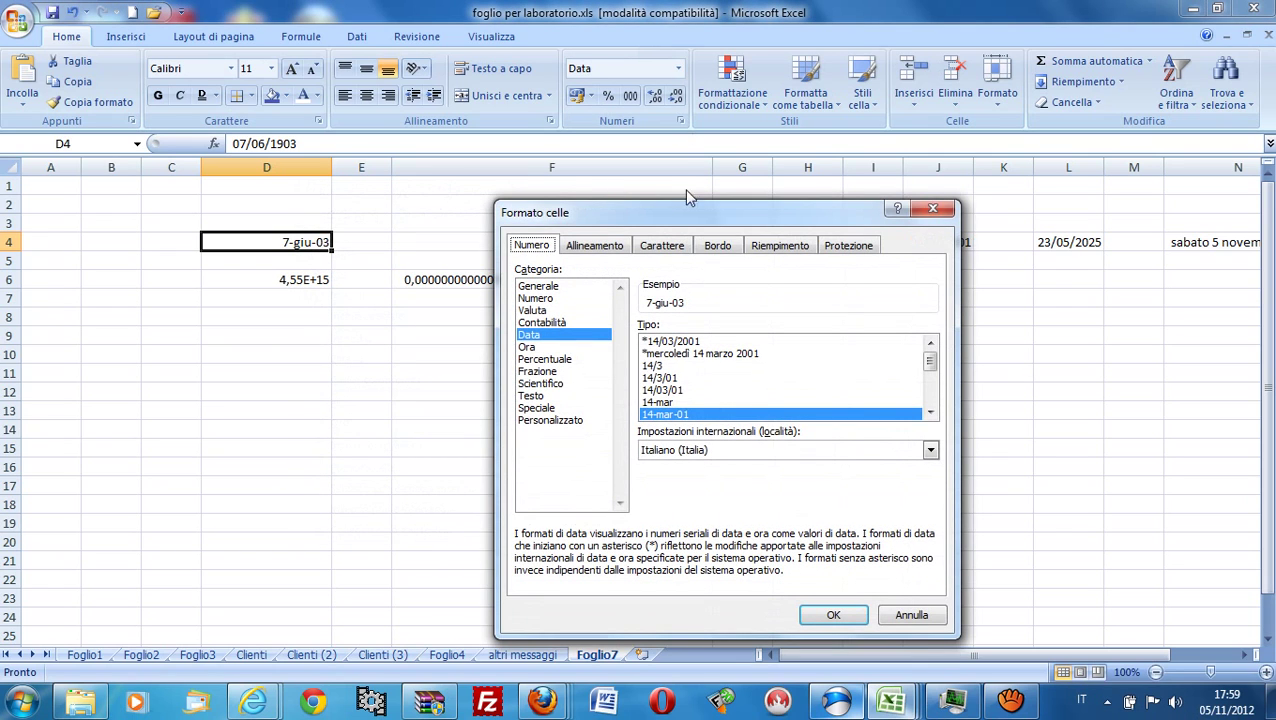
left_click(550, 363)
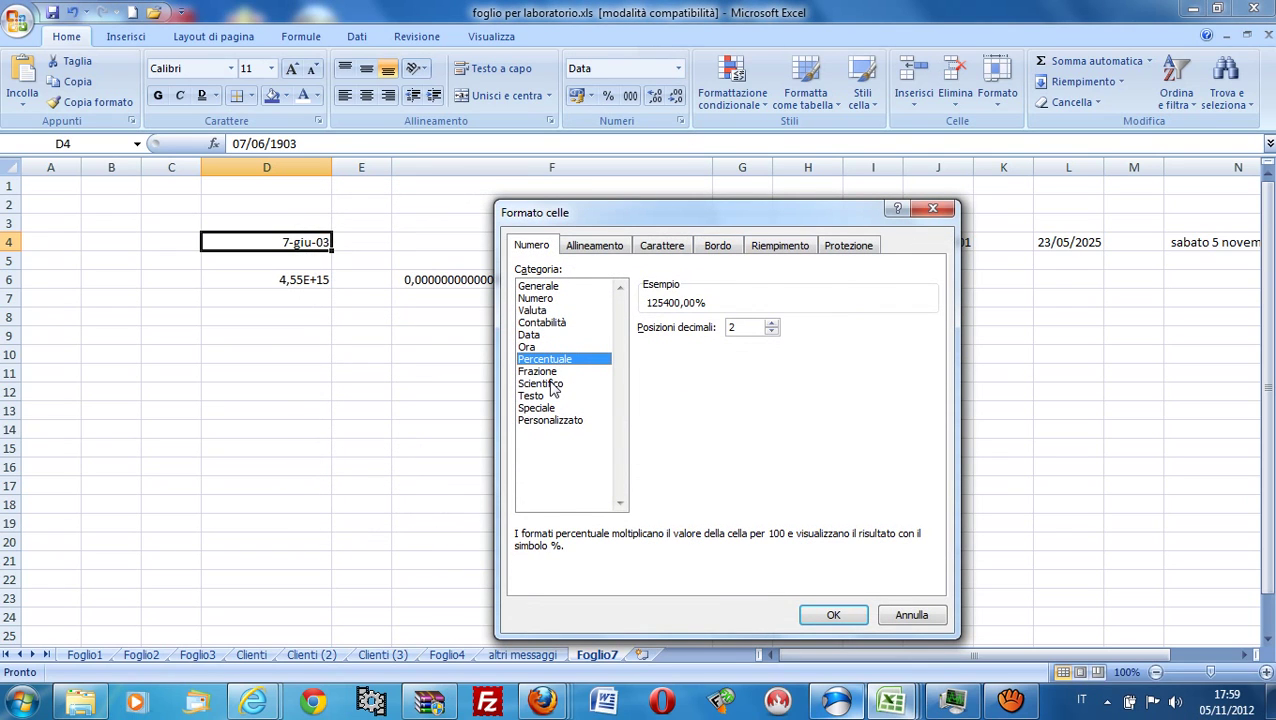
left_click(549, 372)
left_click(551, 384)
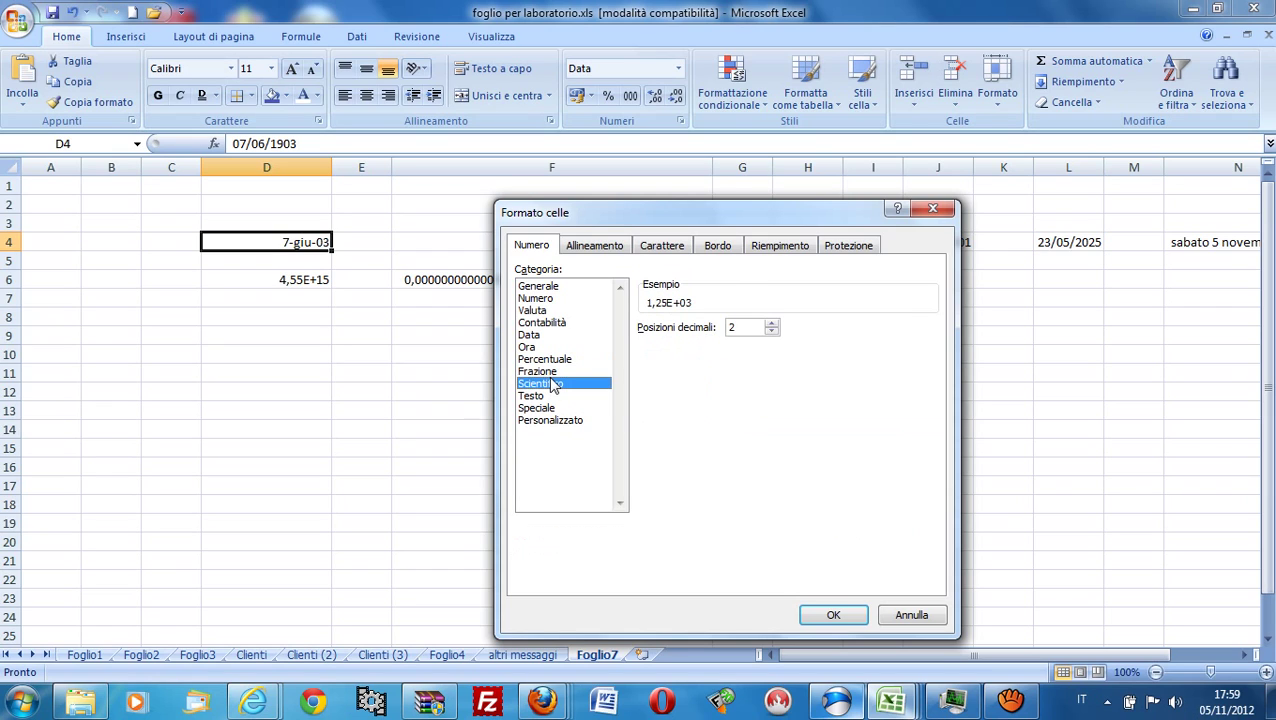
Browse the Speciale and Personalizzato formats, then format D4 as Testo
left_click(534, 408)
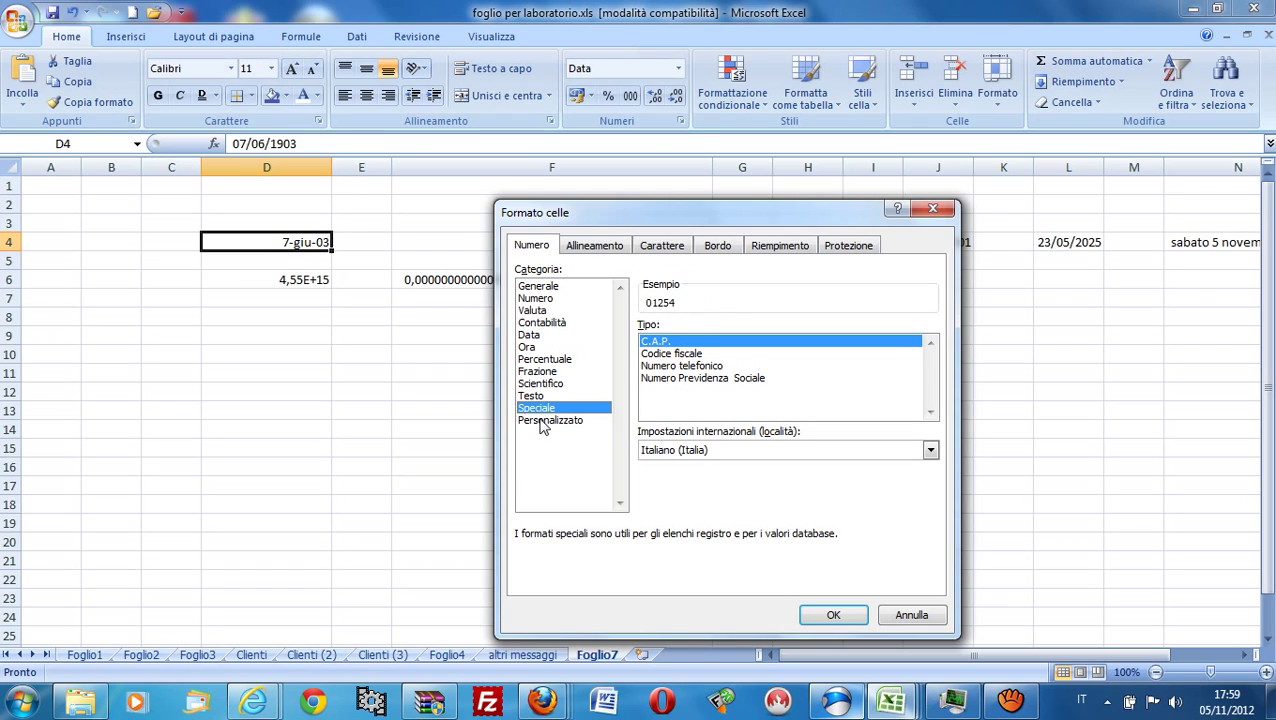
left_click(647, 356)
left_click(650, 366)
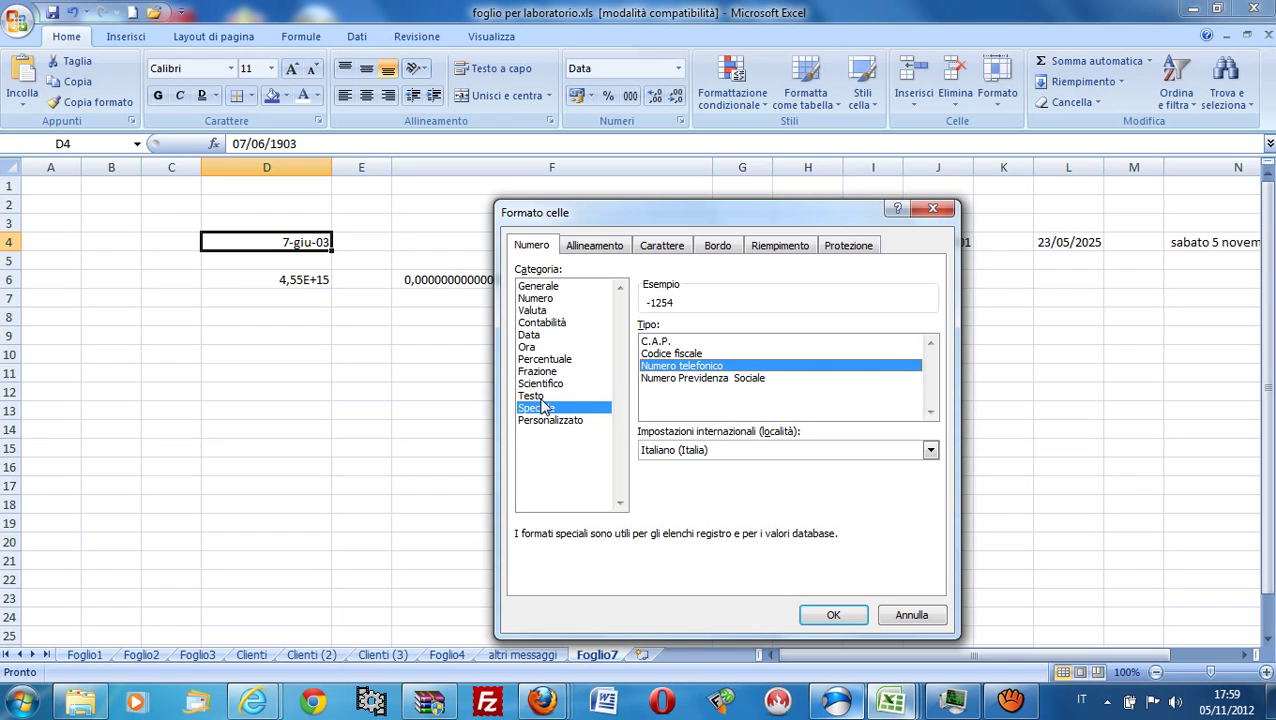
left_click(541, 420)
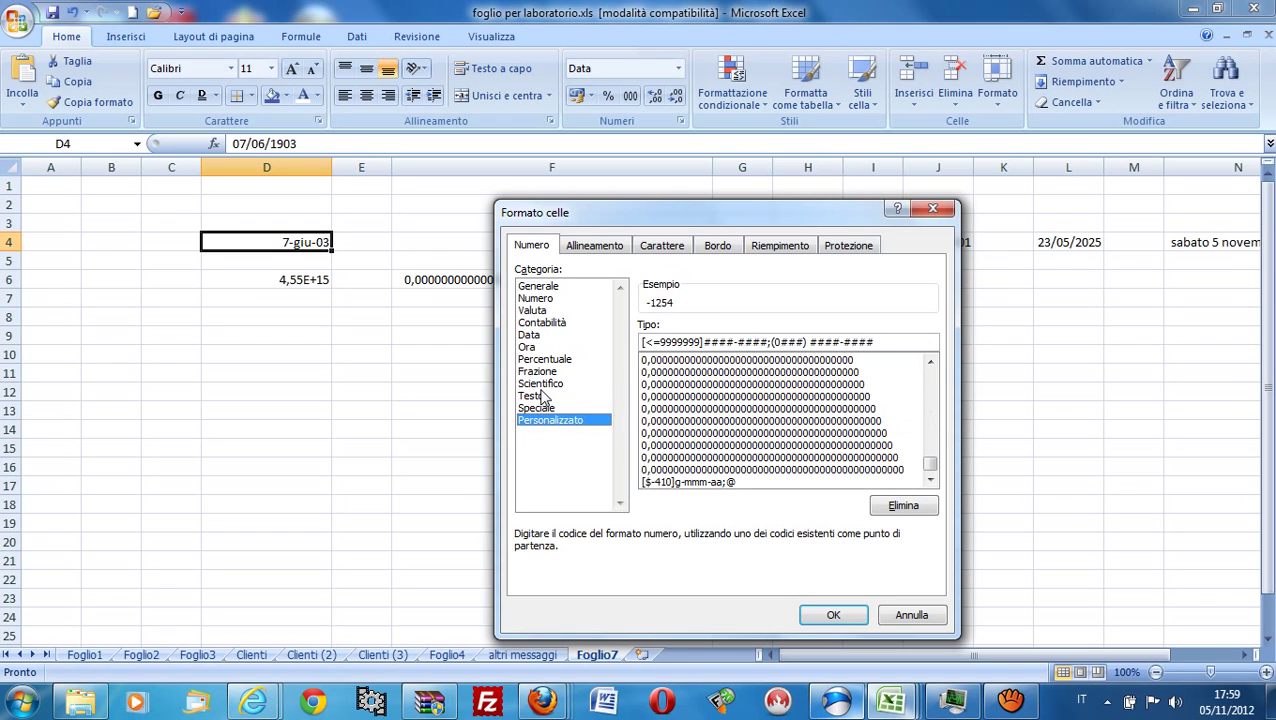
left_click(535, 396)
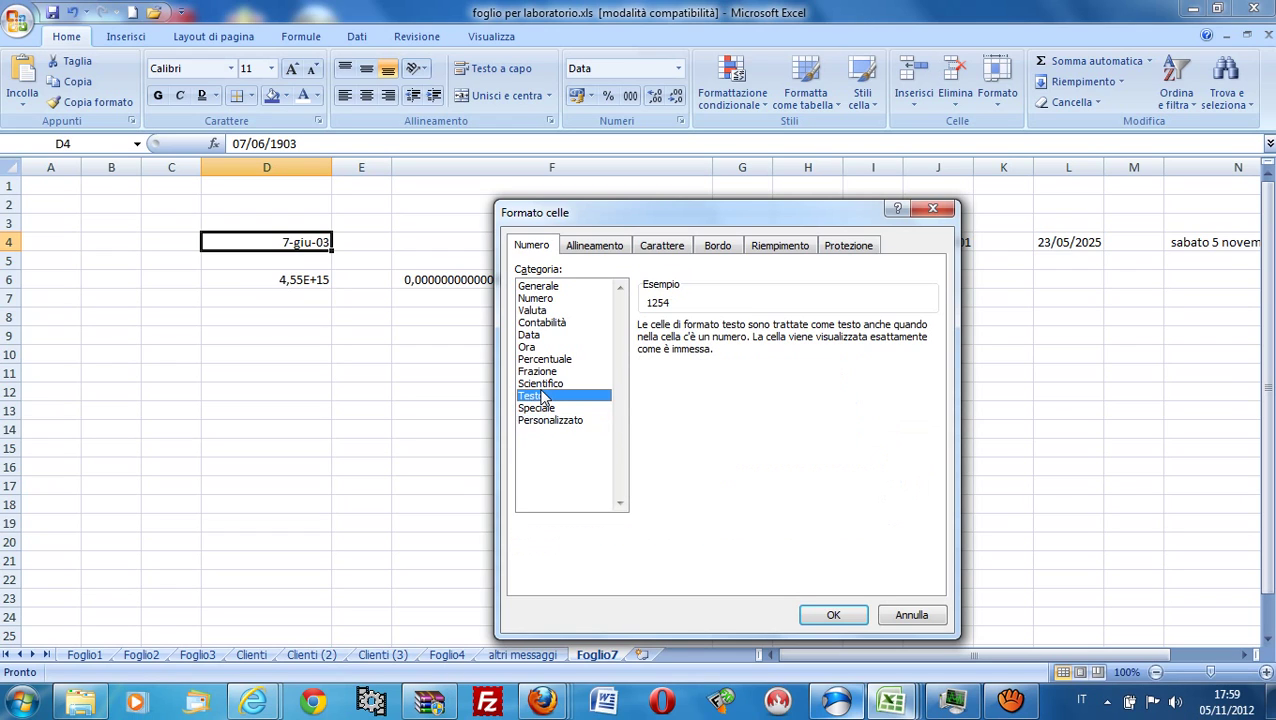
left_click(858, 617)
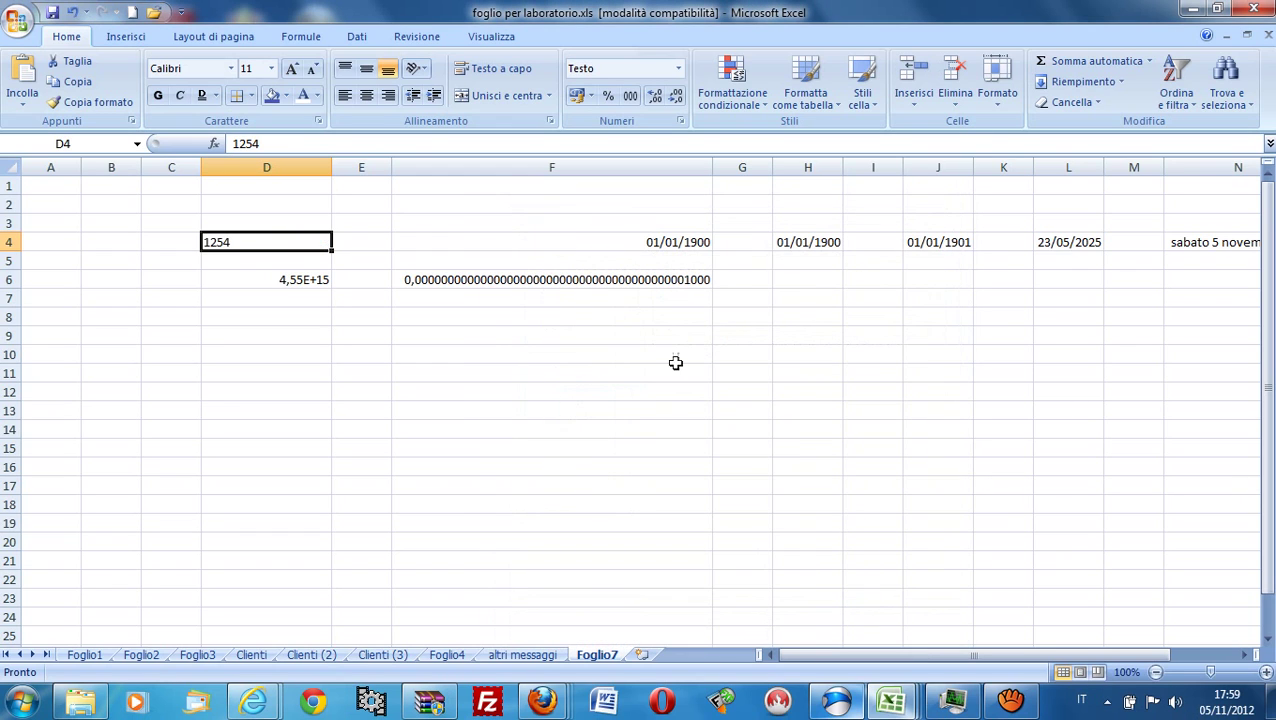
right_click(314, 244)
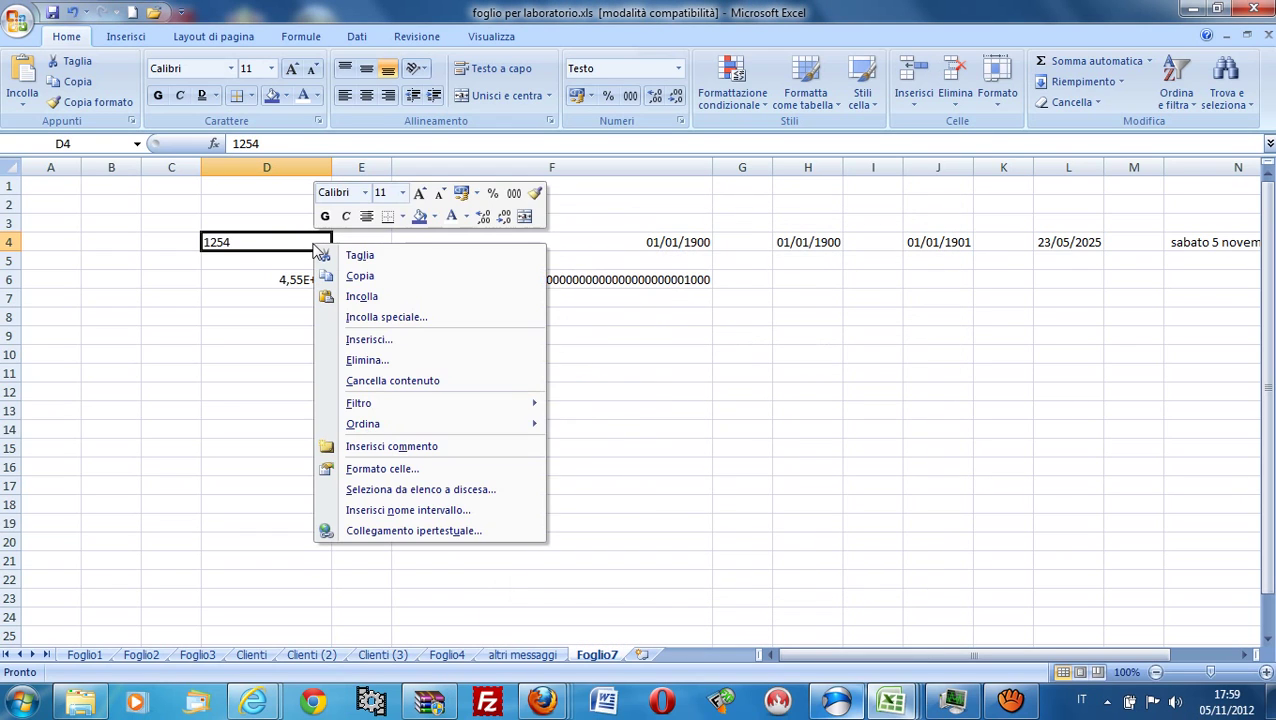
right_click(295, 248)
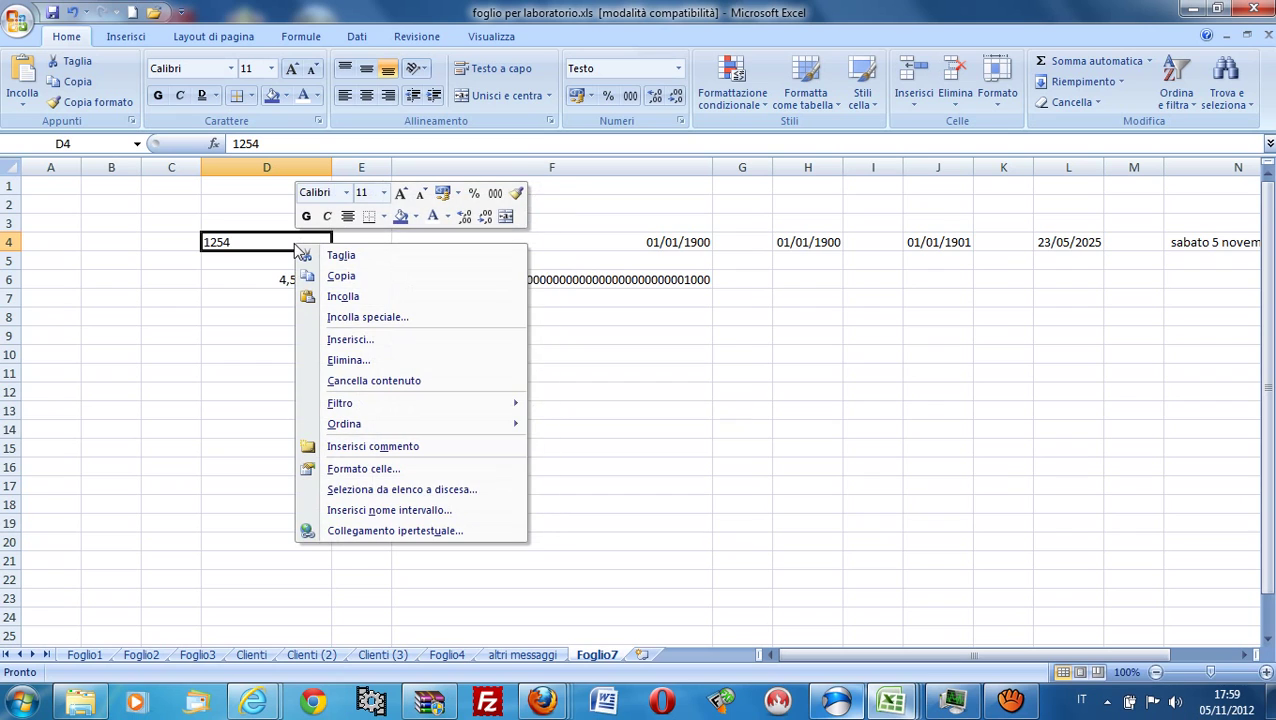
left_click(436, 474)
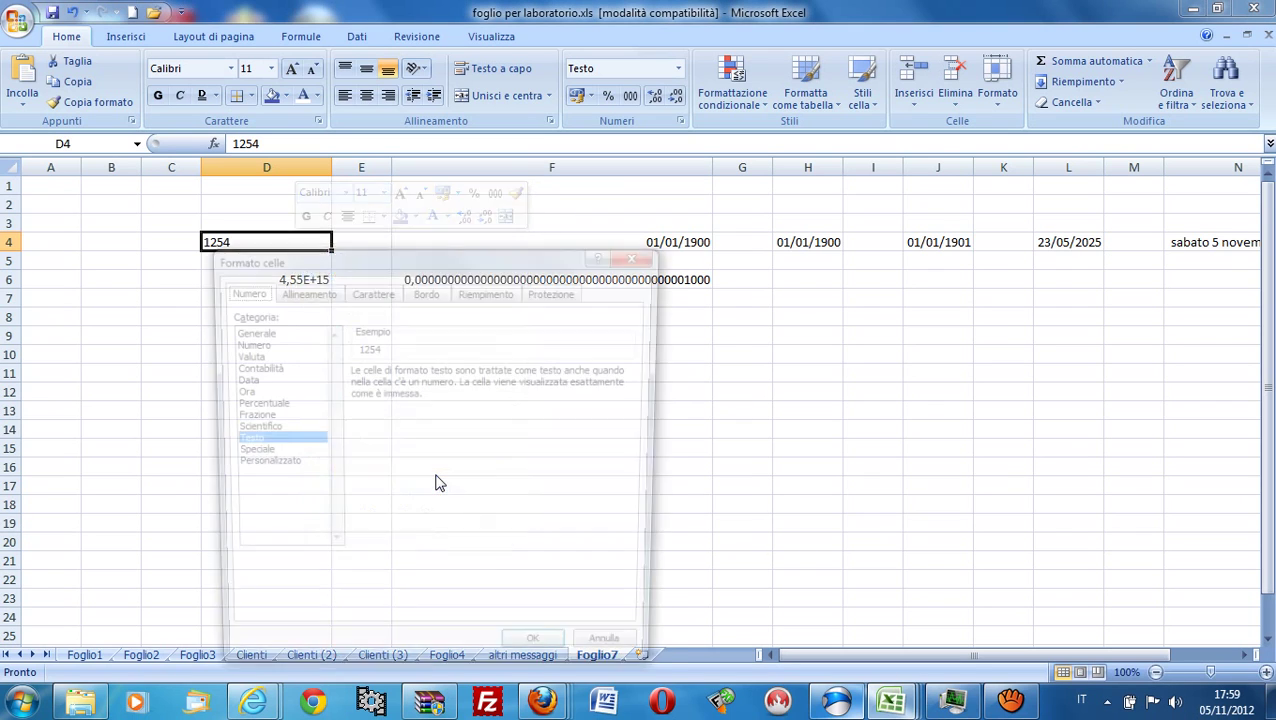
left_click(641, 253)
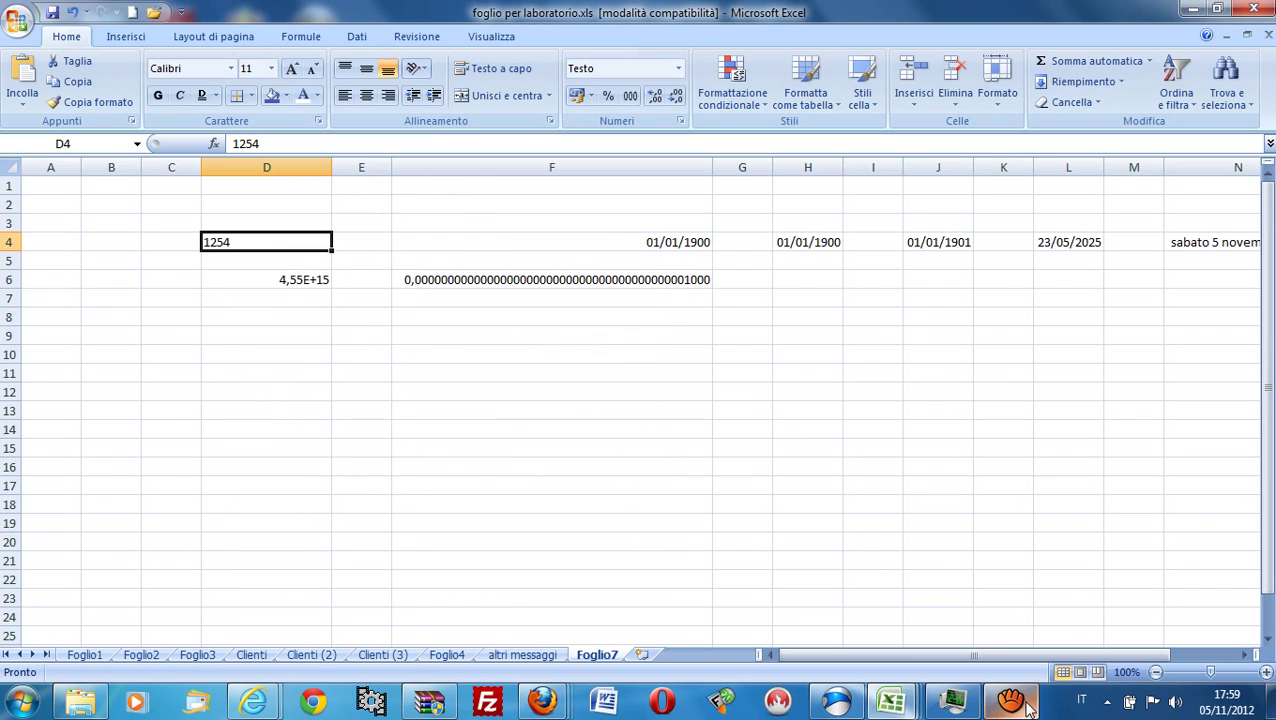